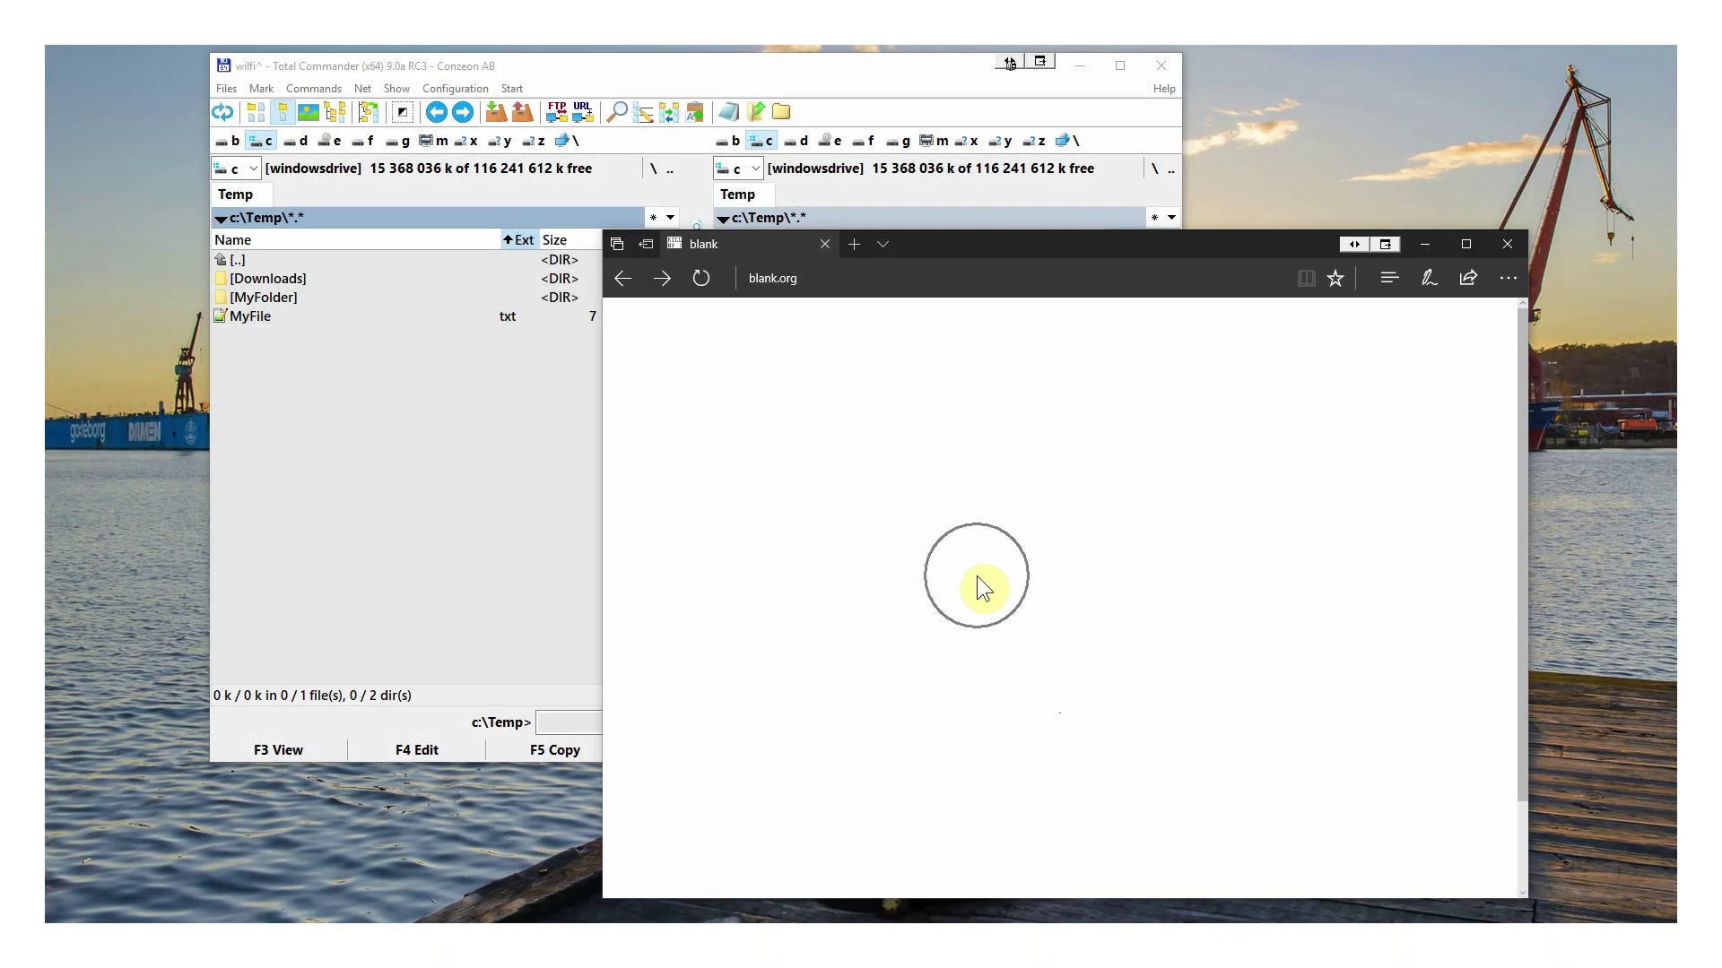
Step: Load the Total Commander plugins page at ghisler.com/plugins.htm in Edge
left_click(826, 278)
type("https://www.ghisler.com/plugins.html")
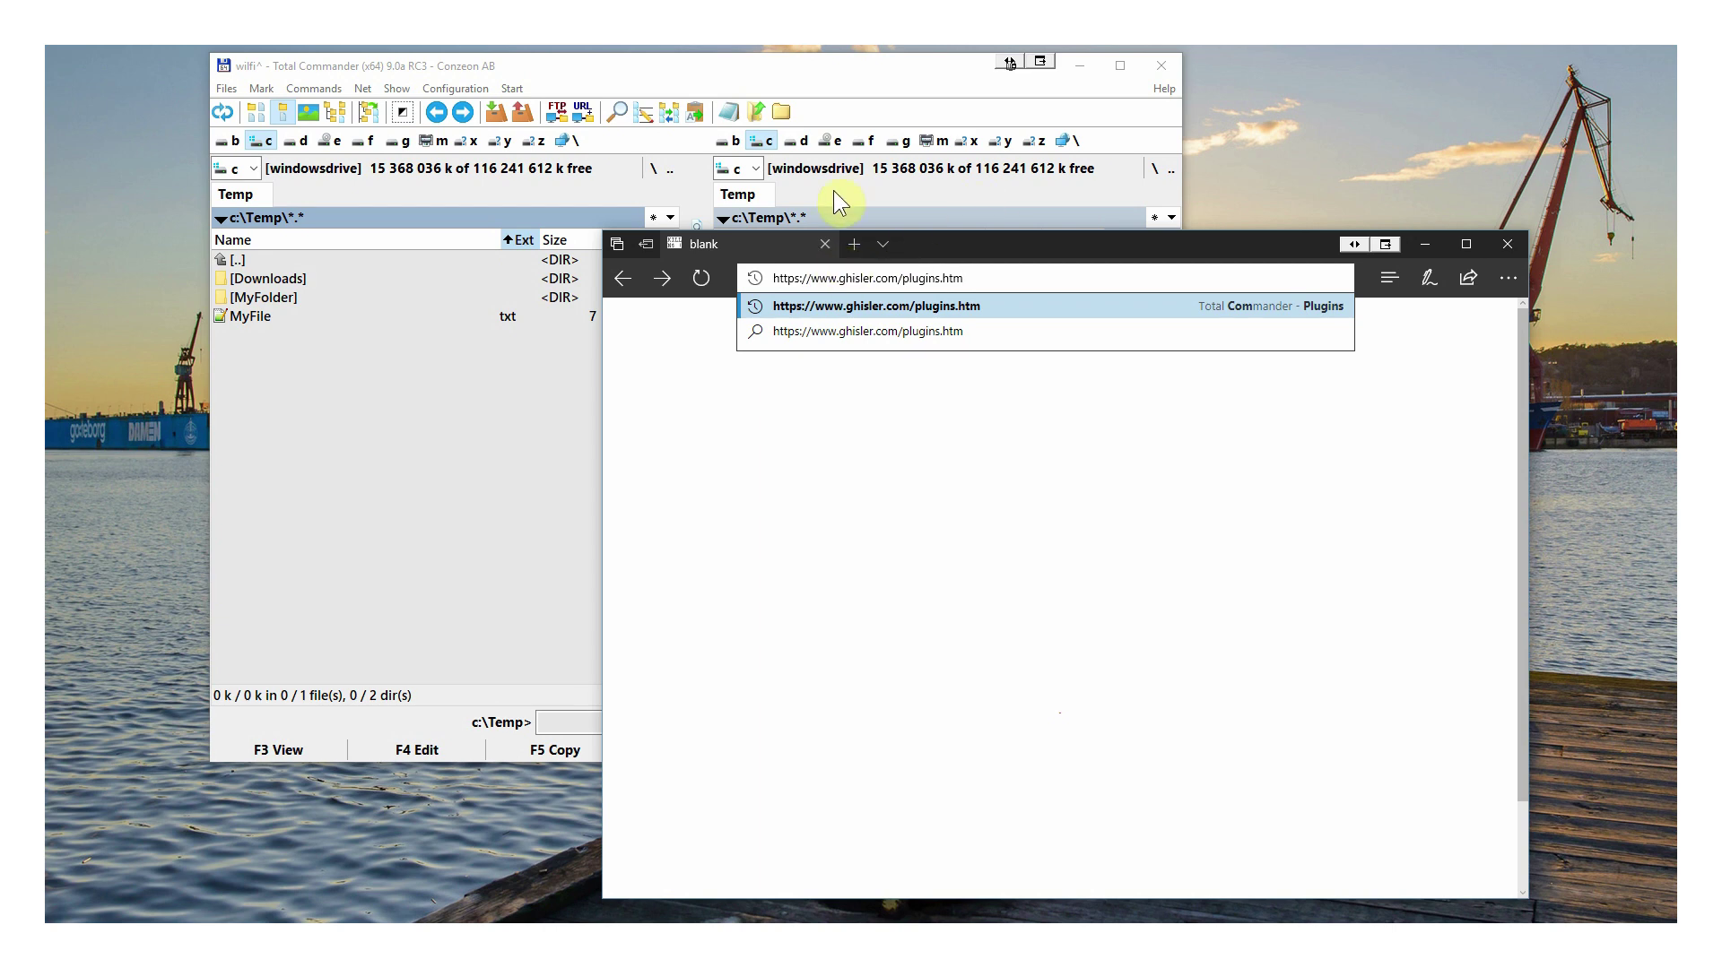
key("Return")
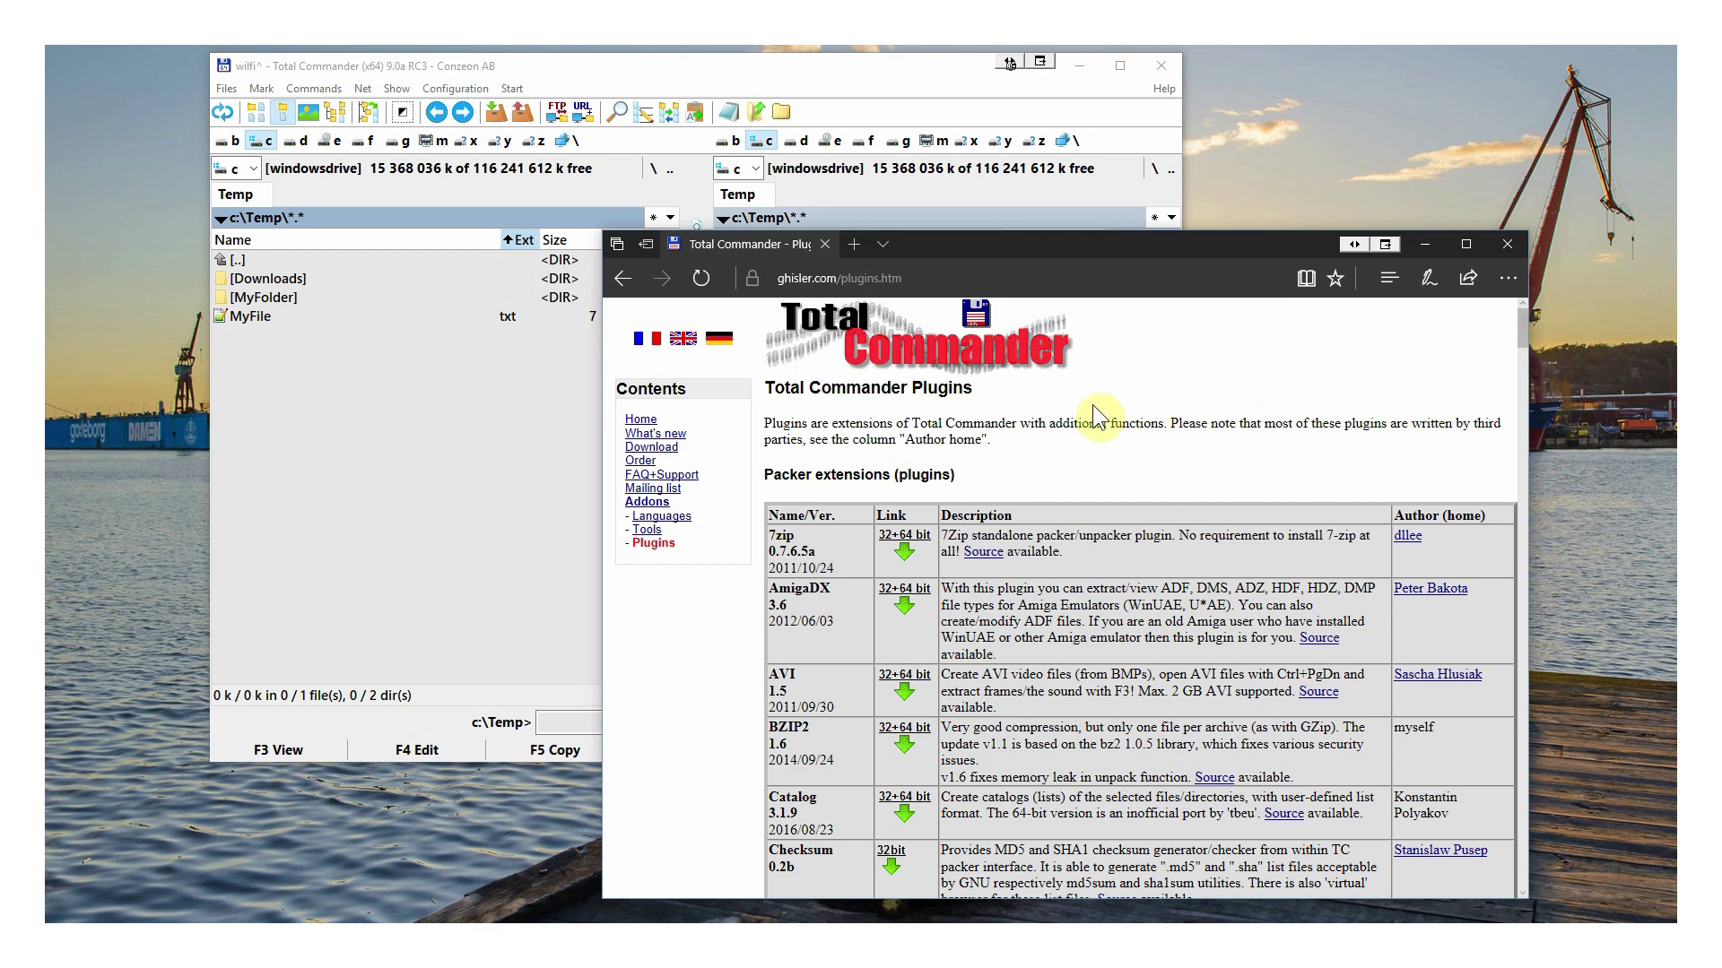
left_click_drag(974, 388, 764, 385)
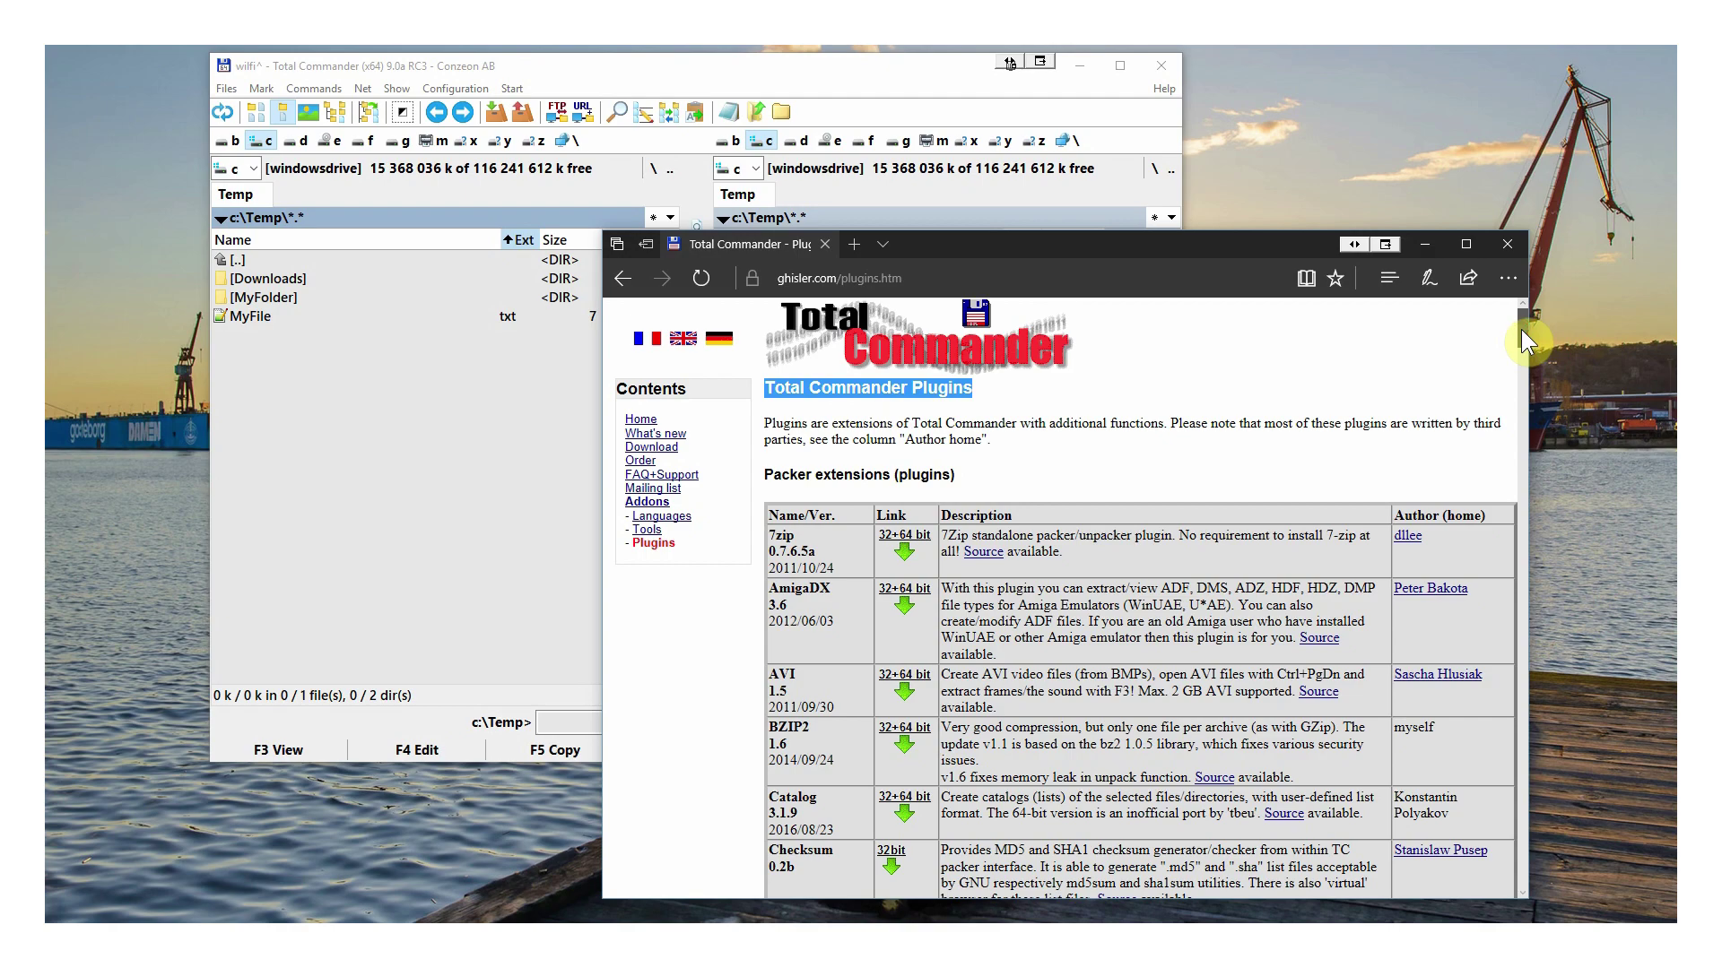
left_click_drag(1522, 330, 1500, 531)
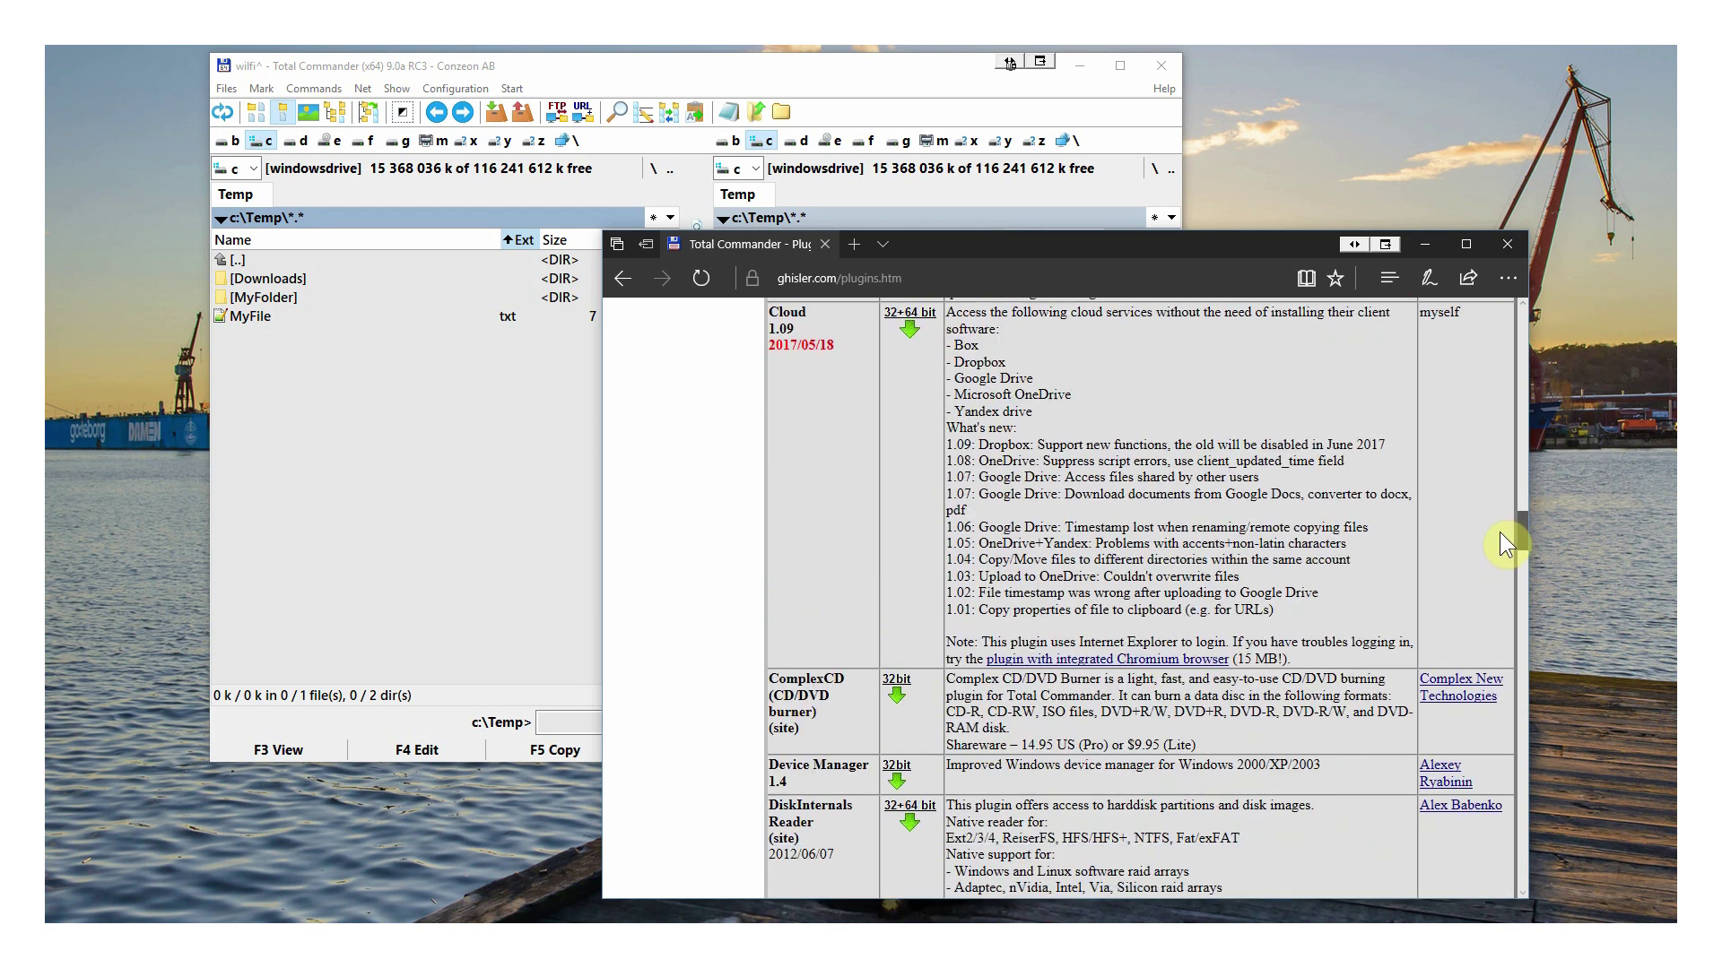
Step: Locate the Cloud plugin entry and save its 32+64 bit download, cloudplugin1.09.zip
double_click(790, 314)
left_click_drag(1042, 415, 953, 353)
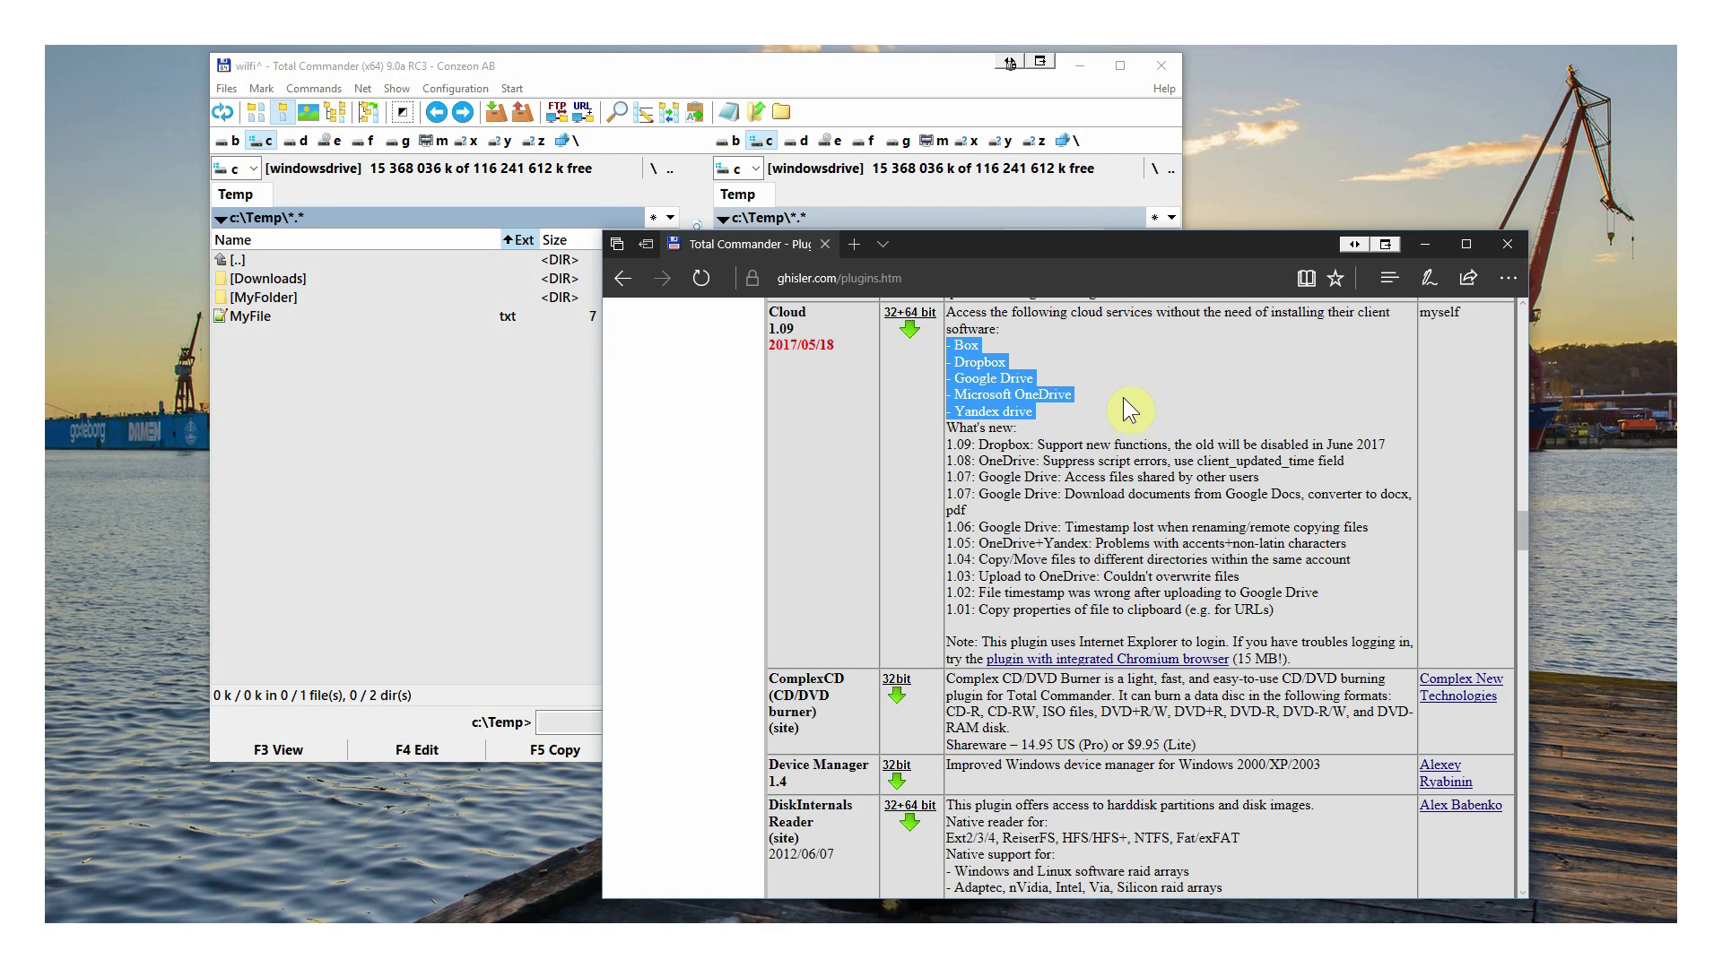
left_click(901, 342)
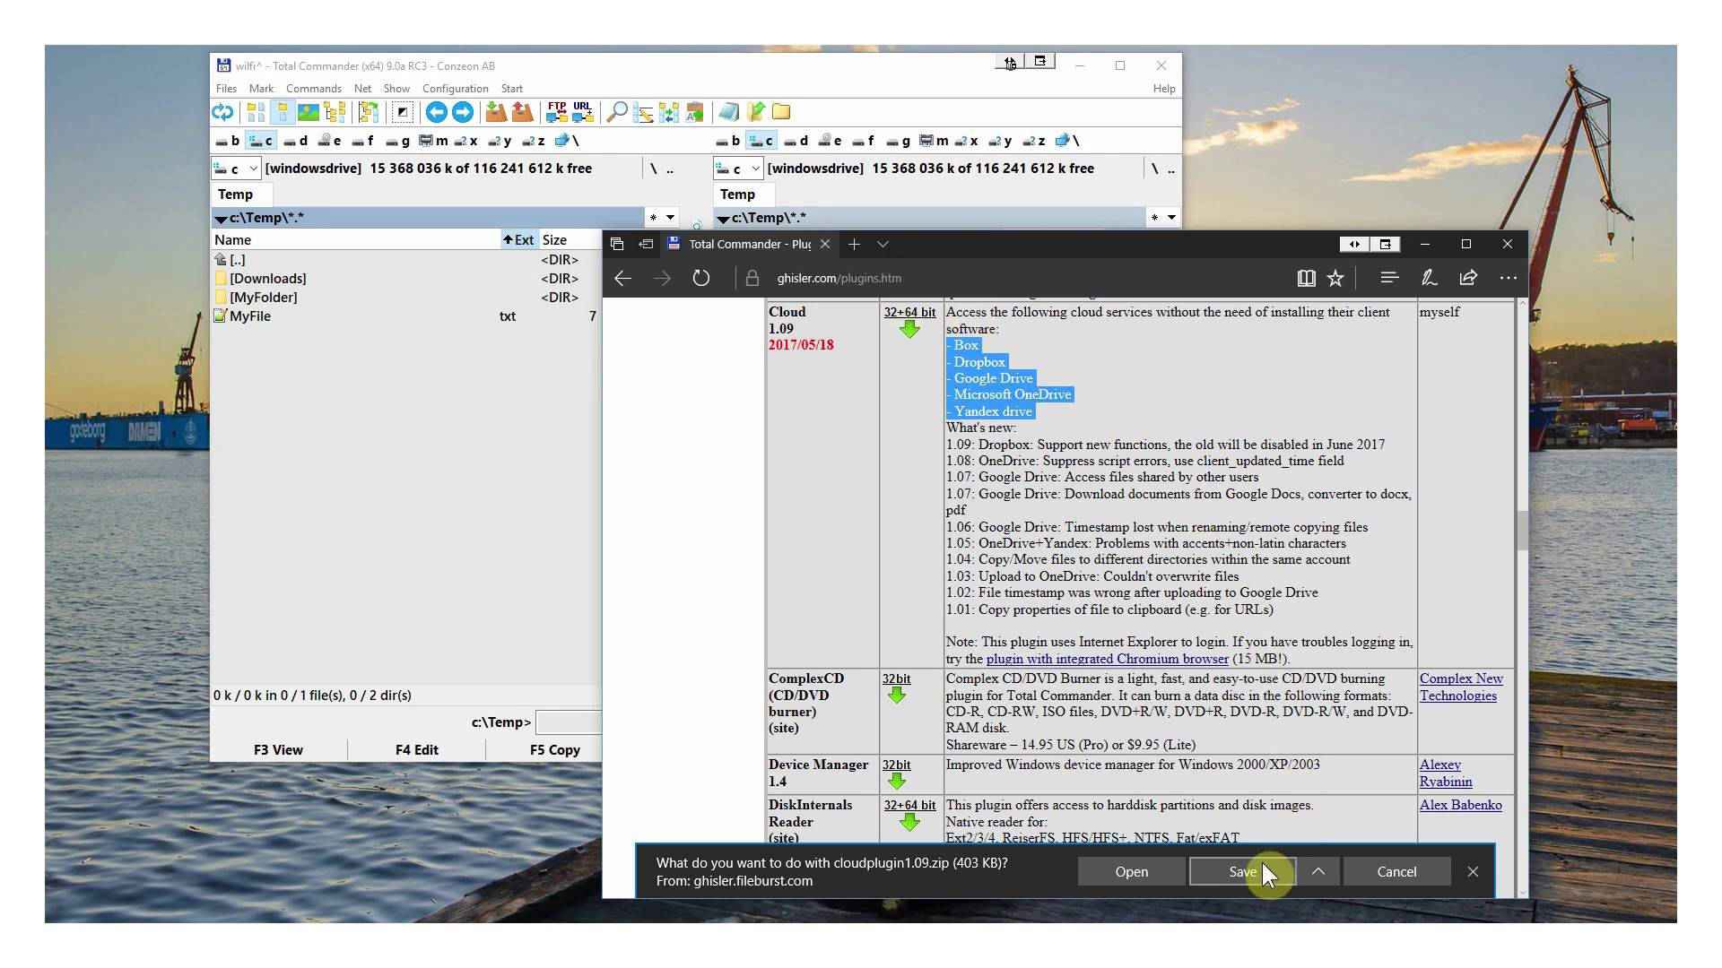
left_click(1268, 875)
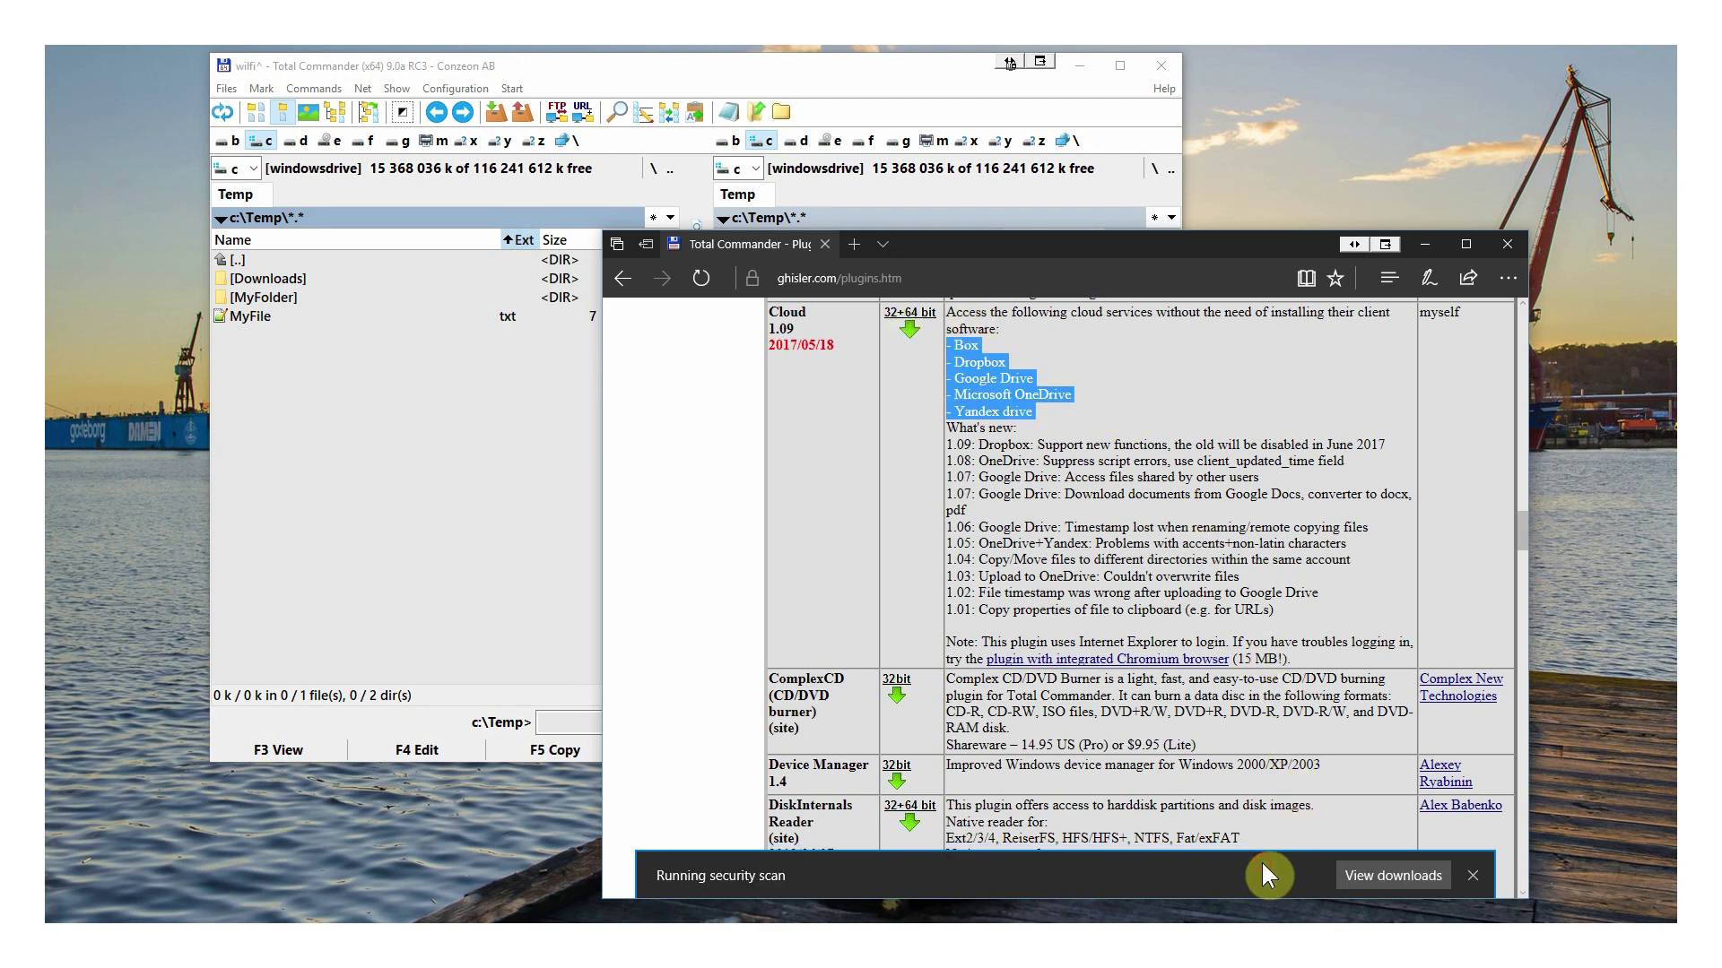
Step: Switch to Total Commander and open cloudplugin1.09.zip in the Downloads folder to trigger installation
left_click(1424, 246)
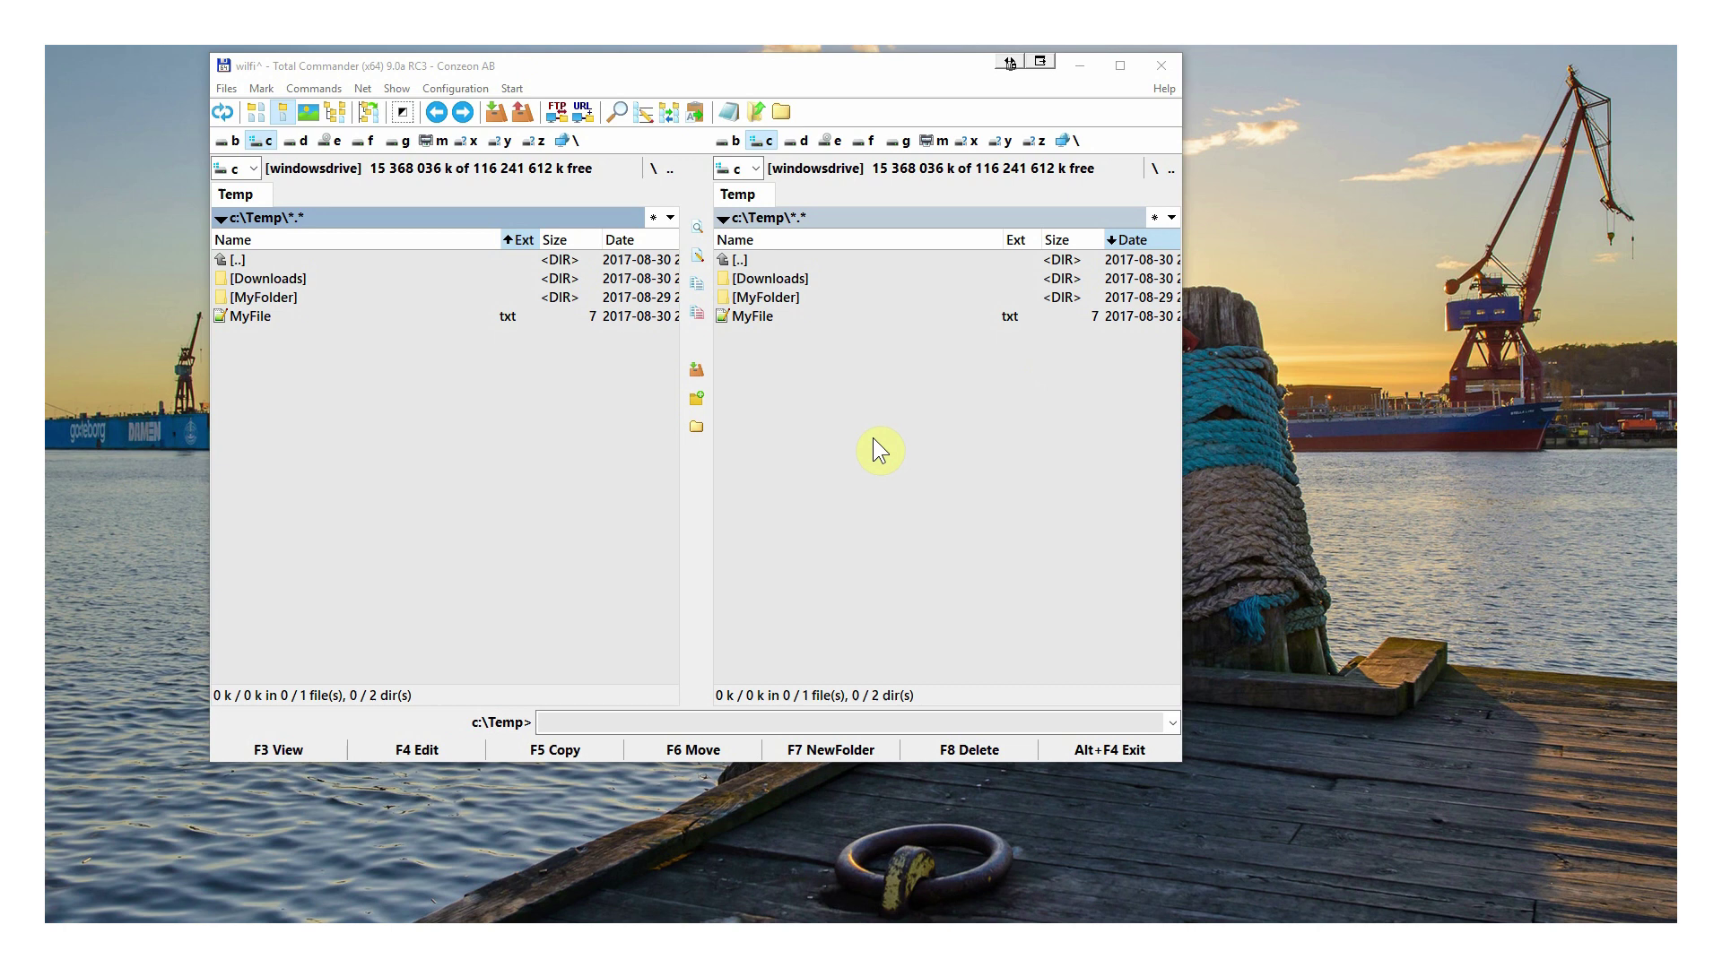
left_click_drag(622, 69, 769, 155)
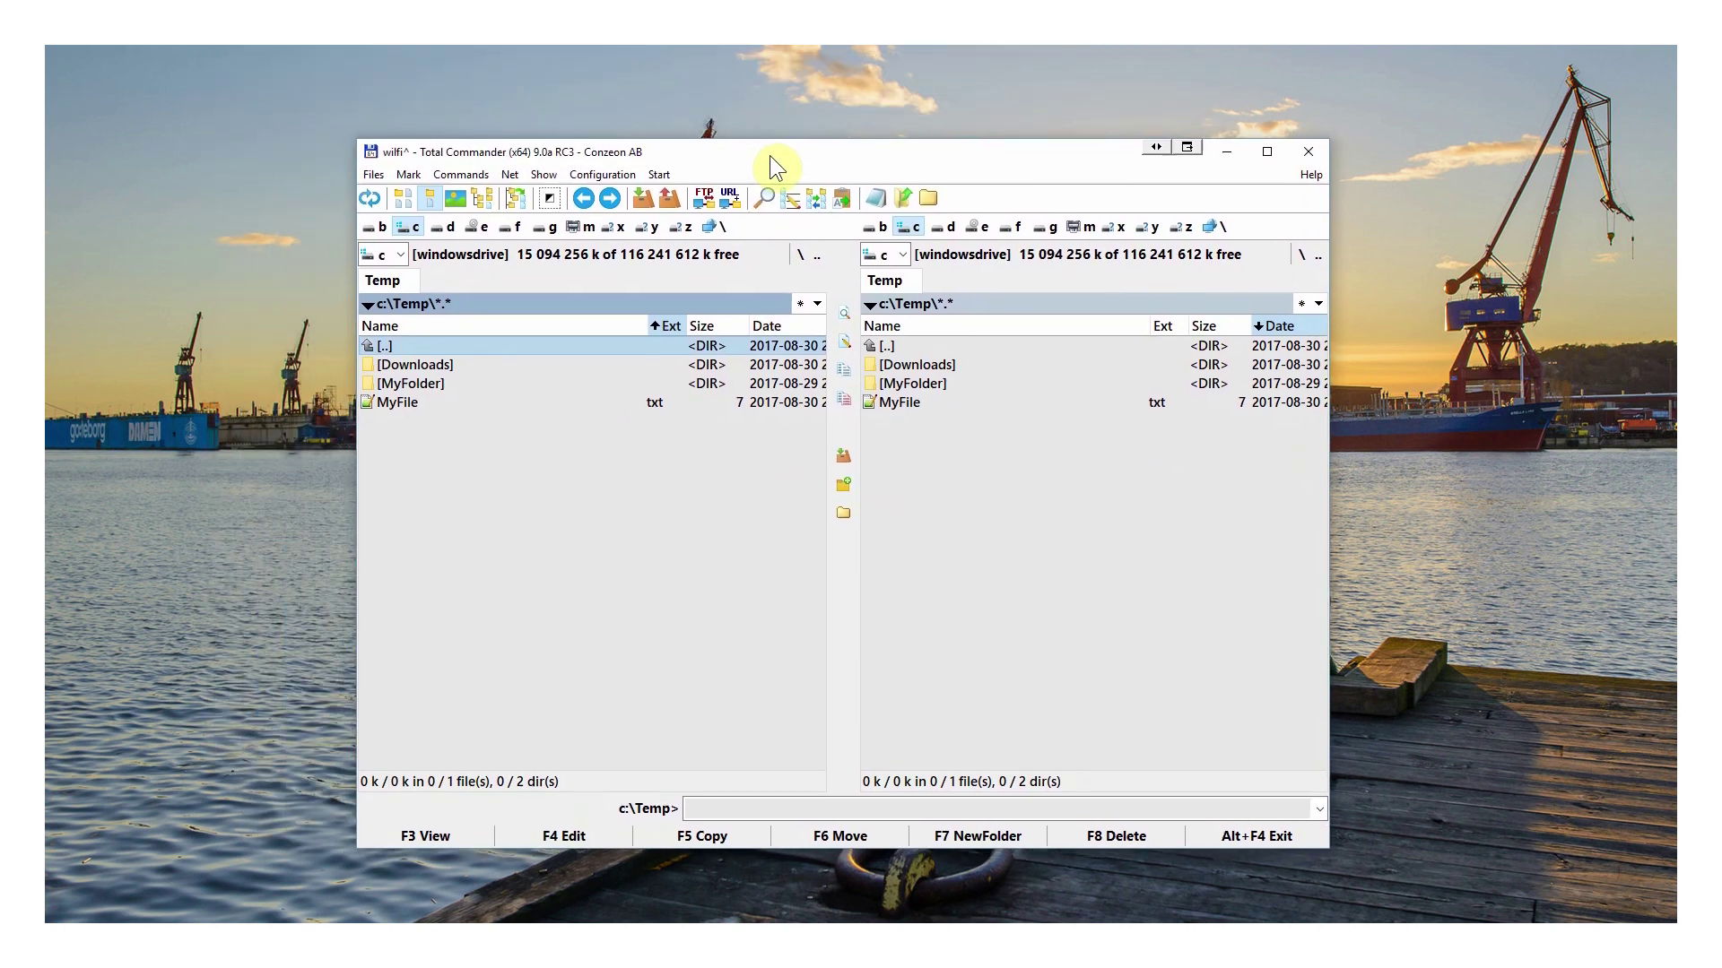
left_click(411, 368)
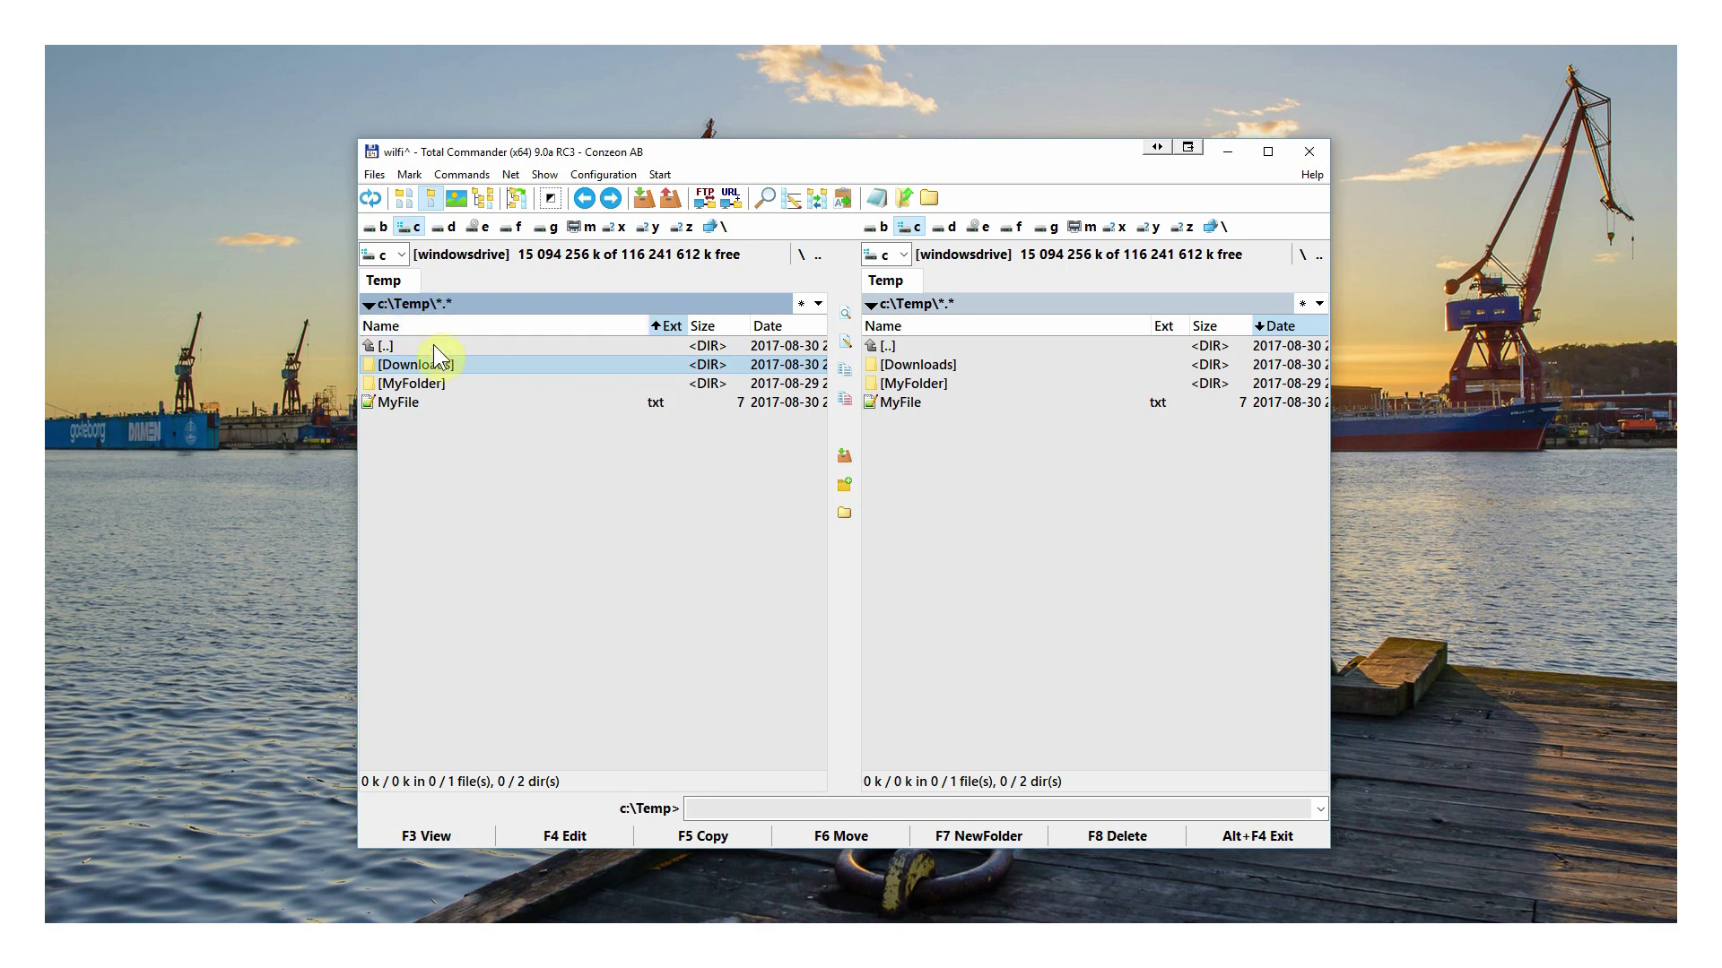
double_click(430, 366)
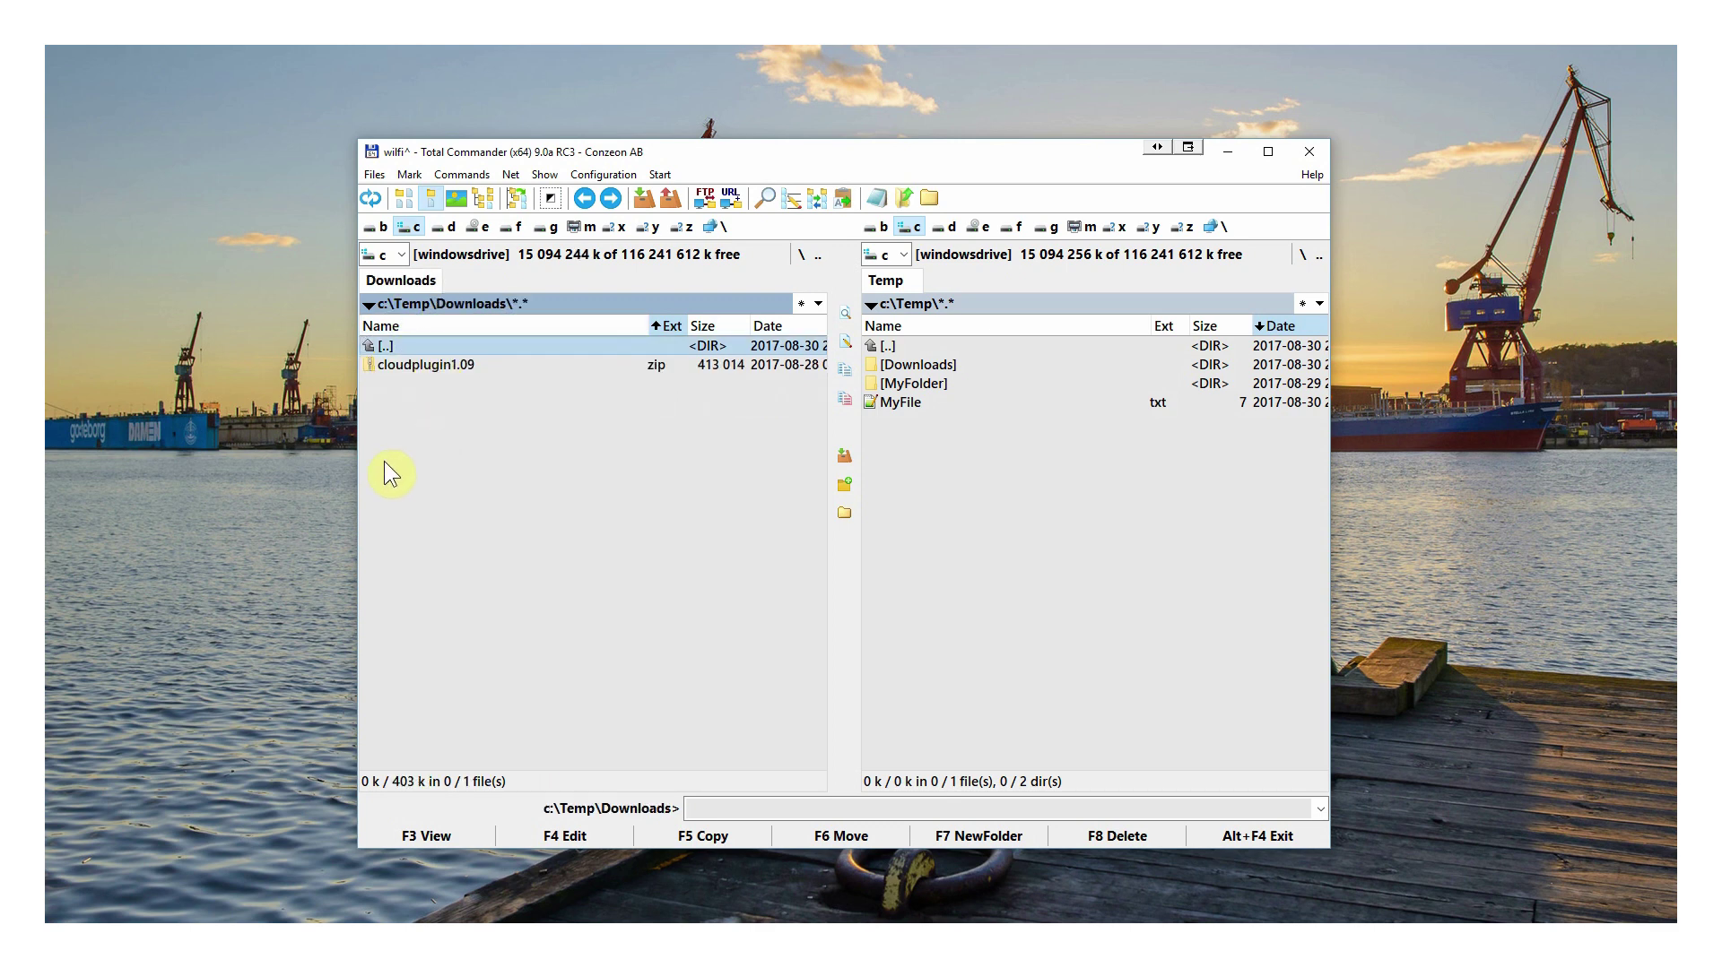
left_click(393, 364)
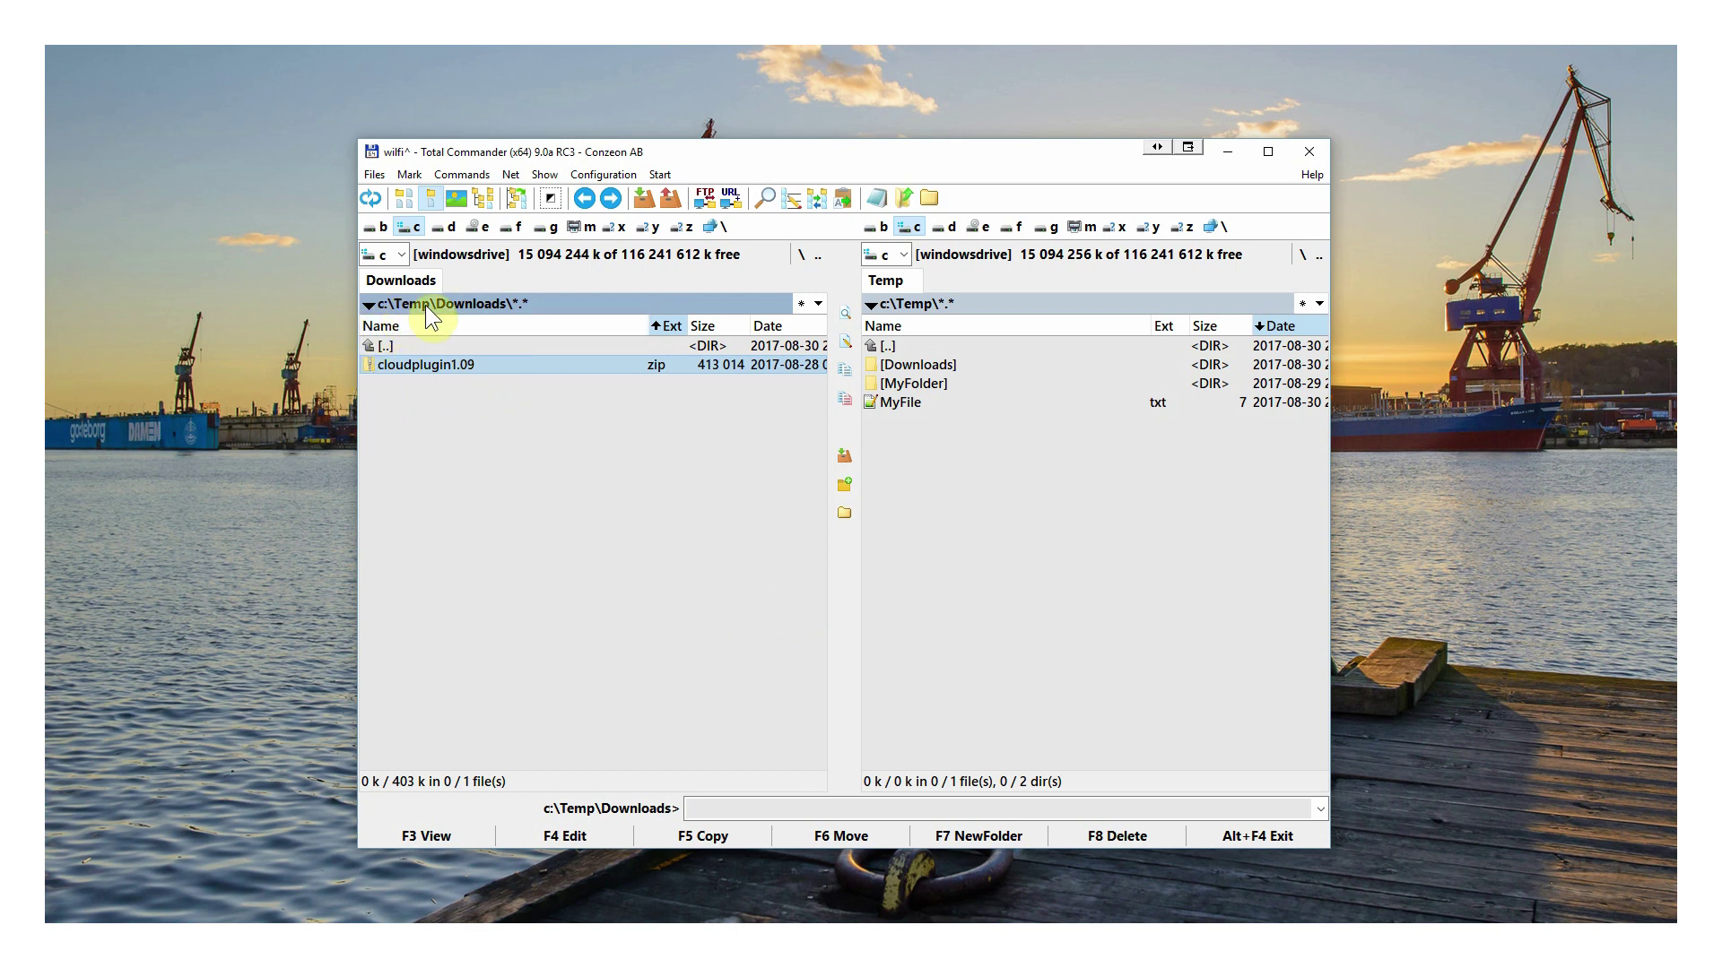
double_click(520, 362)
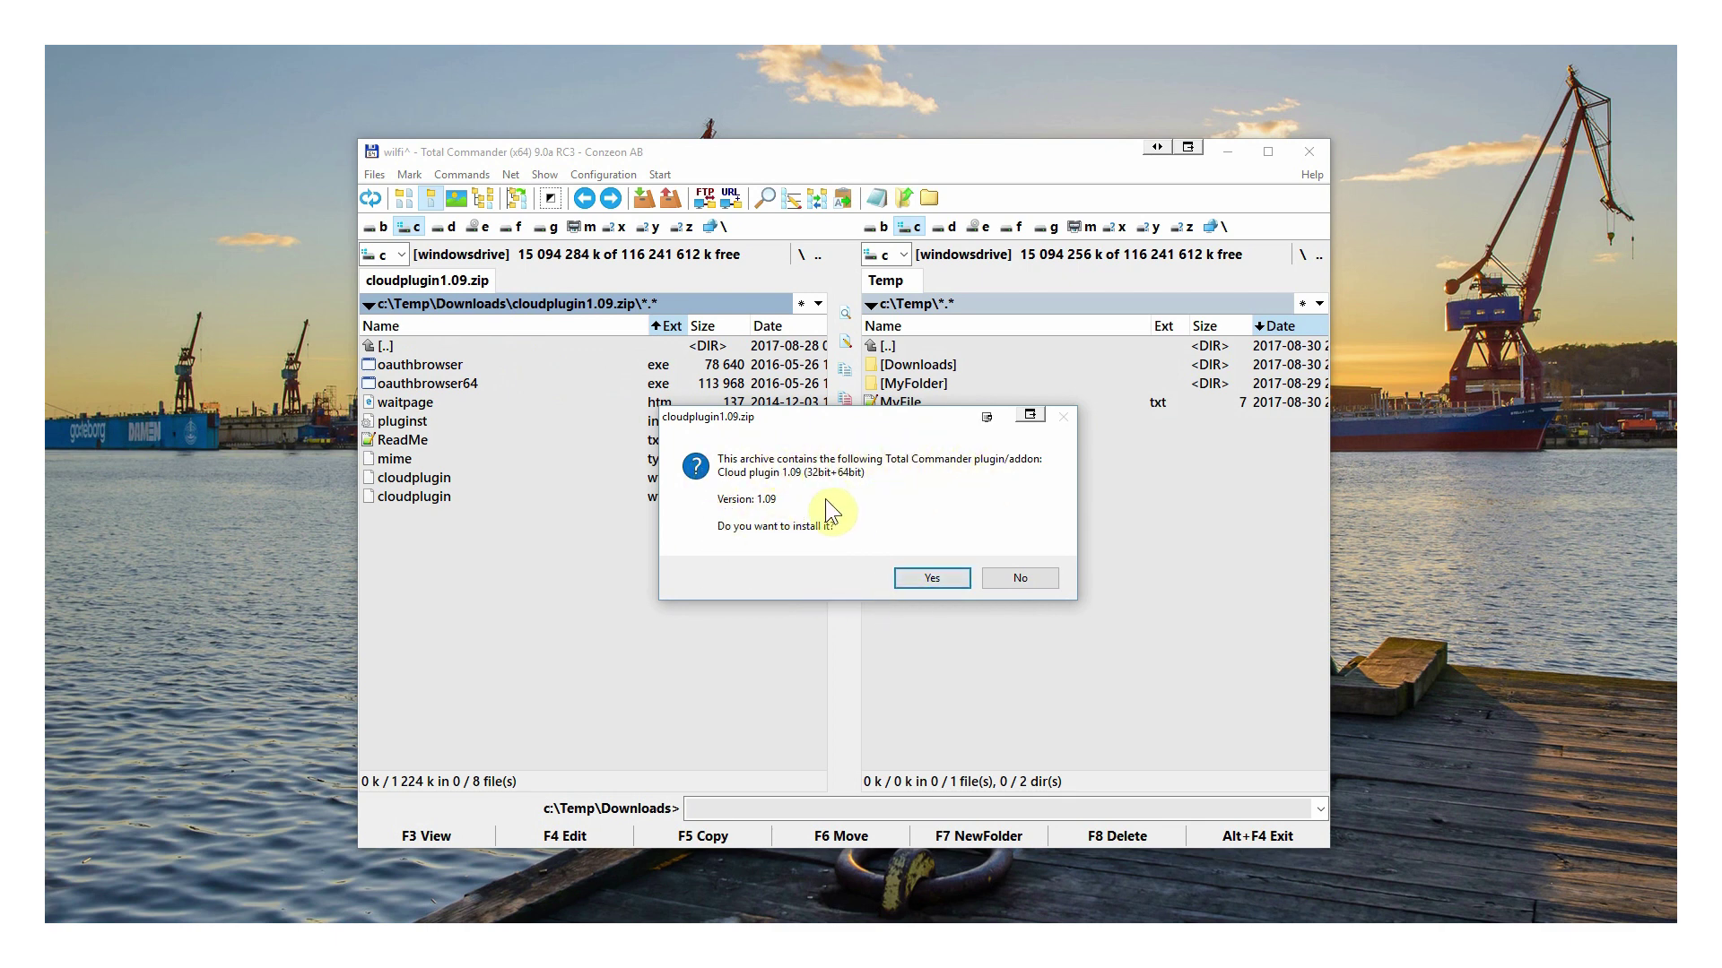
Step: Install the Cloud plugin into plugins\wfx\cloudplugin and dismiss the installed plugins list
left_click(935, 581)
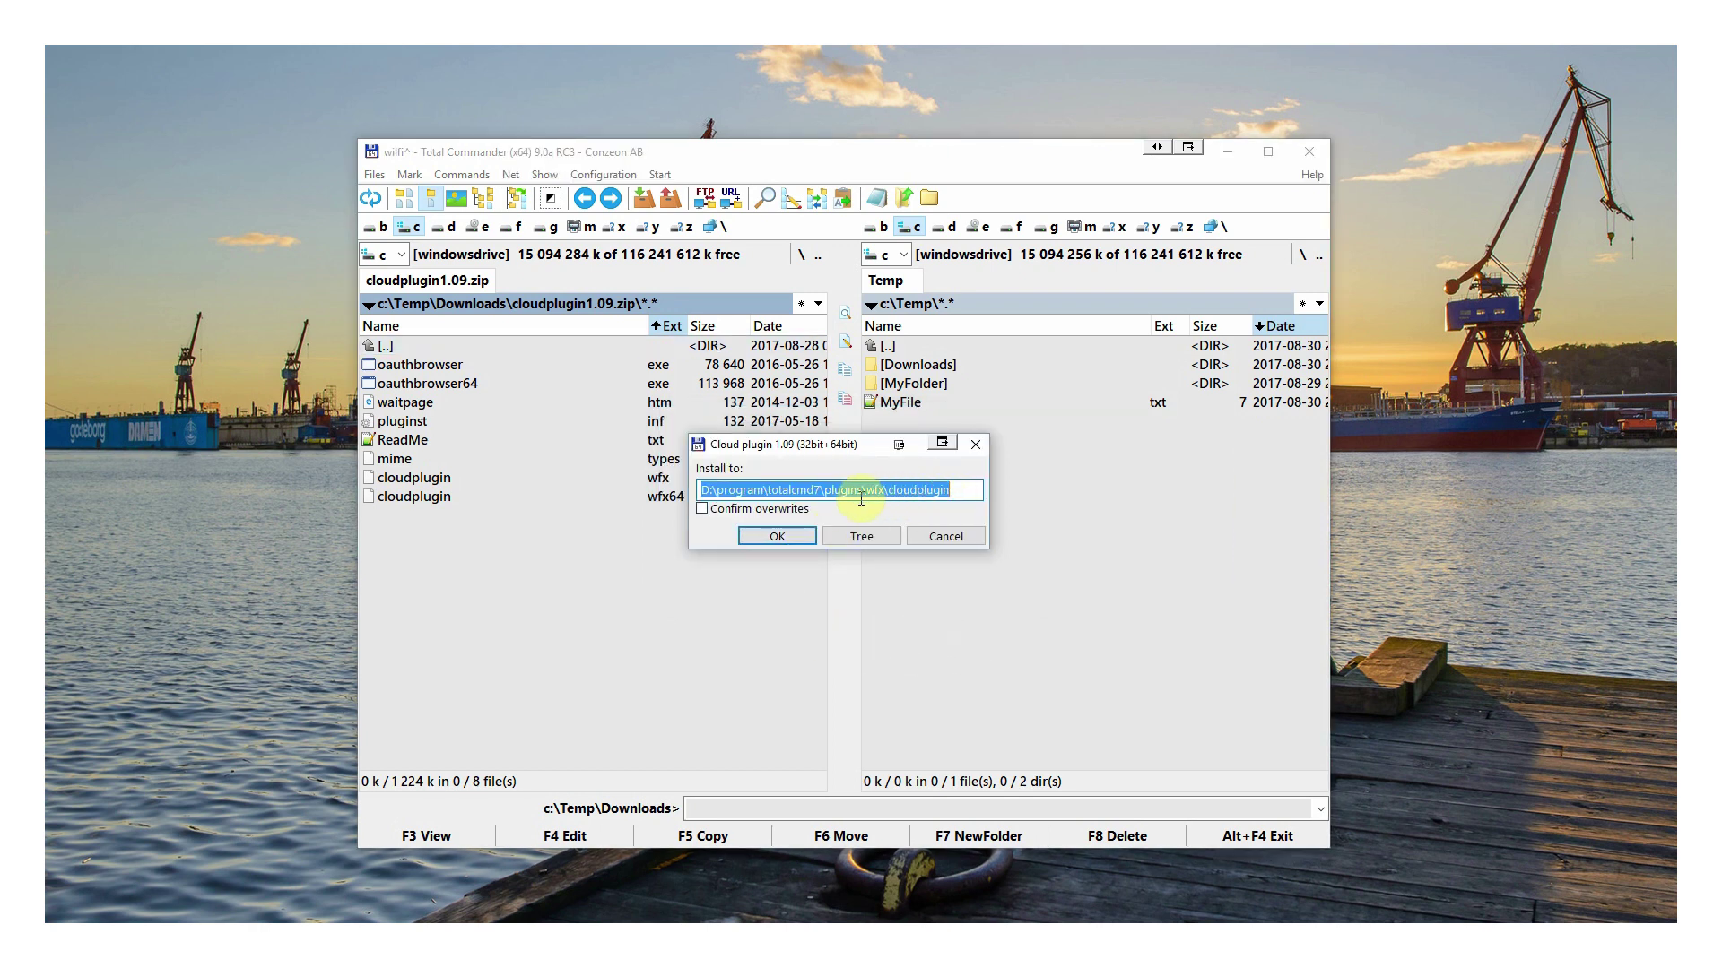
left_click(791, 534)
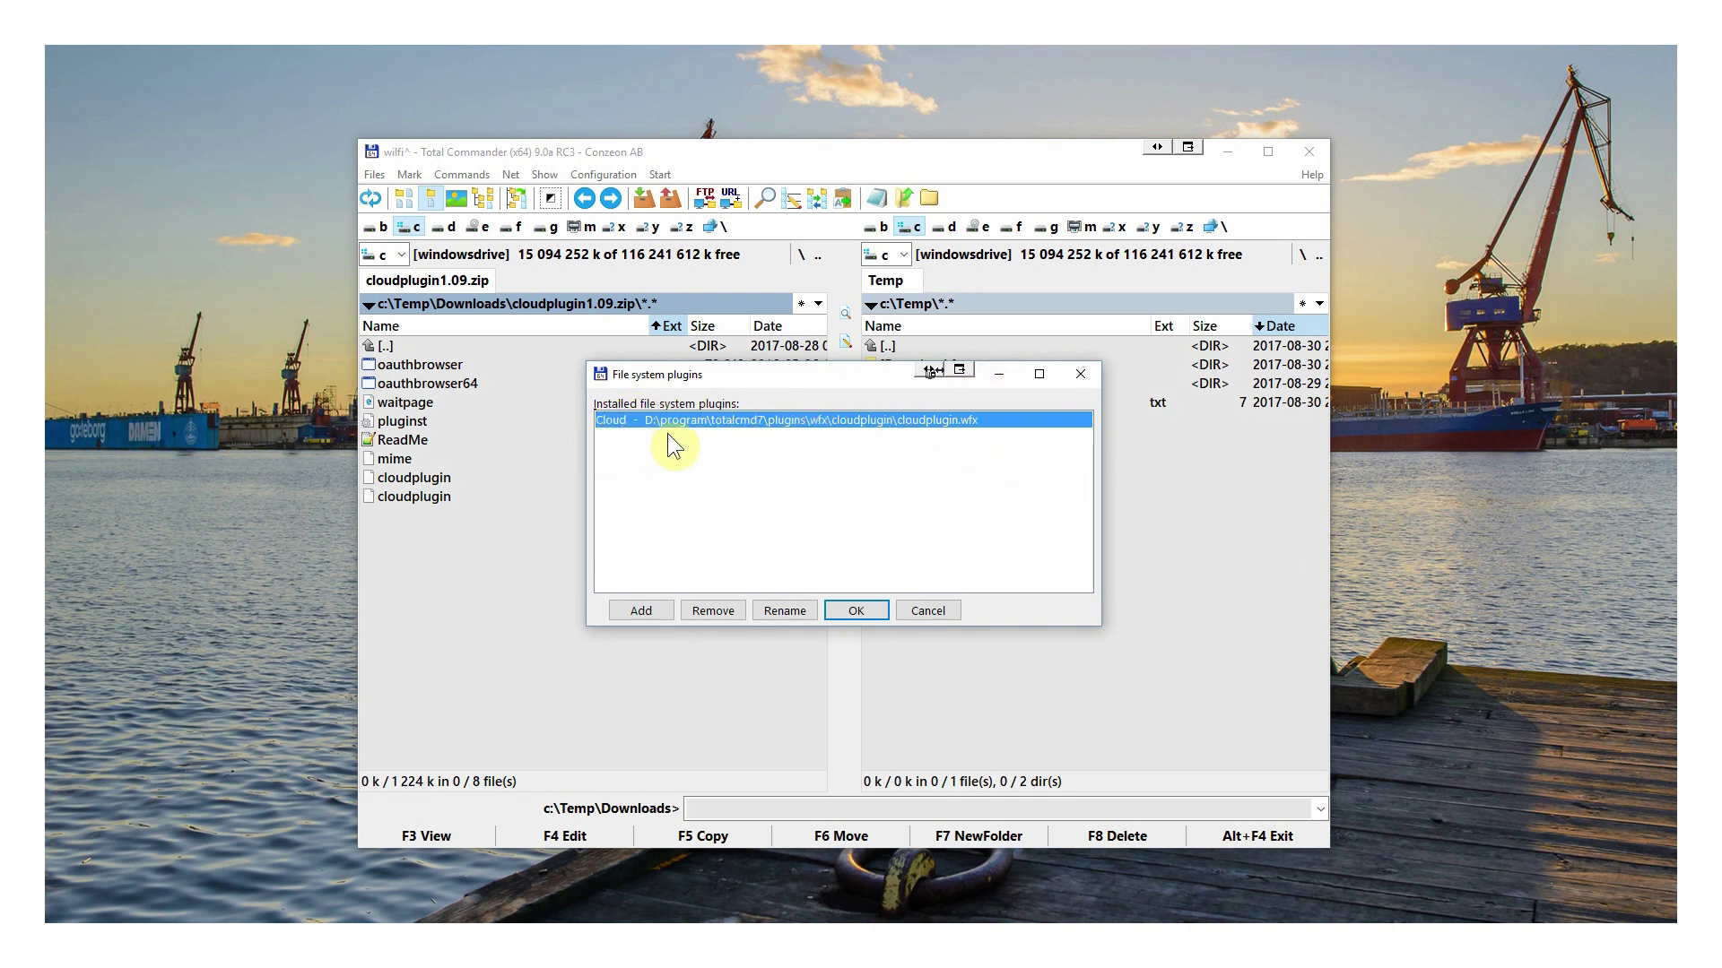
left_click(858, 604)
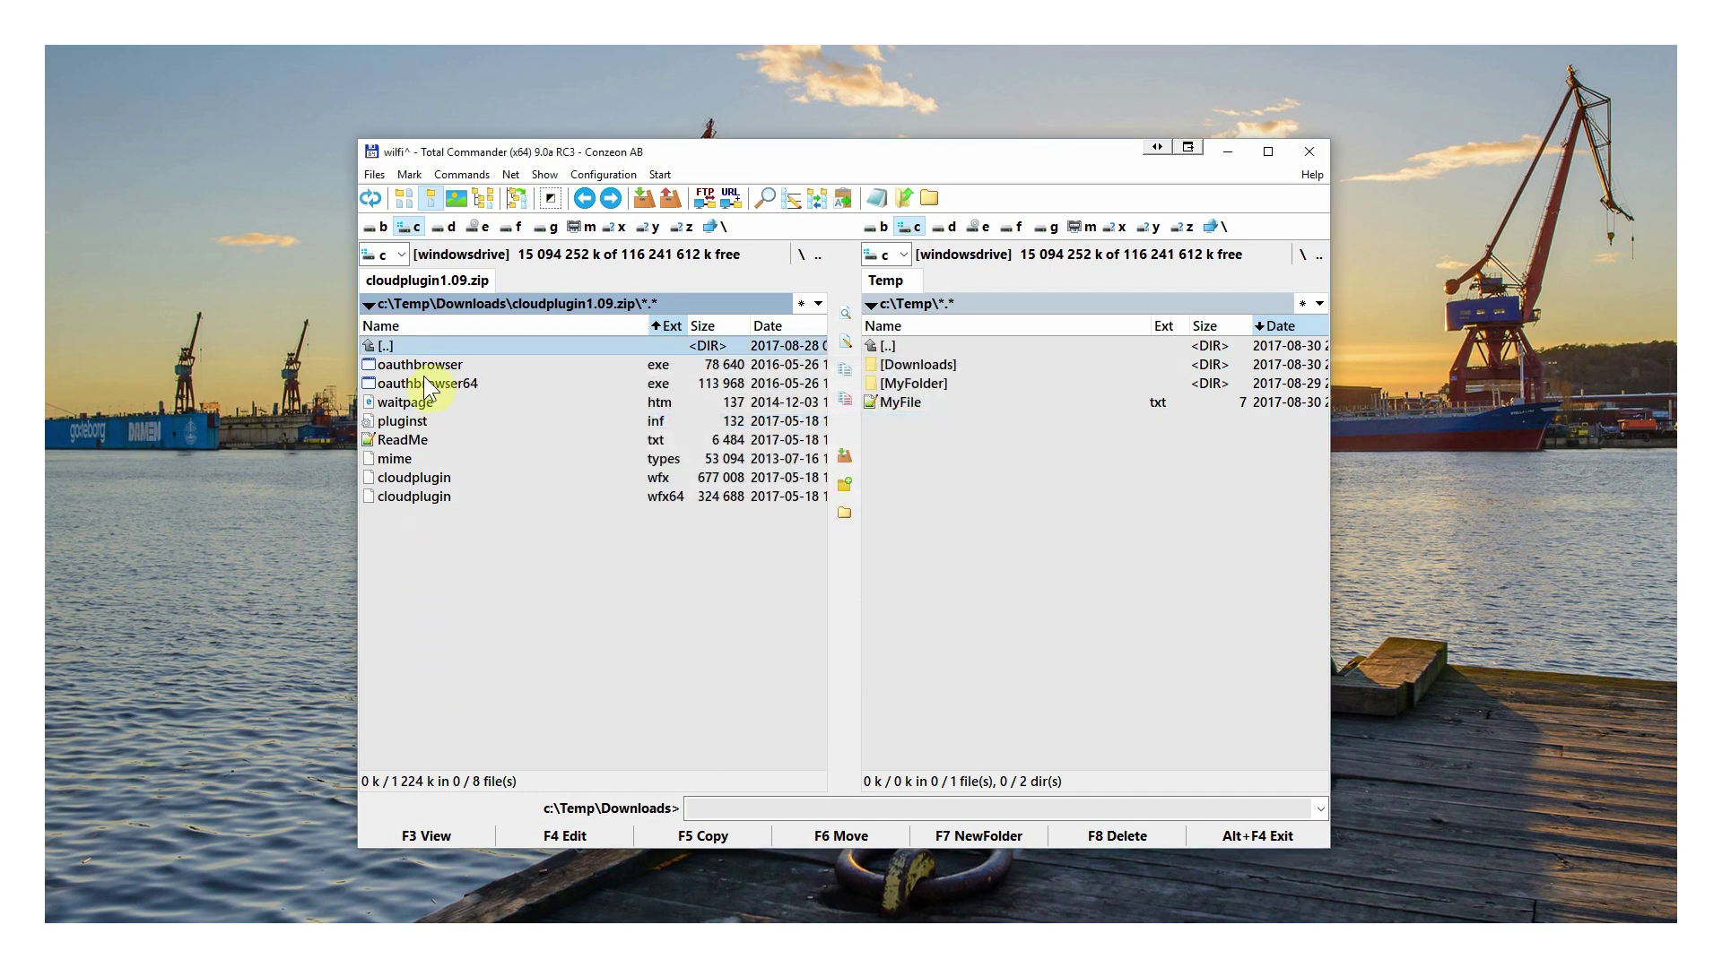
Step: Navigate the left panel back up to C:\Temp and activate the right panel
double_click(425, 343)
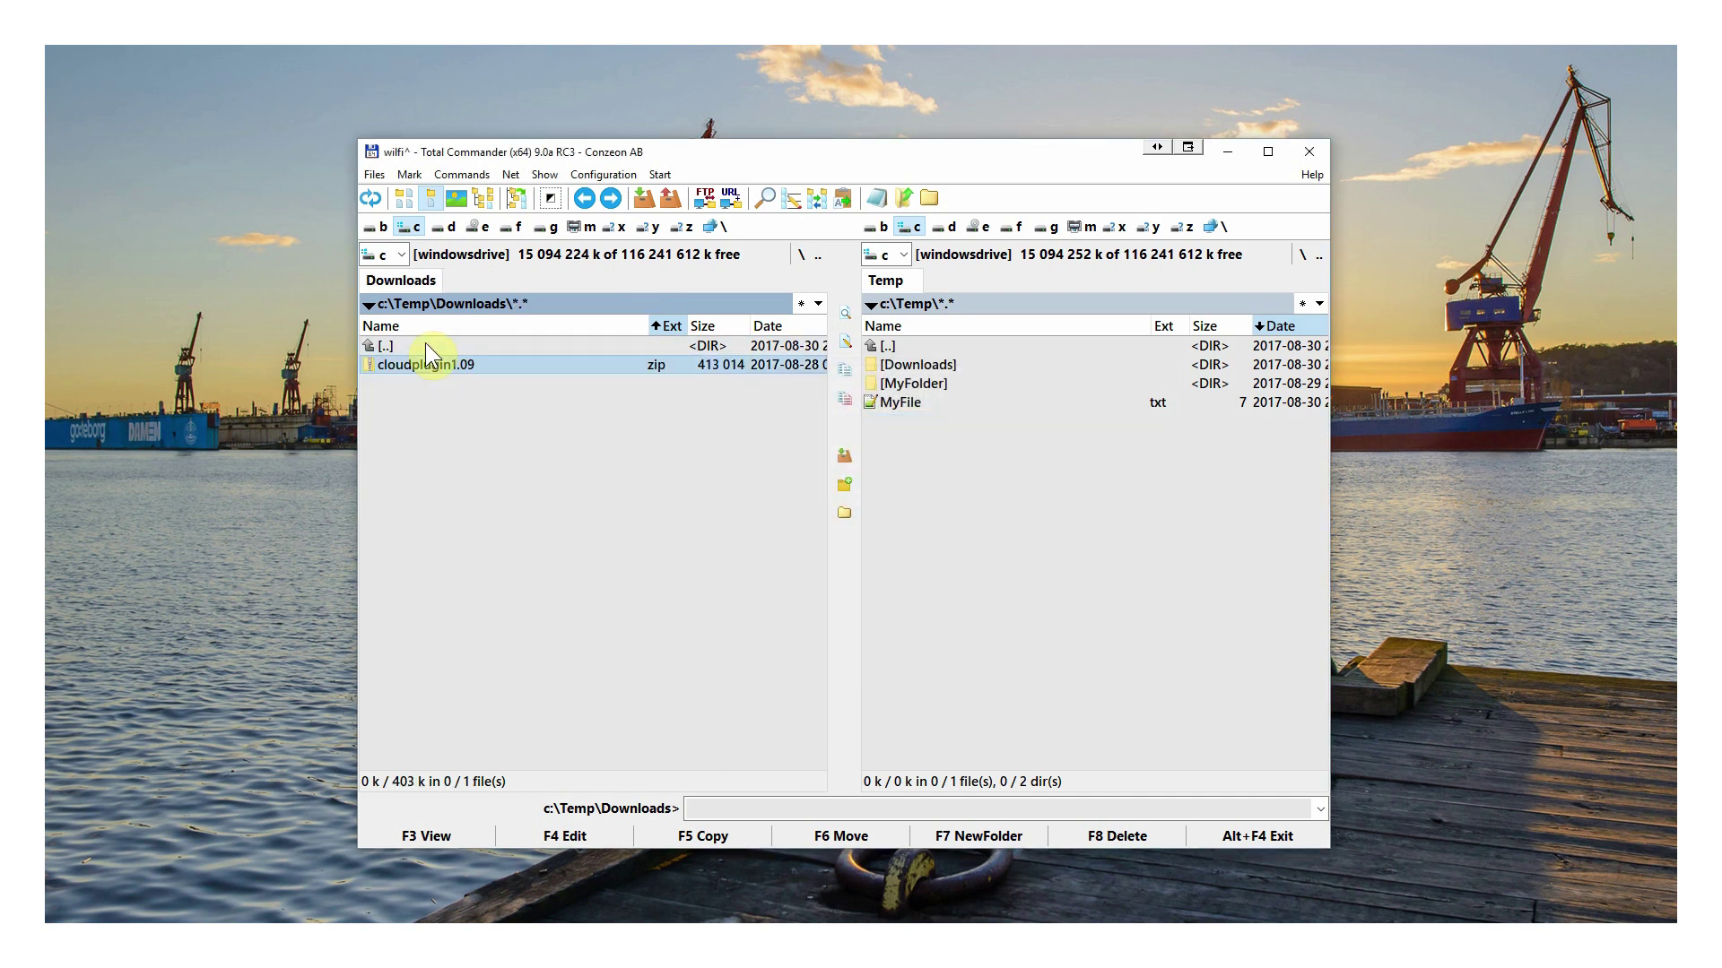
double_click(425, 343)
left_click(972, 535)
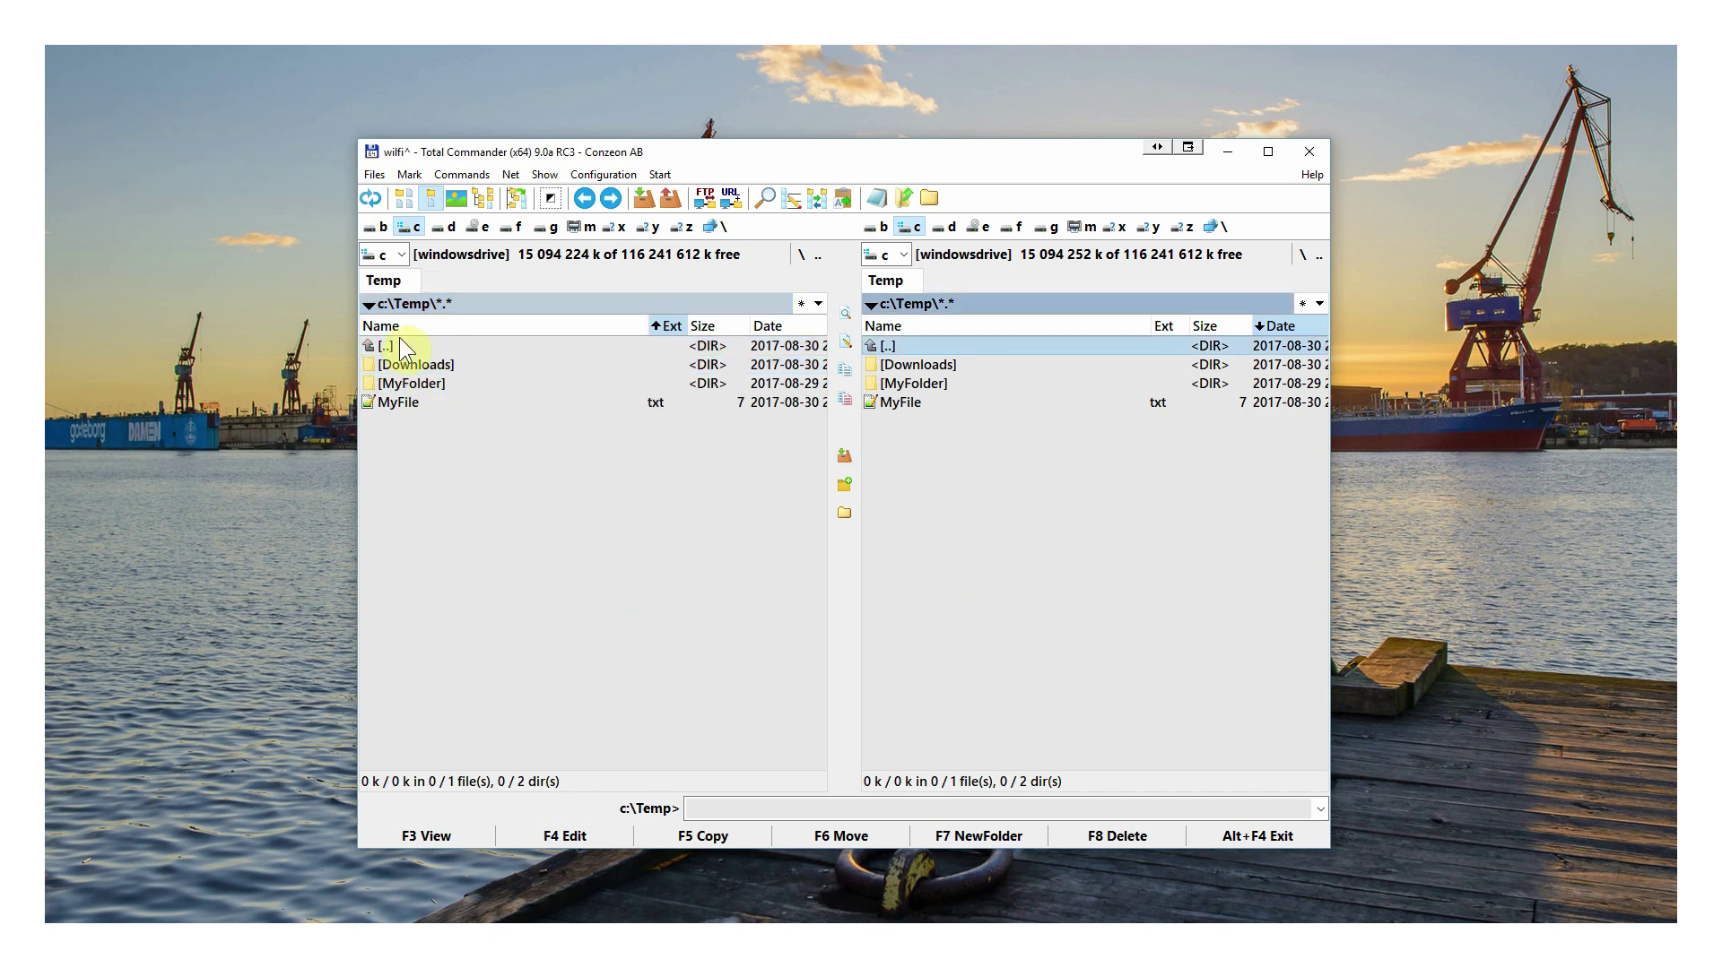
Step: Browse the left panel from network locations into the Cloud plugin root and select 'F7=new connection'
left_click(401, 255)
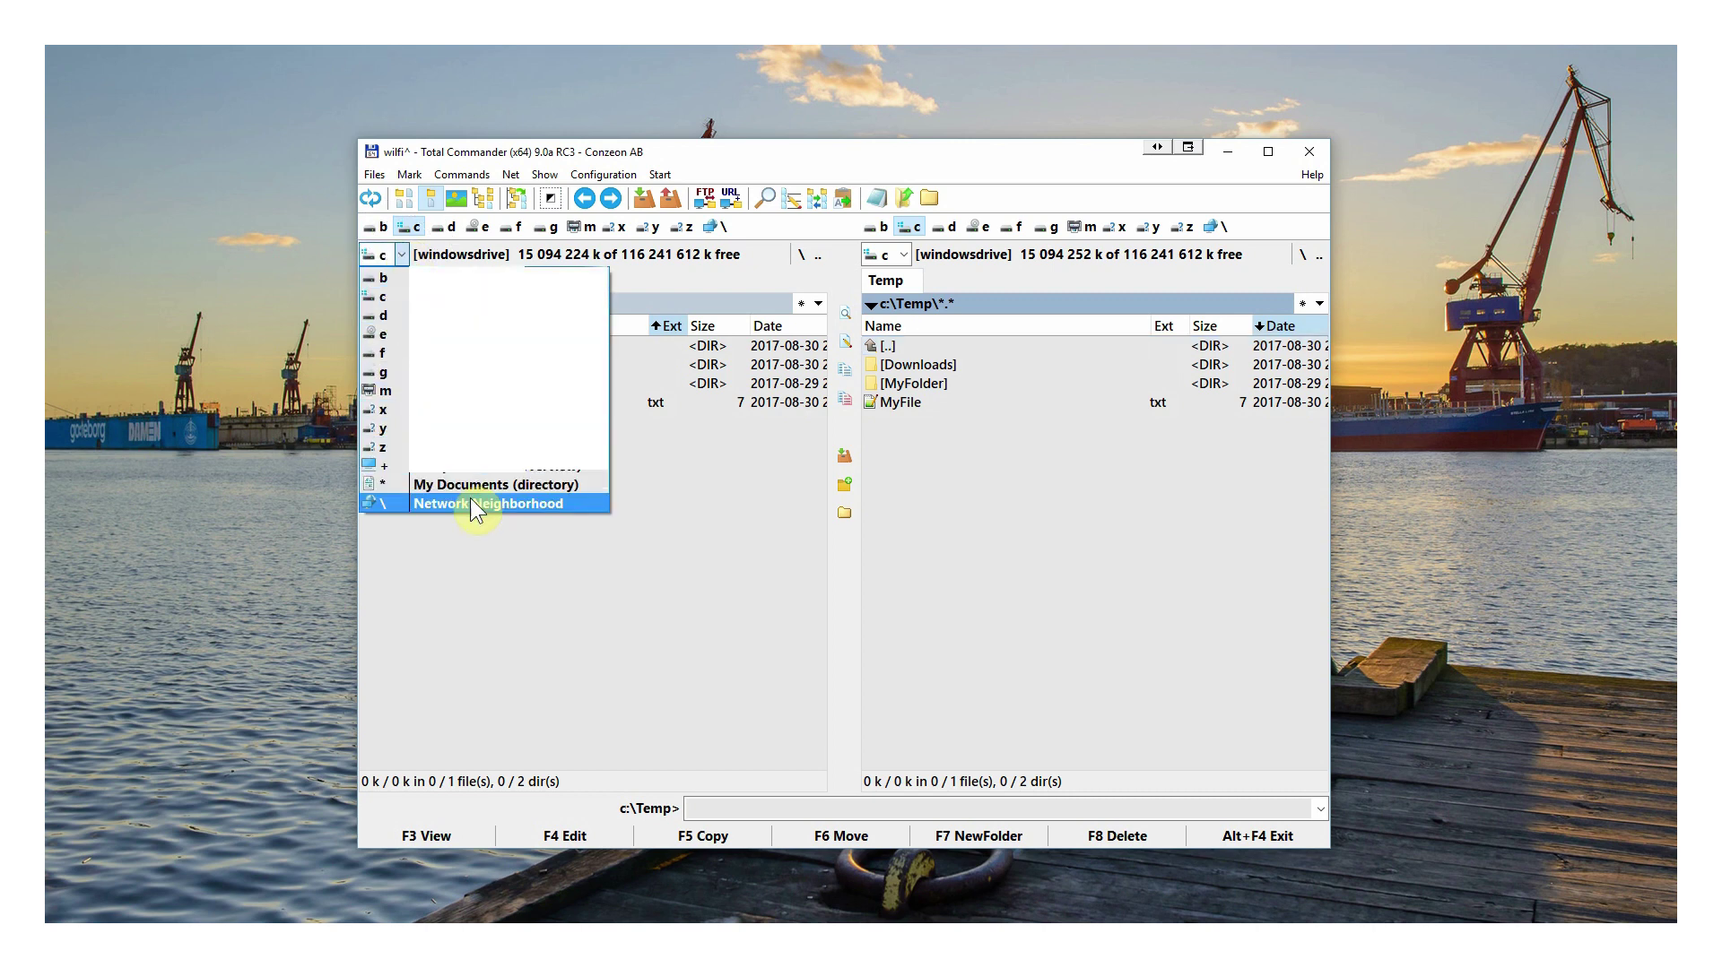
left_click(583, 502)
left_click(585, 501)
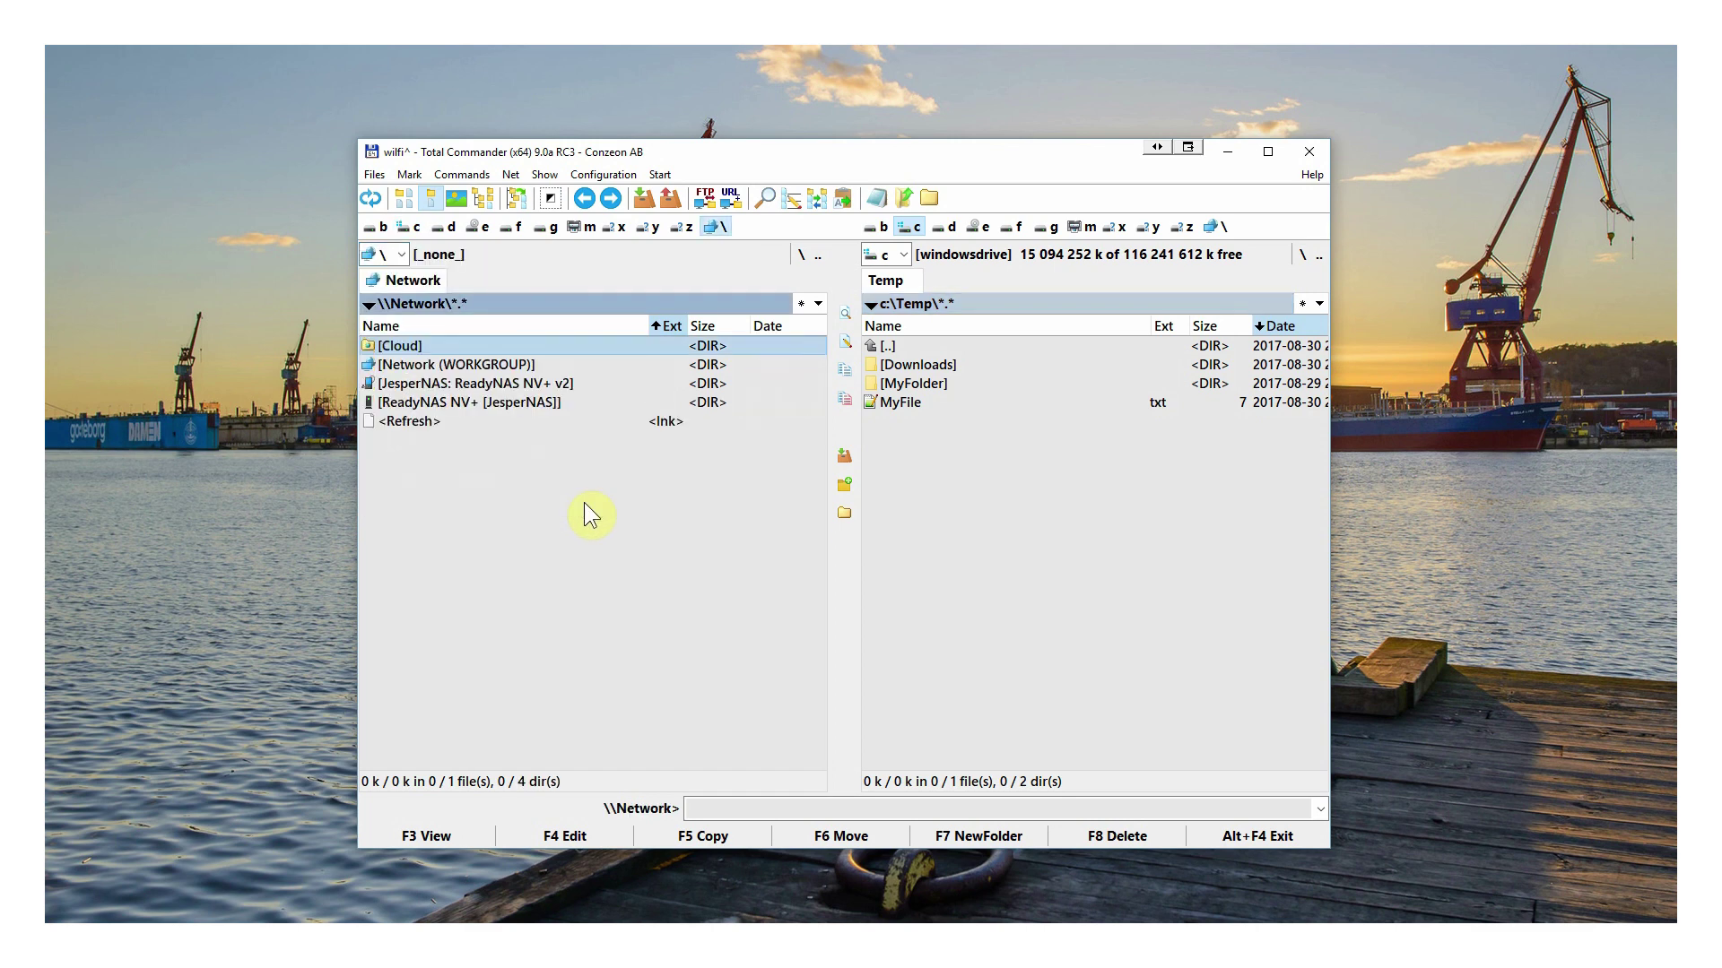
double_click(474, 345)
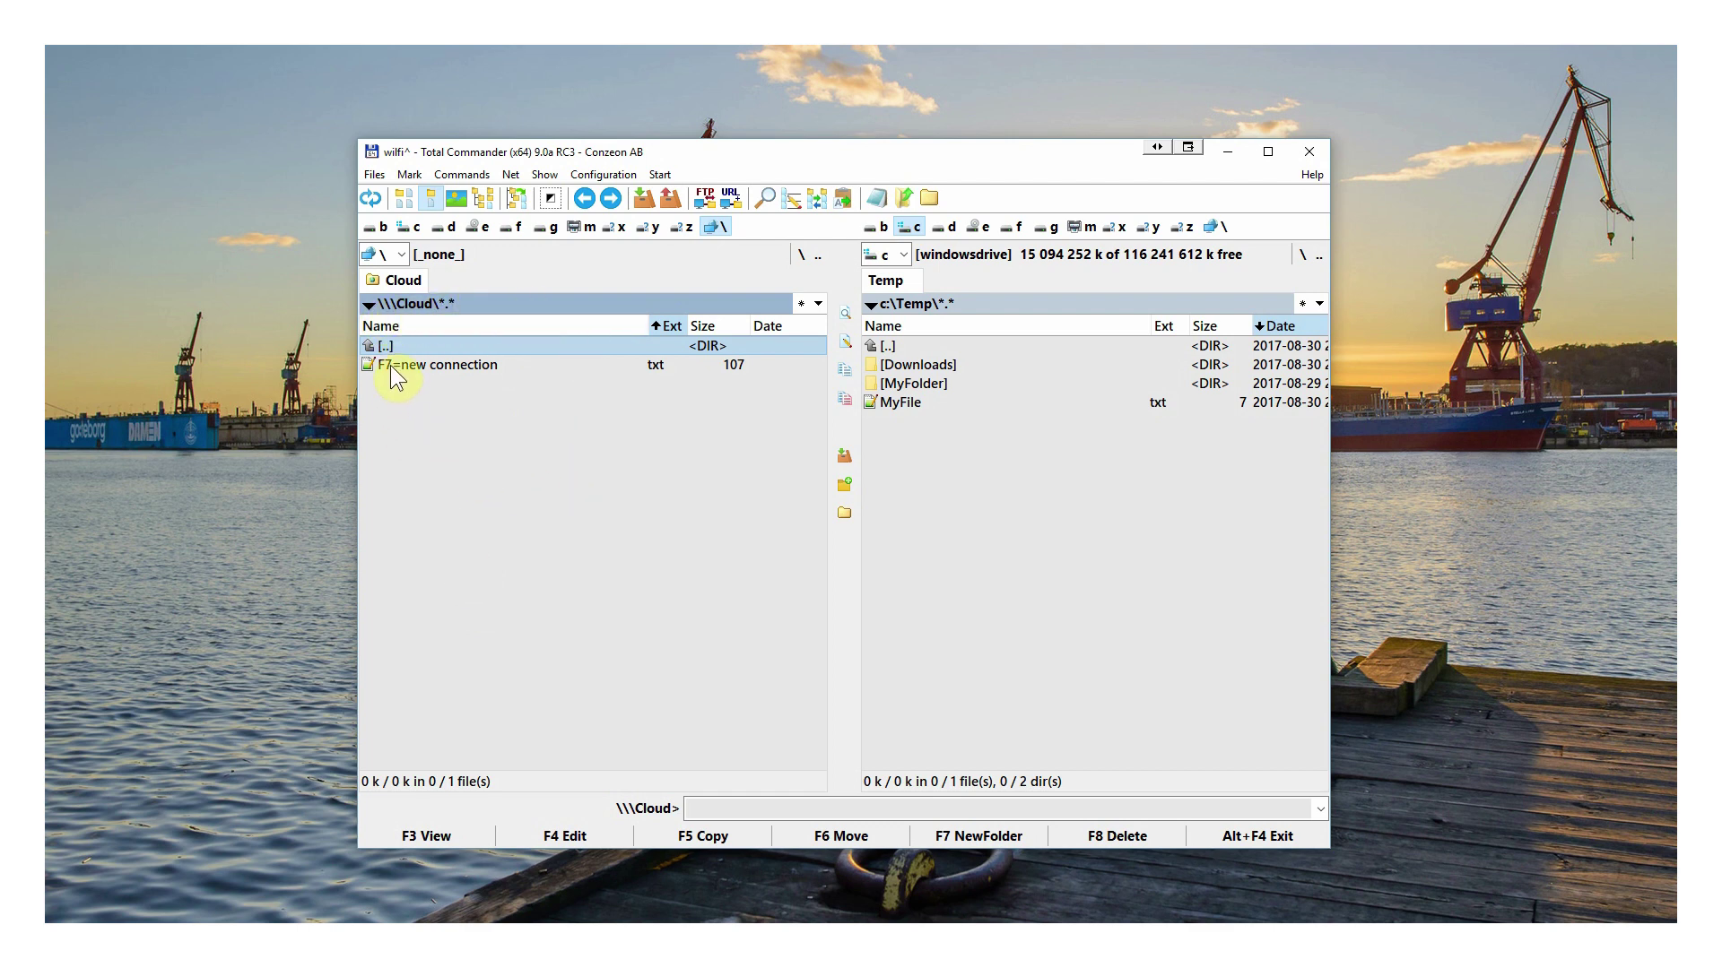
left_click(390, 365)
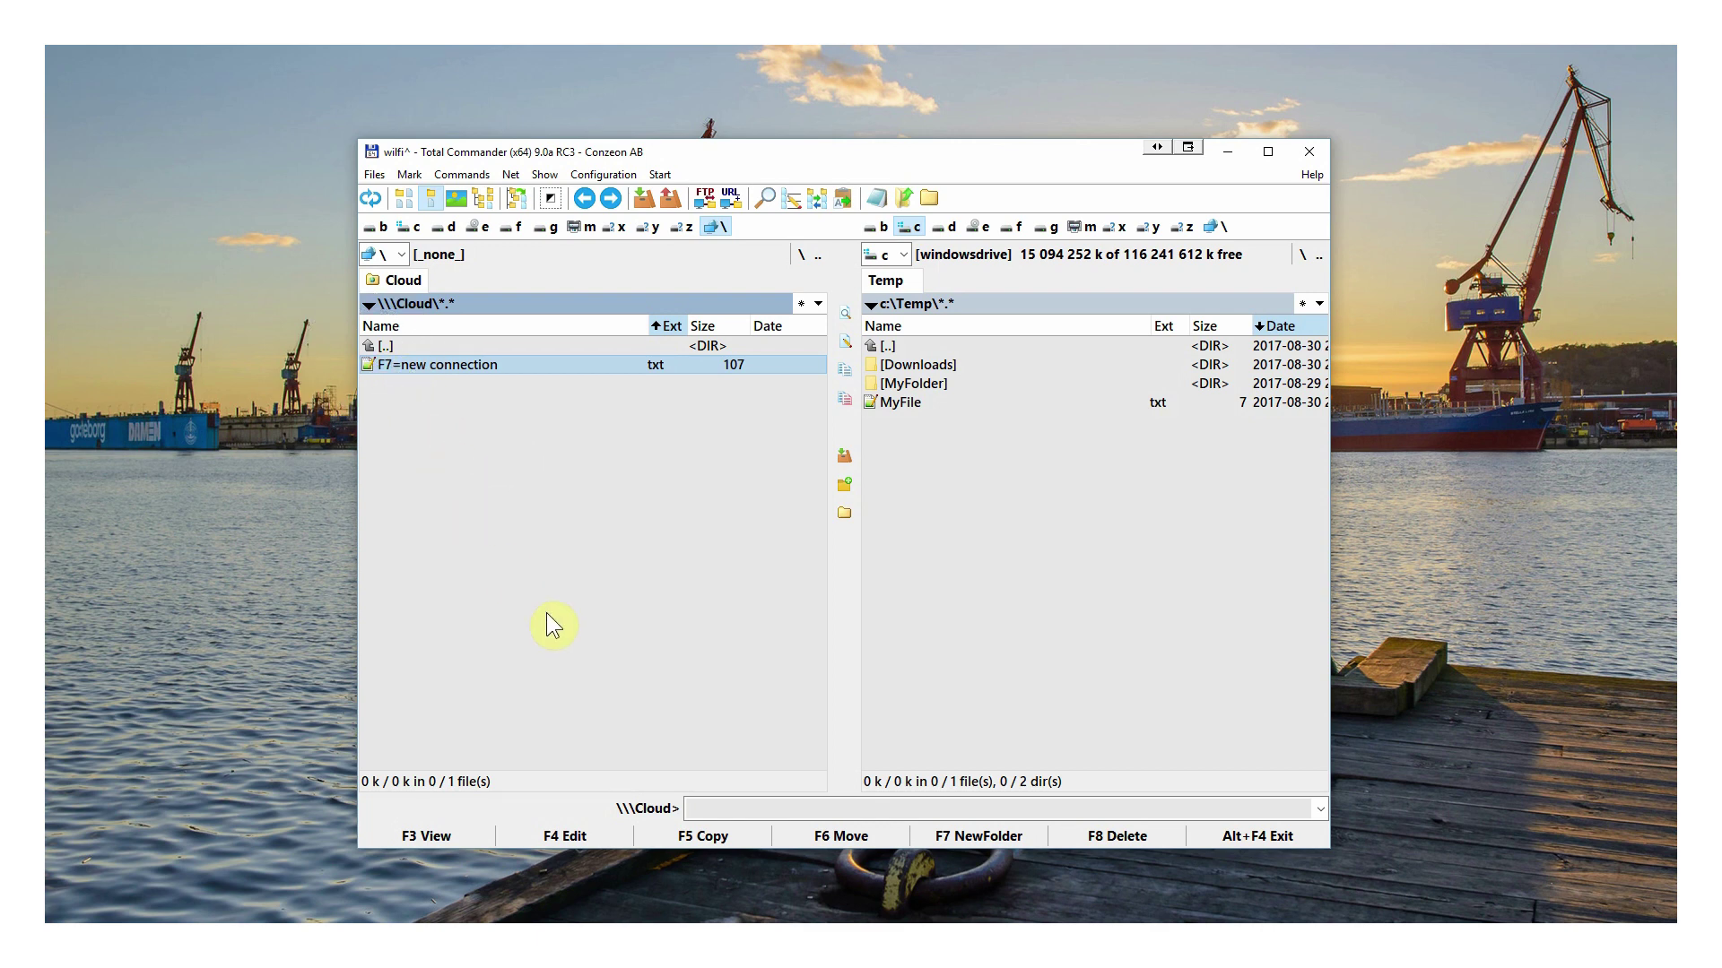
Step: Create a new cloud connection named DemosConzeonDrive, bringing up the Connect to Cloud dialog
left_click(1032, 839)
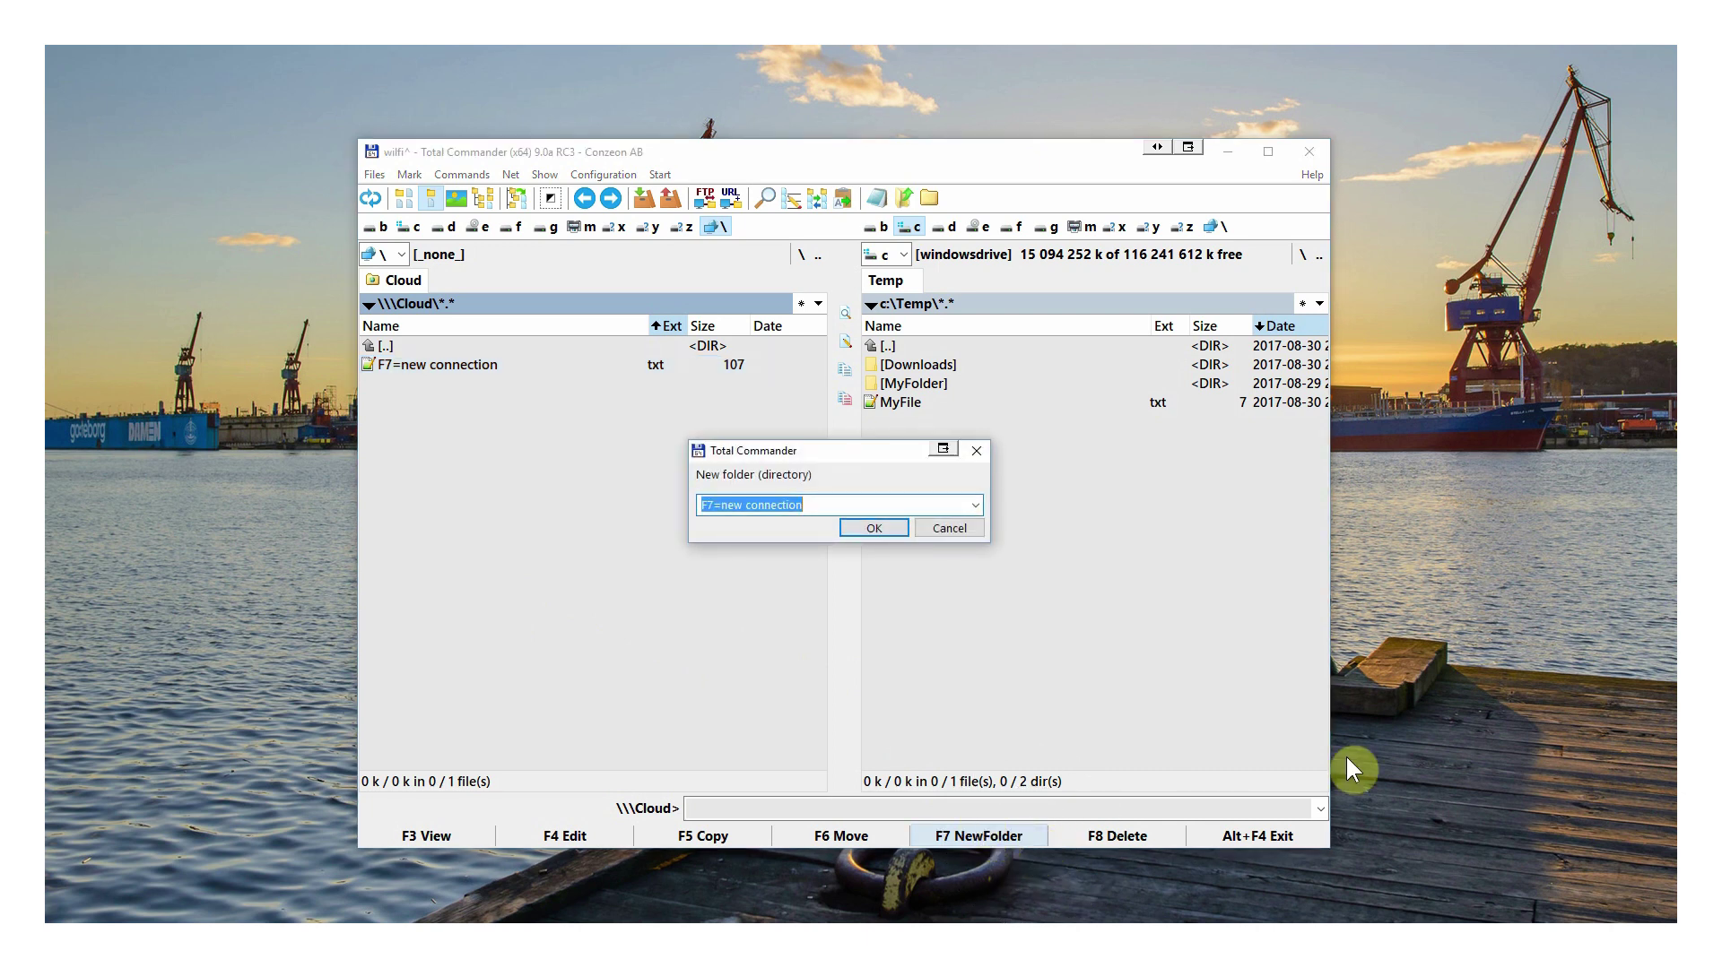
type("DemosConz")
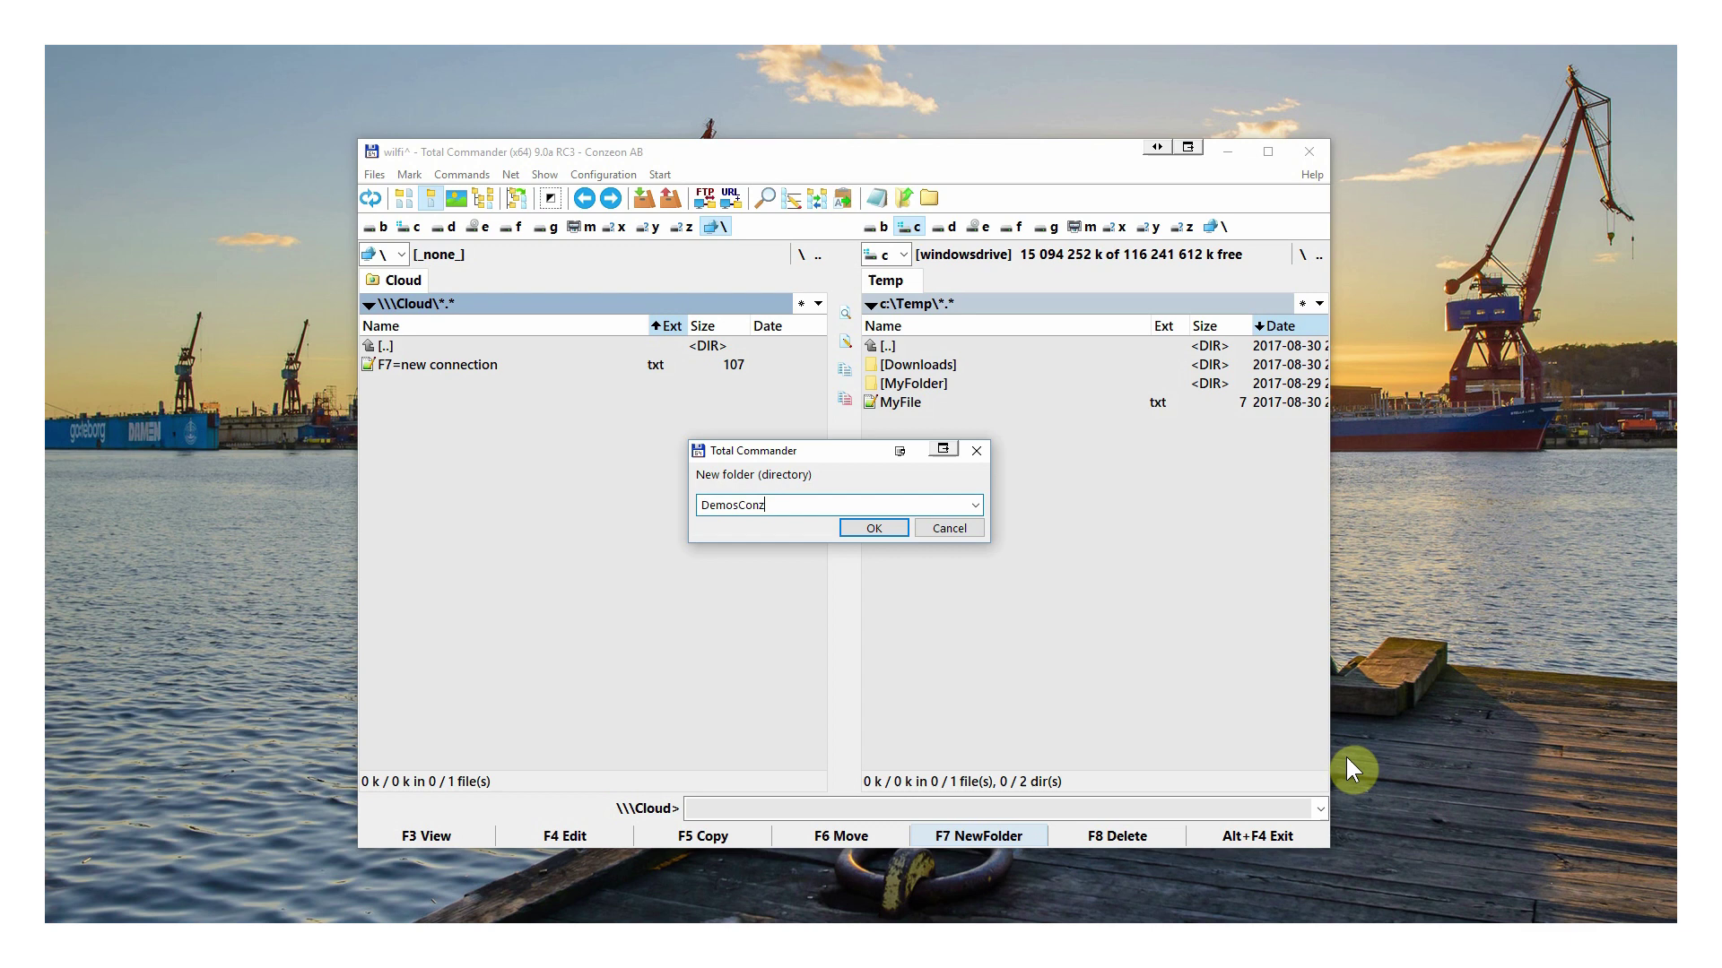
type("eonDrive")
key("Return")
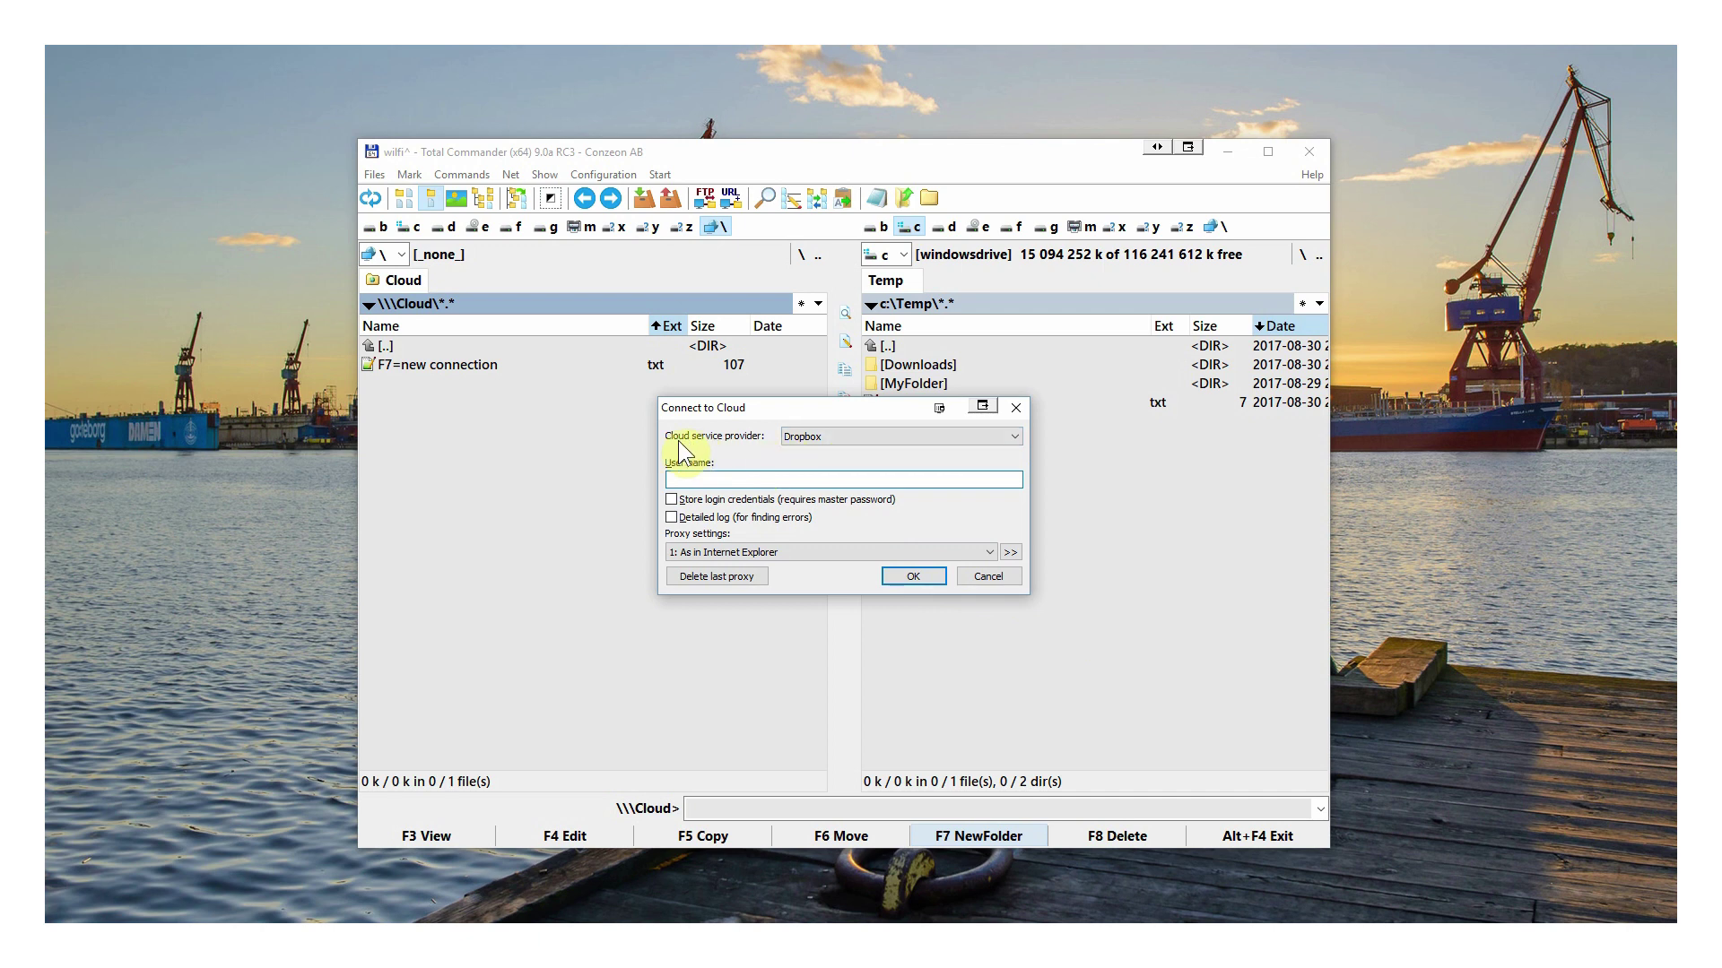
Step: Set the provider to Google Drive, enter the account user name and confirm the connection settings
left_click(830, 436)
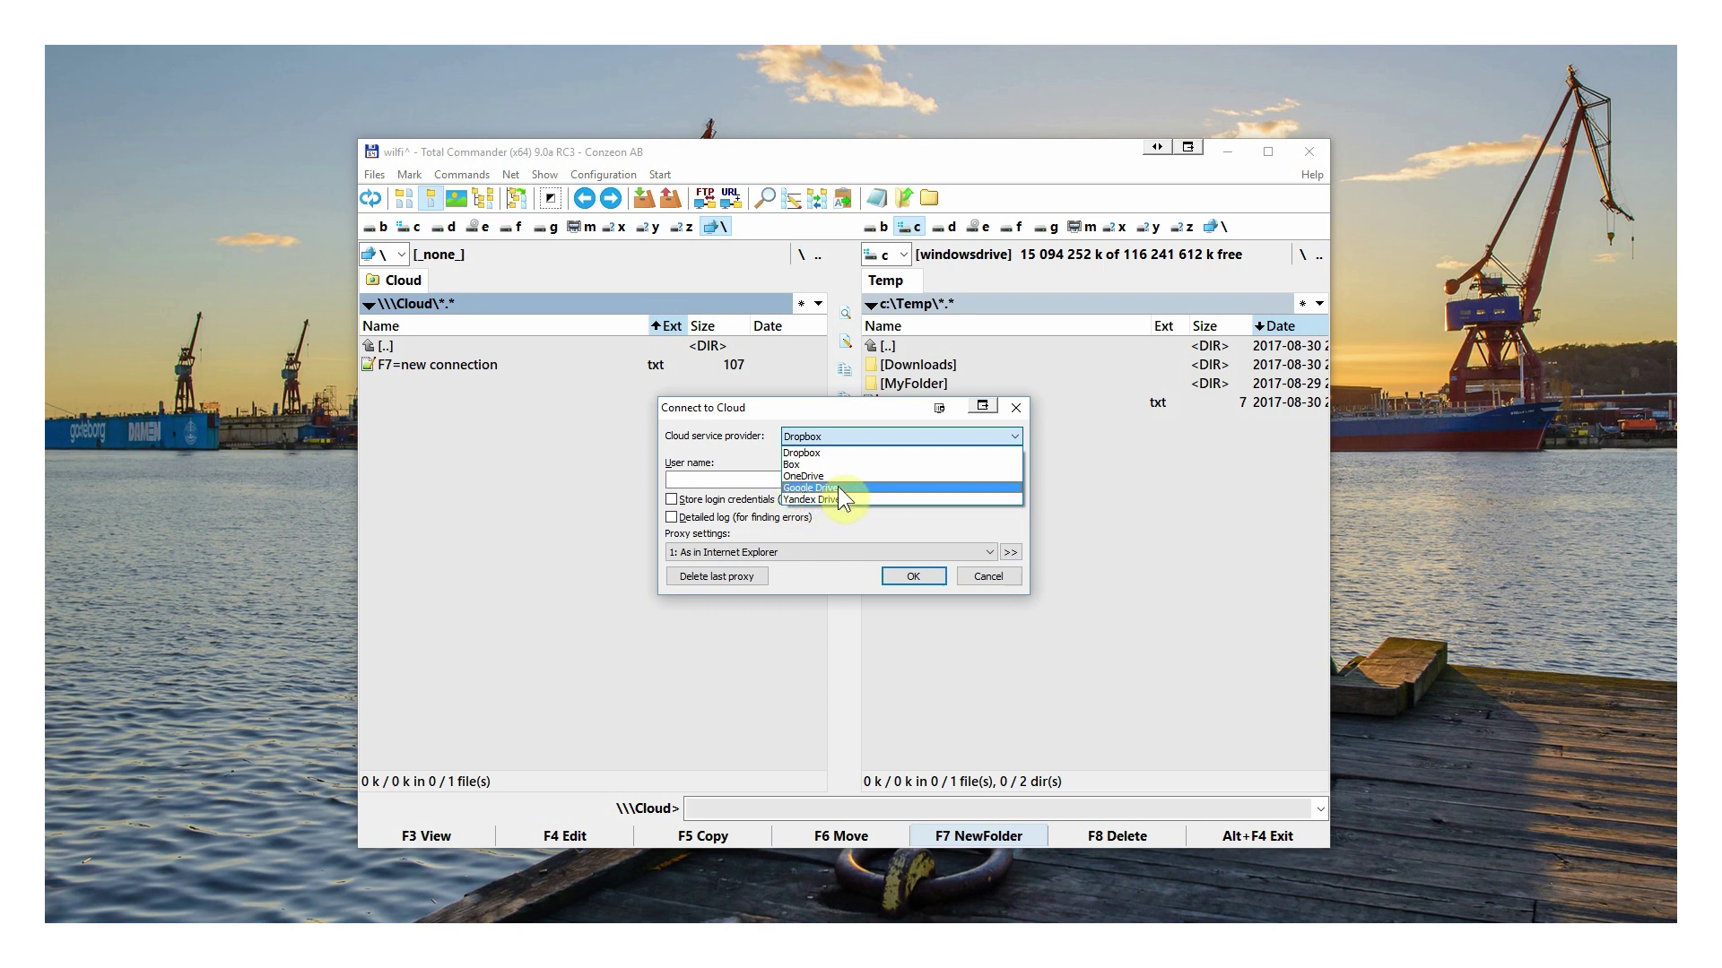
left_click(838, 485)
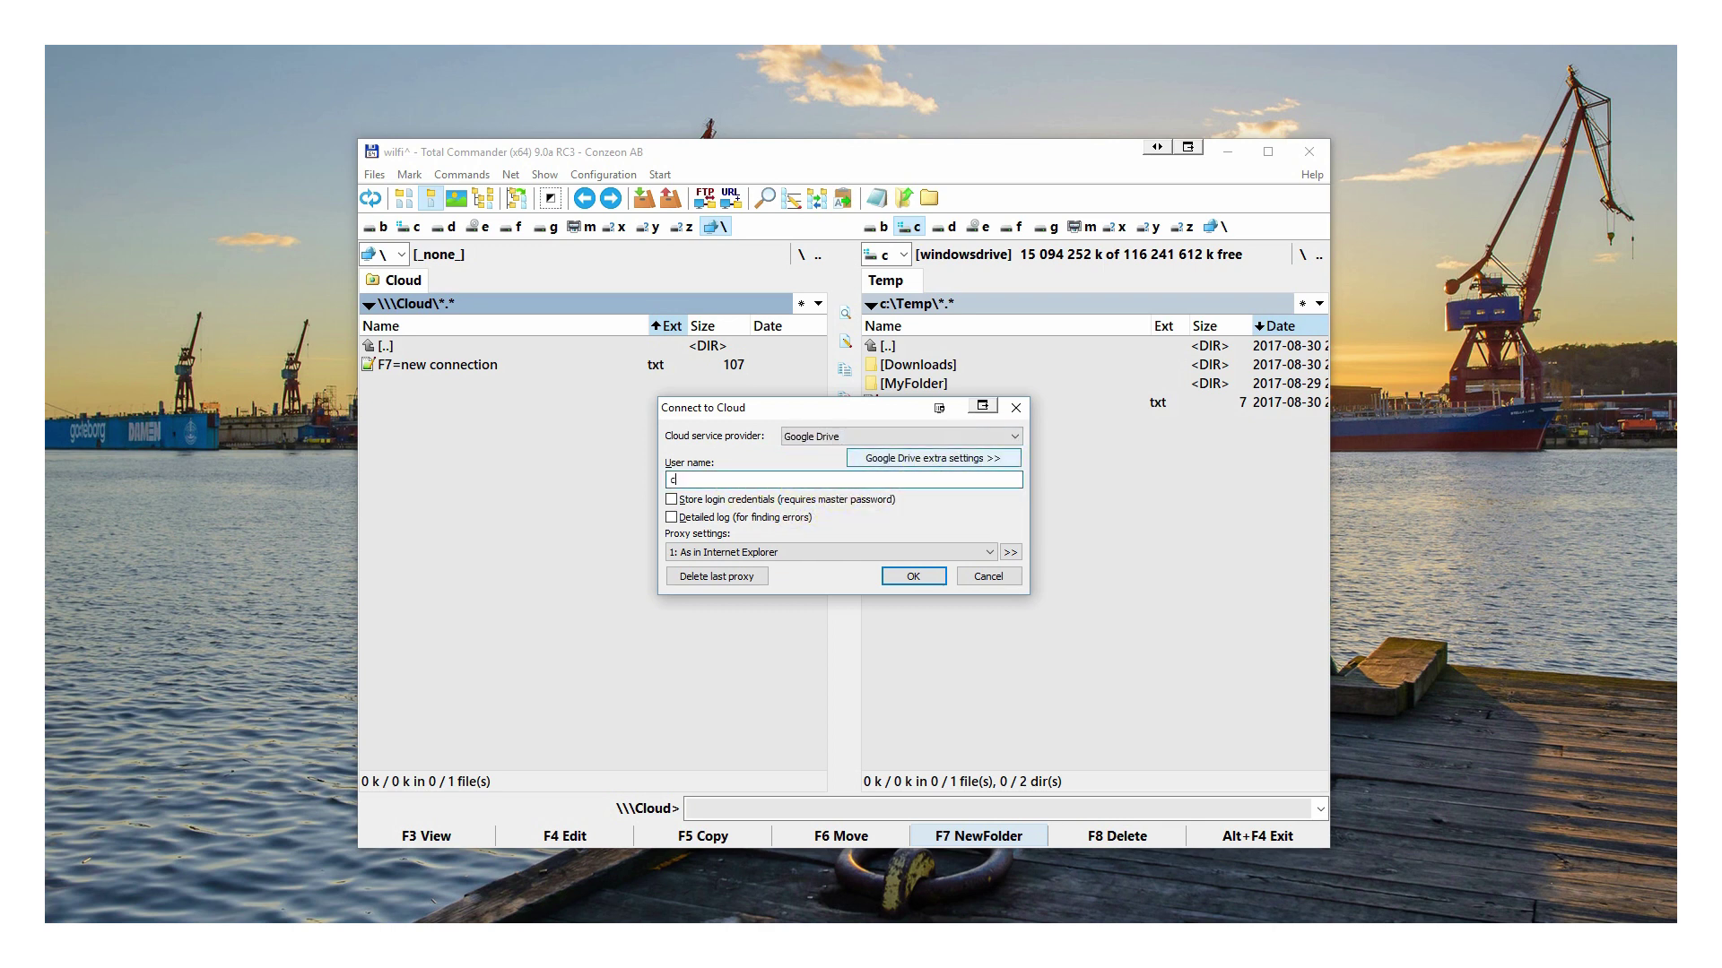
key("Home")
key("End")
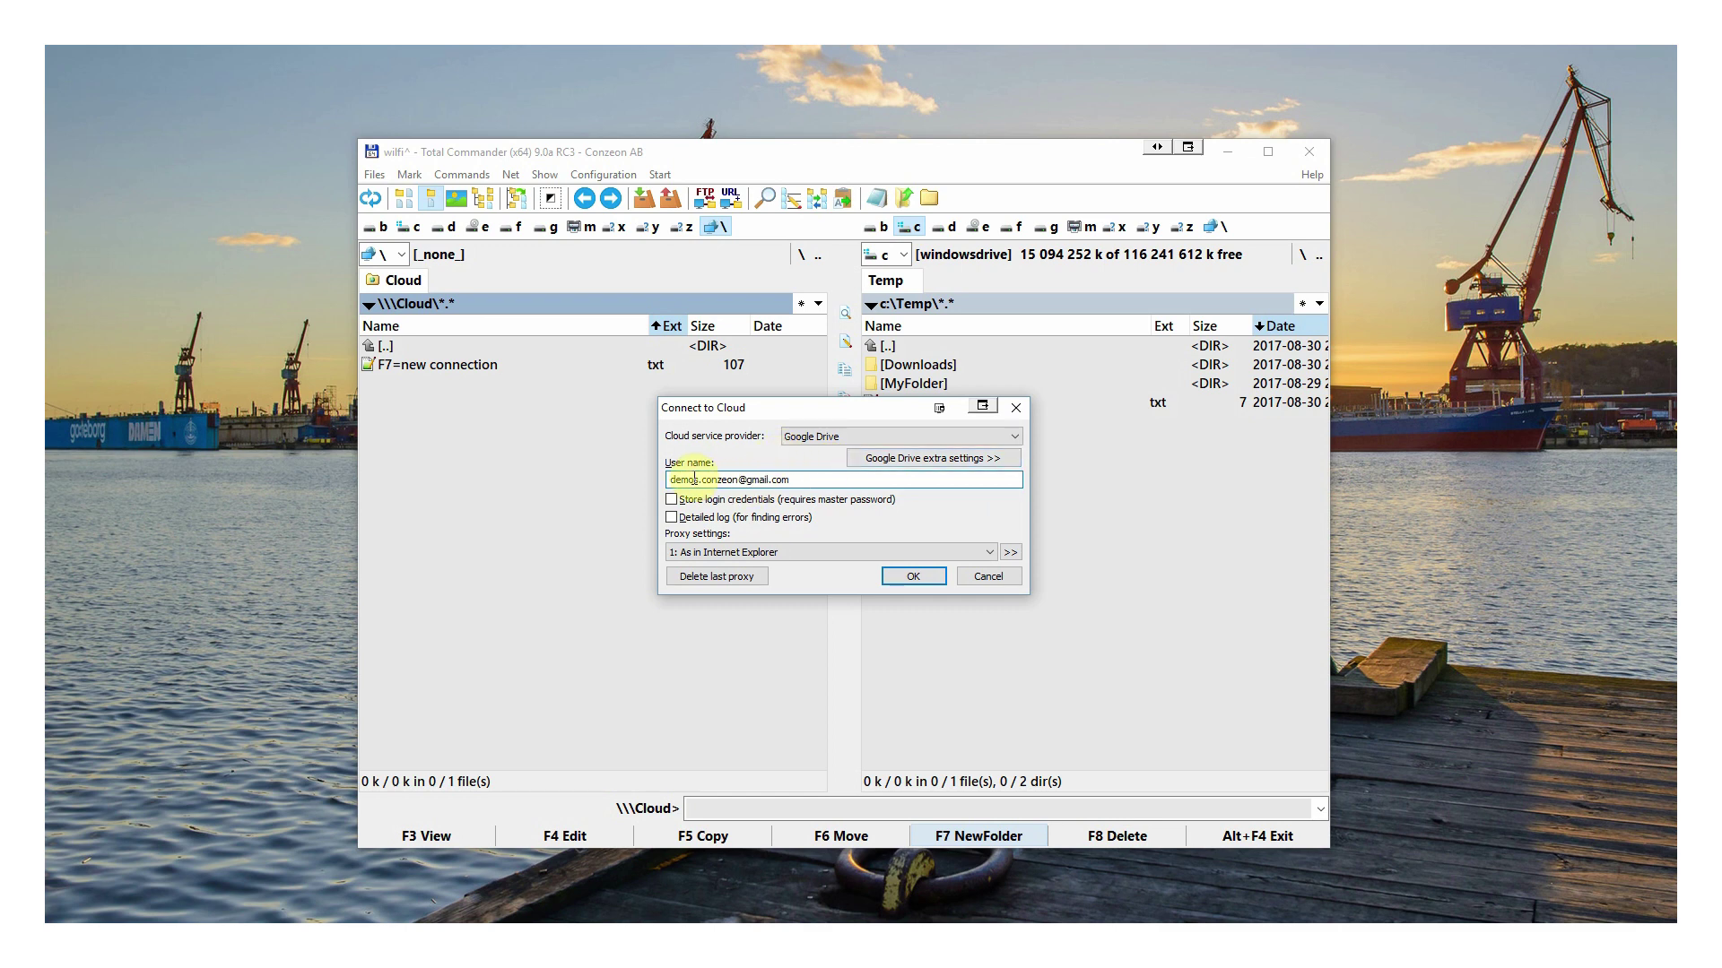
left_click_drag(671, 481, 794, 481)
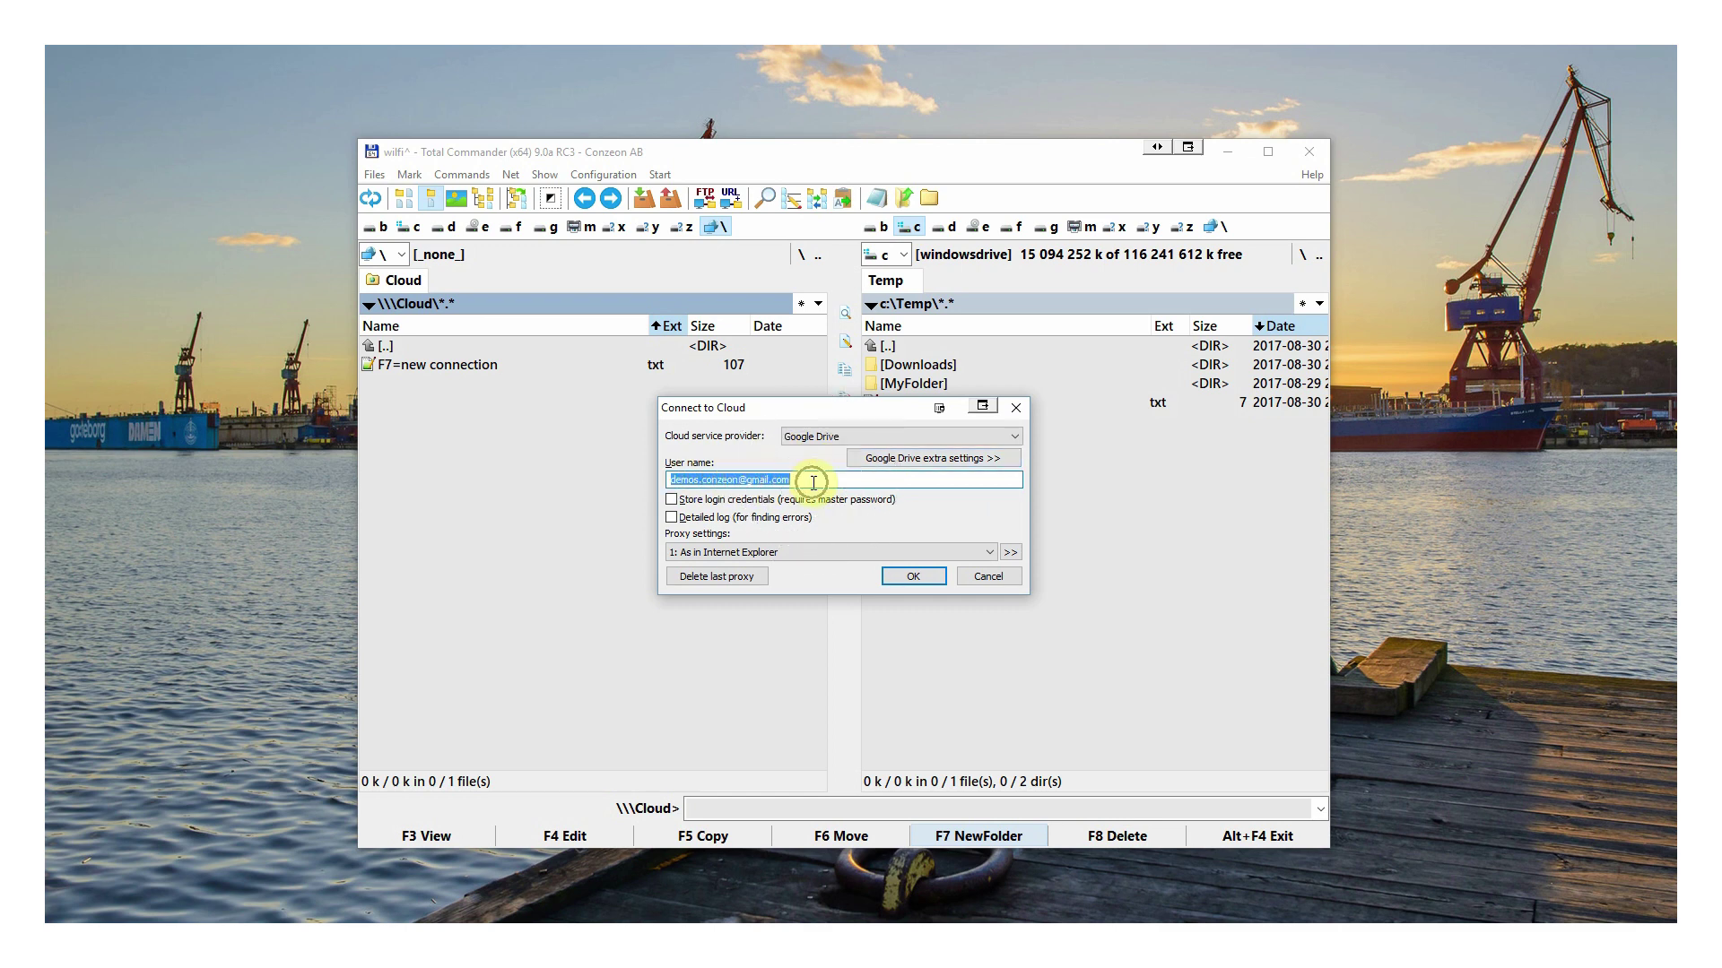
left_click(916, 574)
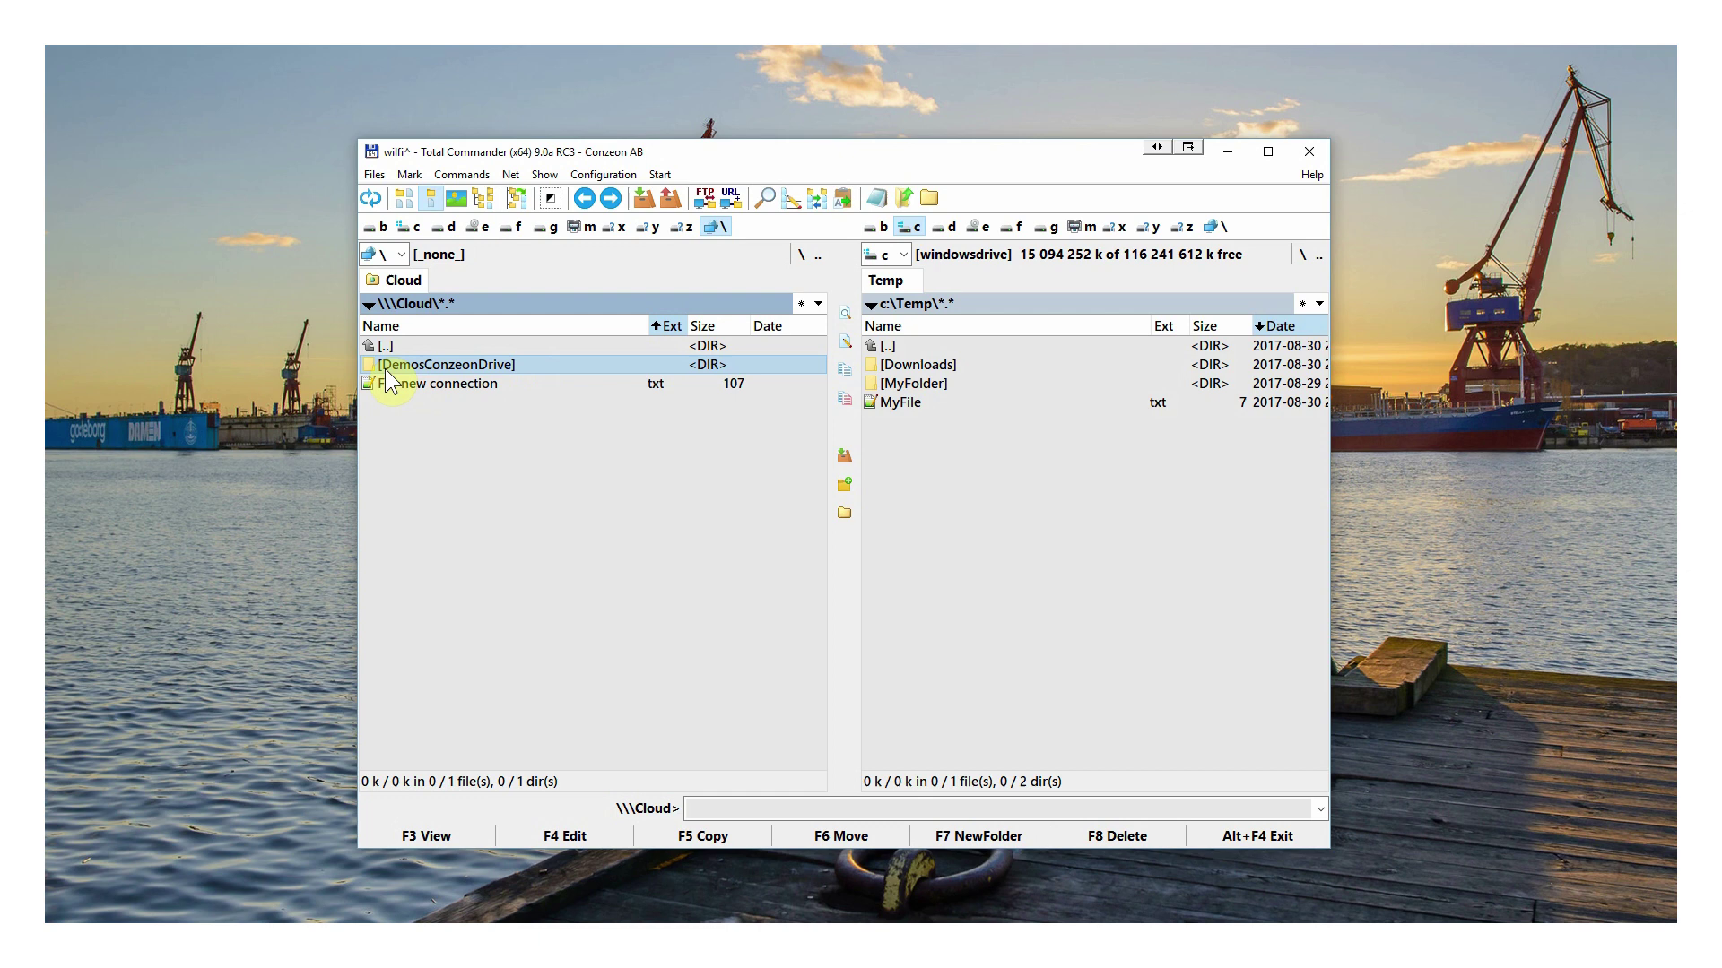
Step: Open the DemosConzeonDrive connection and allow Google Drive access on the OAuth2 page
double_click(522, 368)
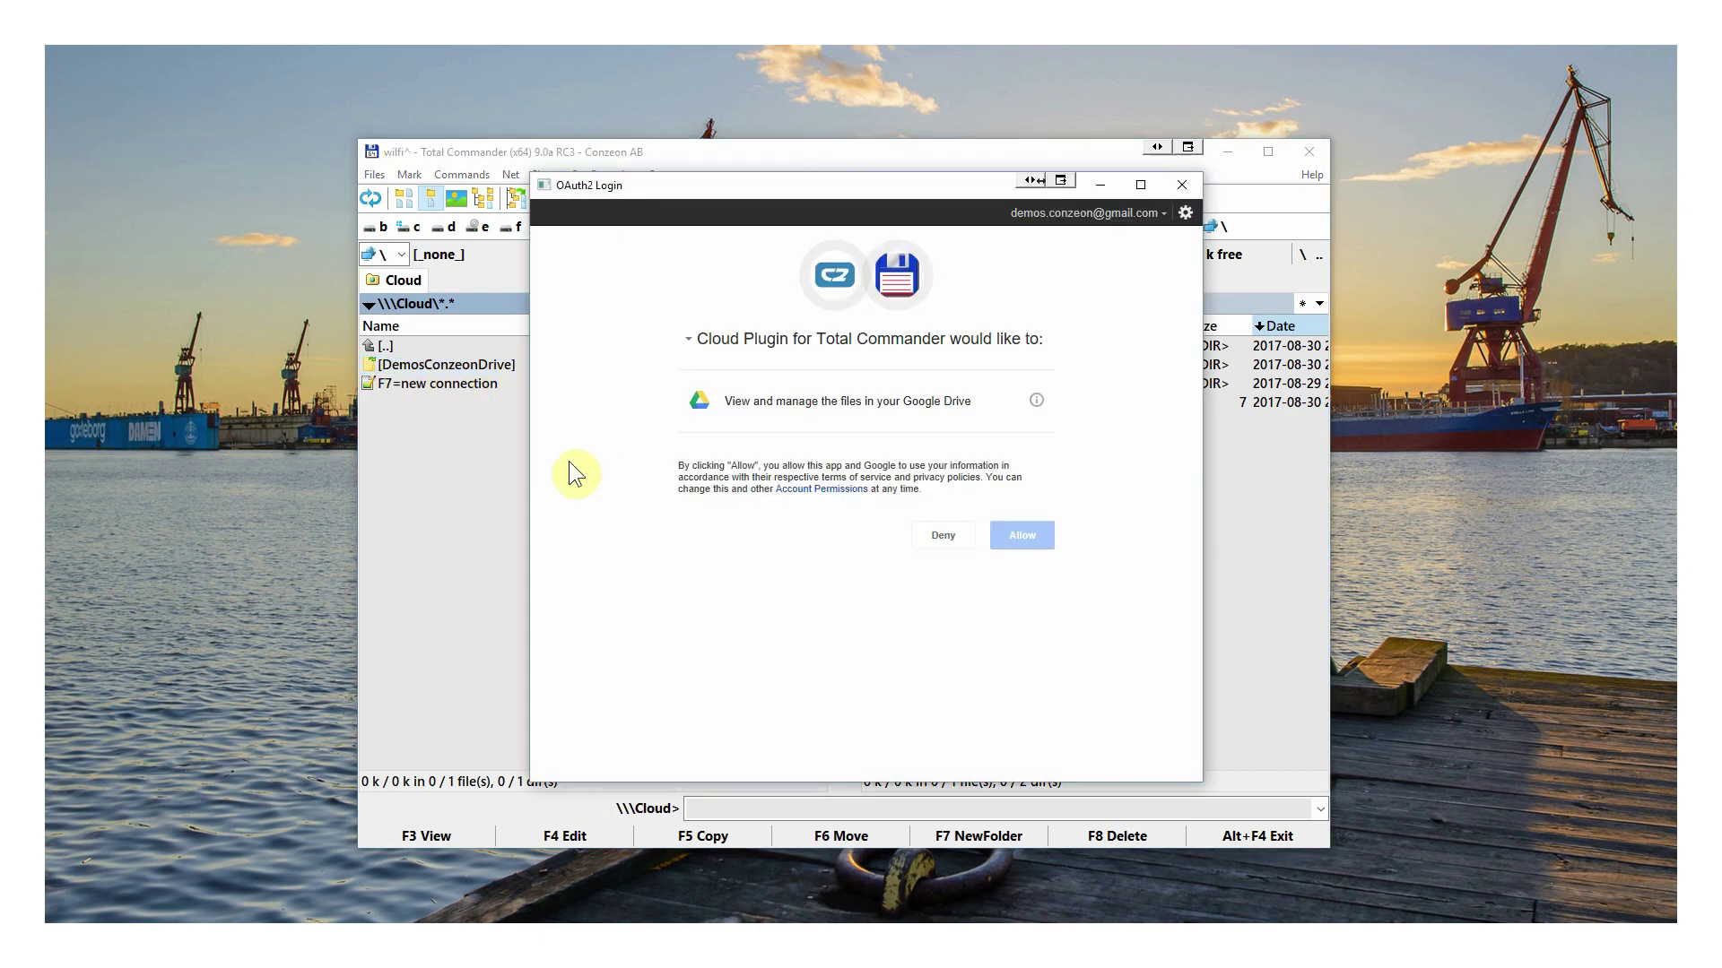
left_click_drag(722, 400, 968, 404)
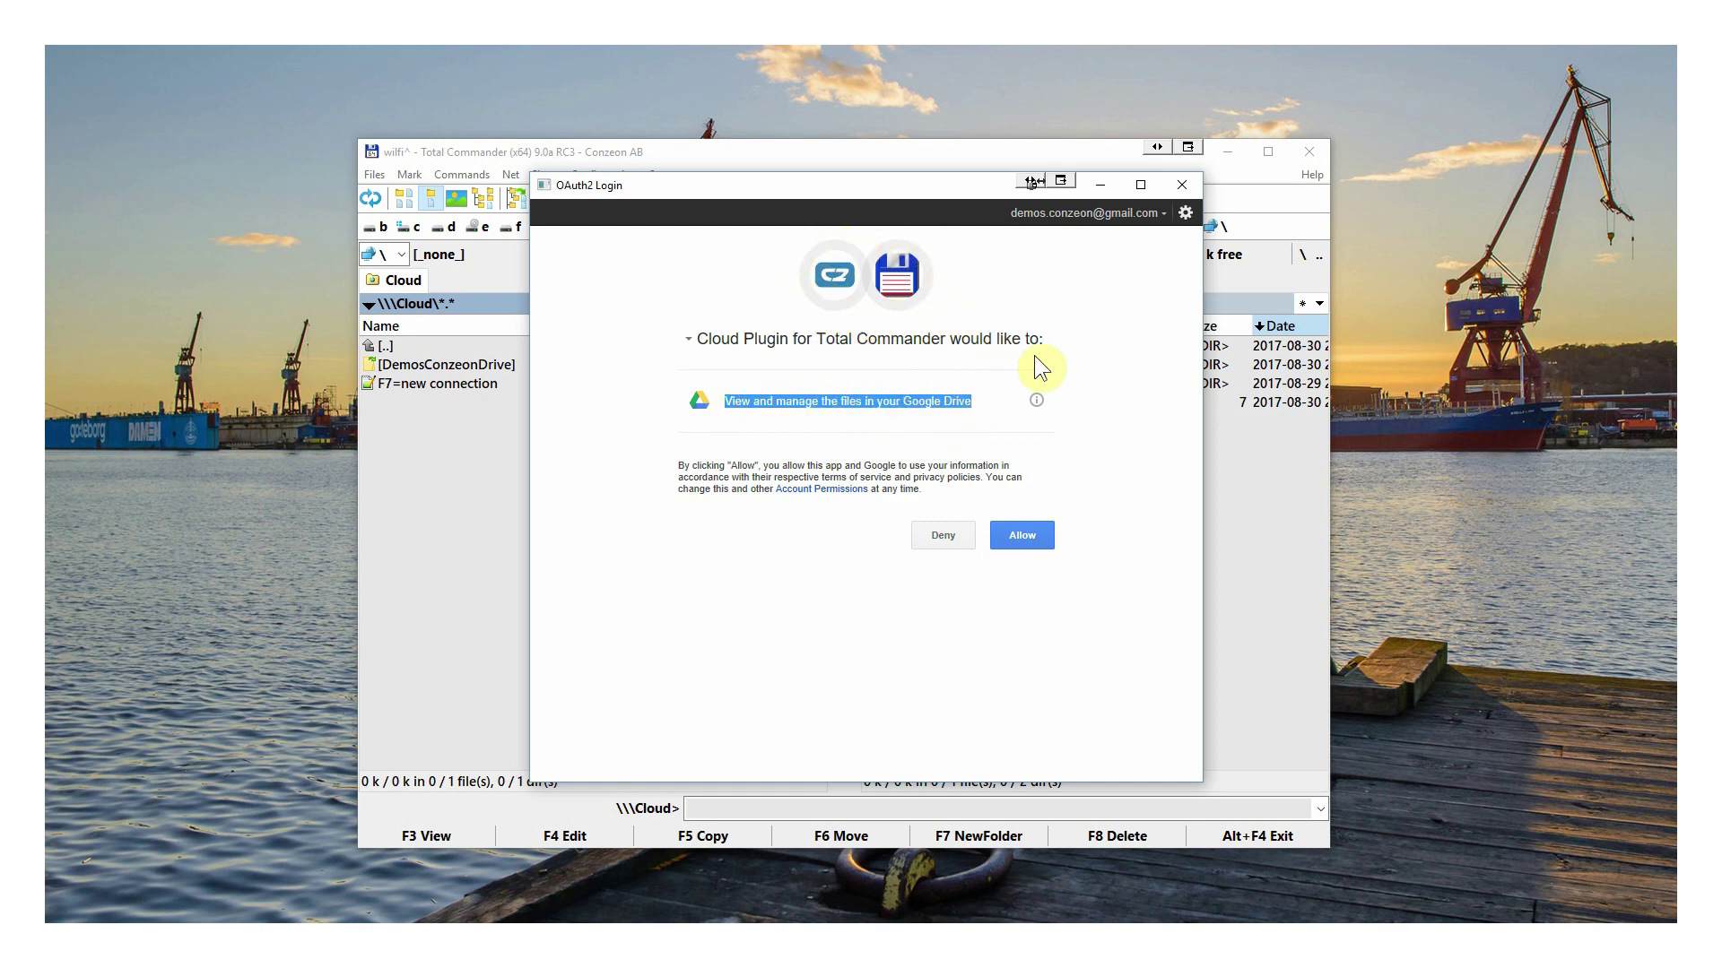
left_click(1033, 547)
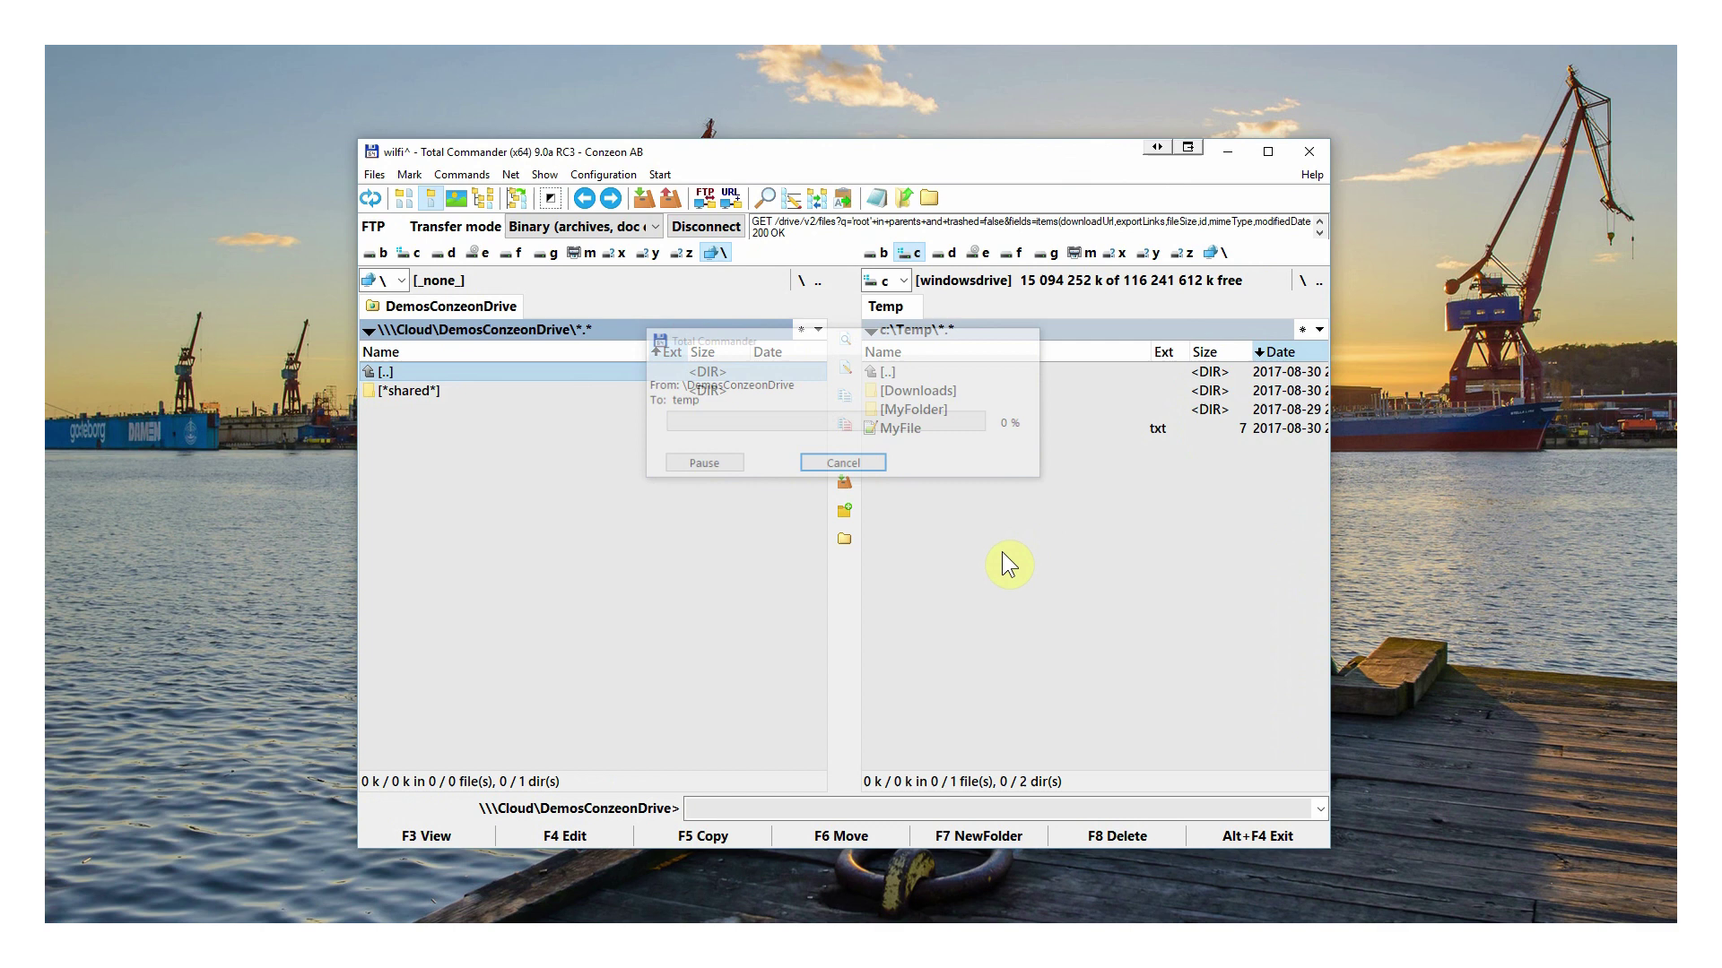
Step: Upload the local MyFolder from C:\Temp into the DemosConzeonDrive connection
left_click(405, 400)
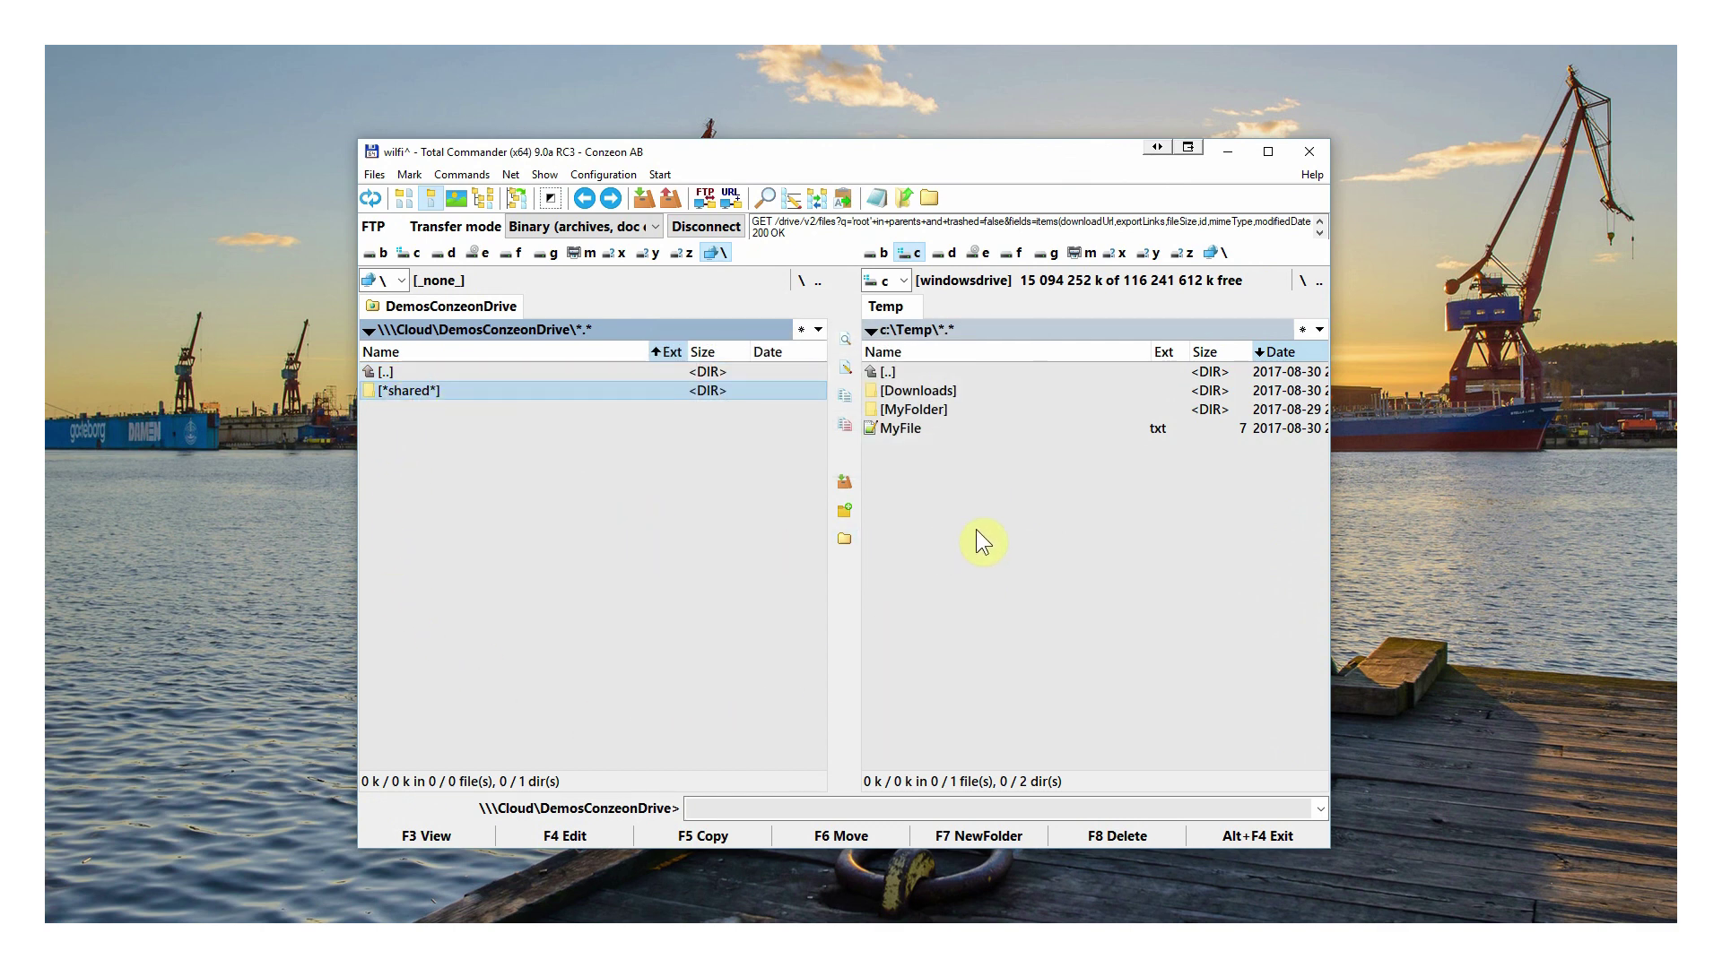
double_click(921, 405)
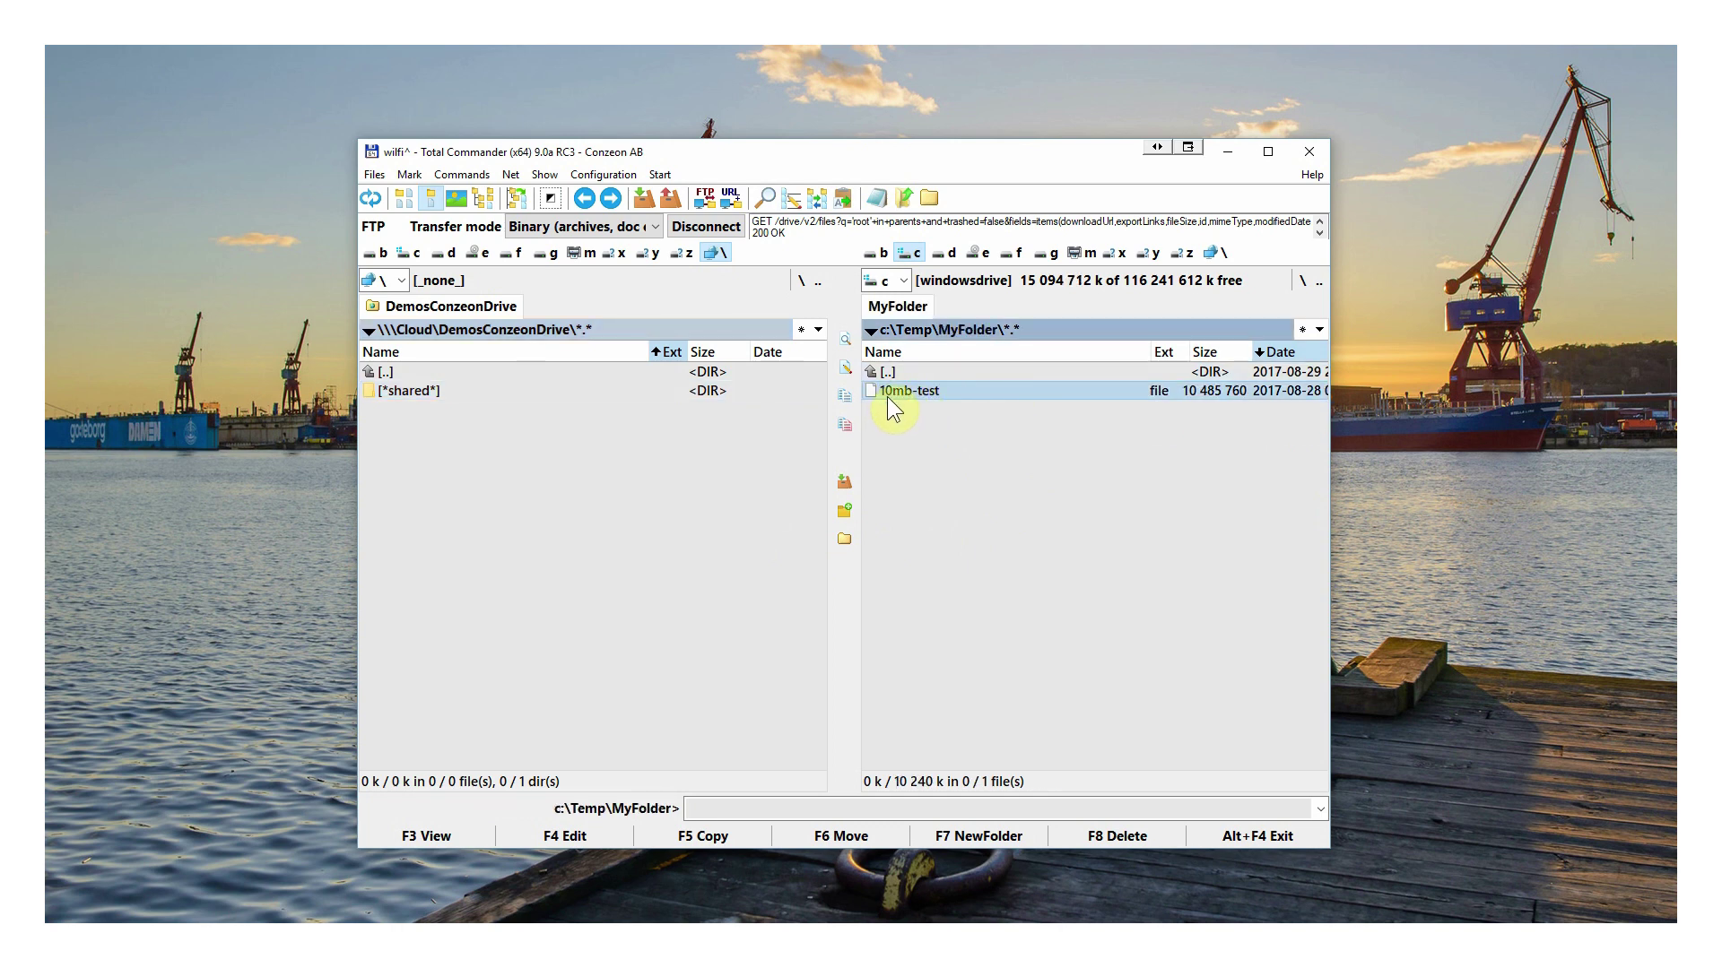
left_click(1190, 399)
double_click(900, 366)
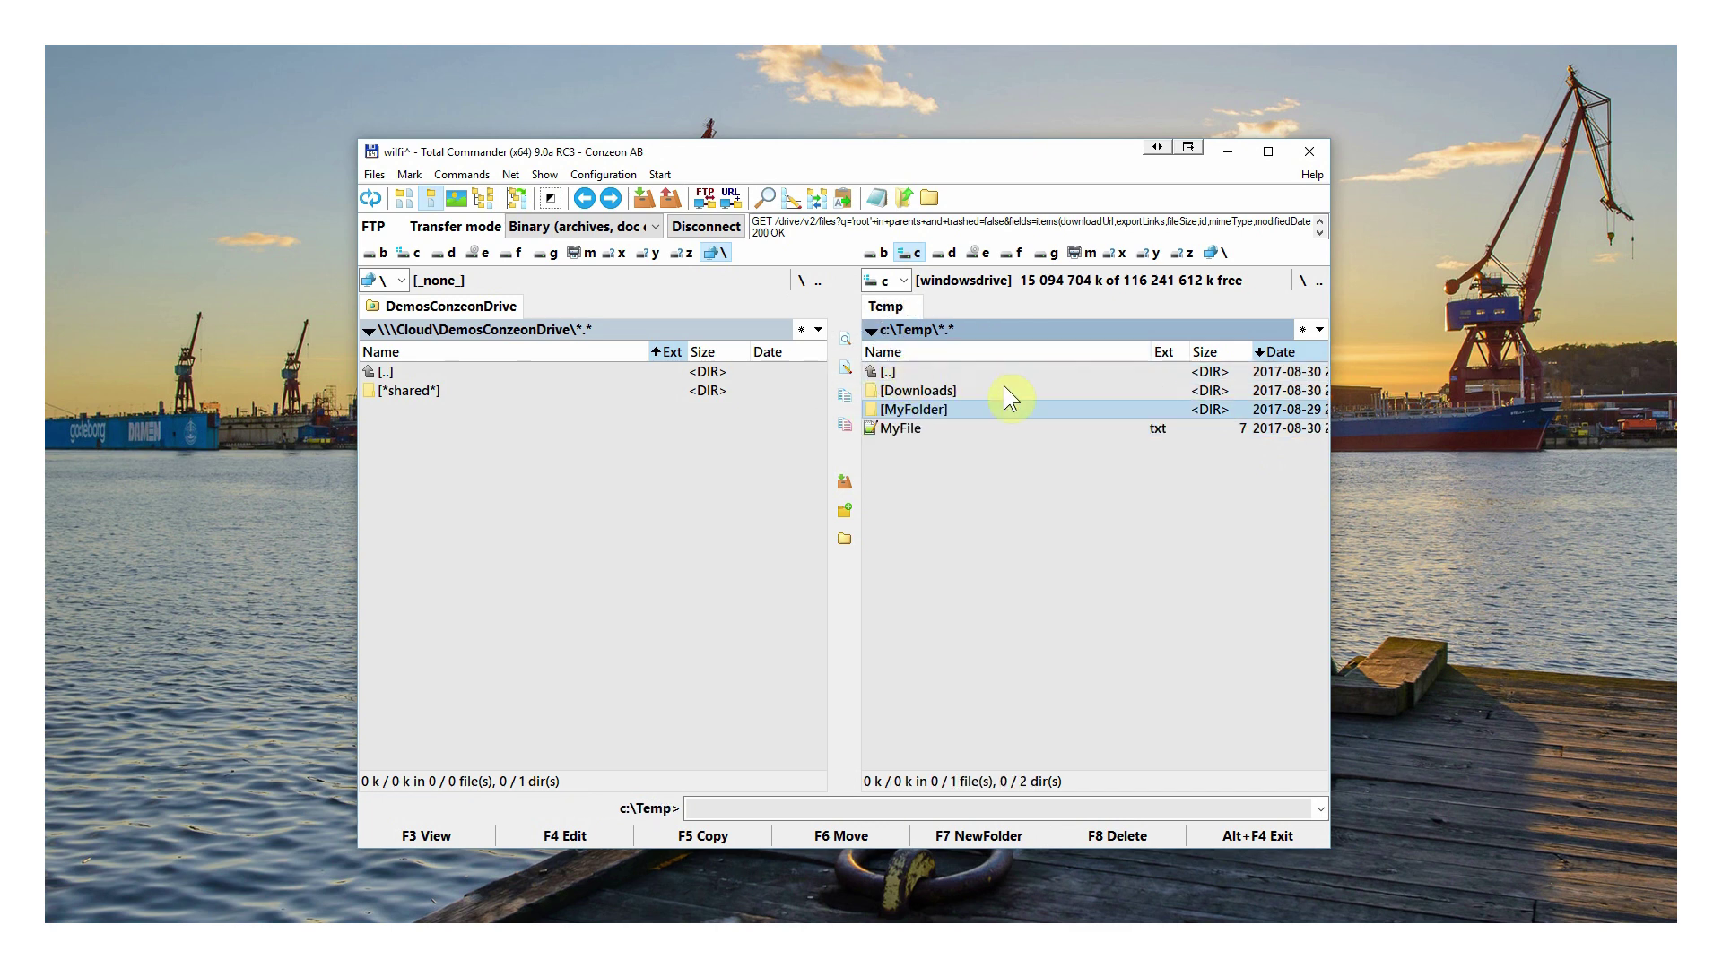
mouse_move(983, 411)
left_mouse_down()
mouse_move(828, 653)
mouse_move(683, 650)
left_mouse_up()
left_click_drag(544, 555, 544, 556)
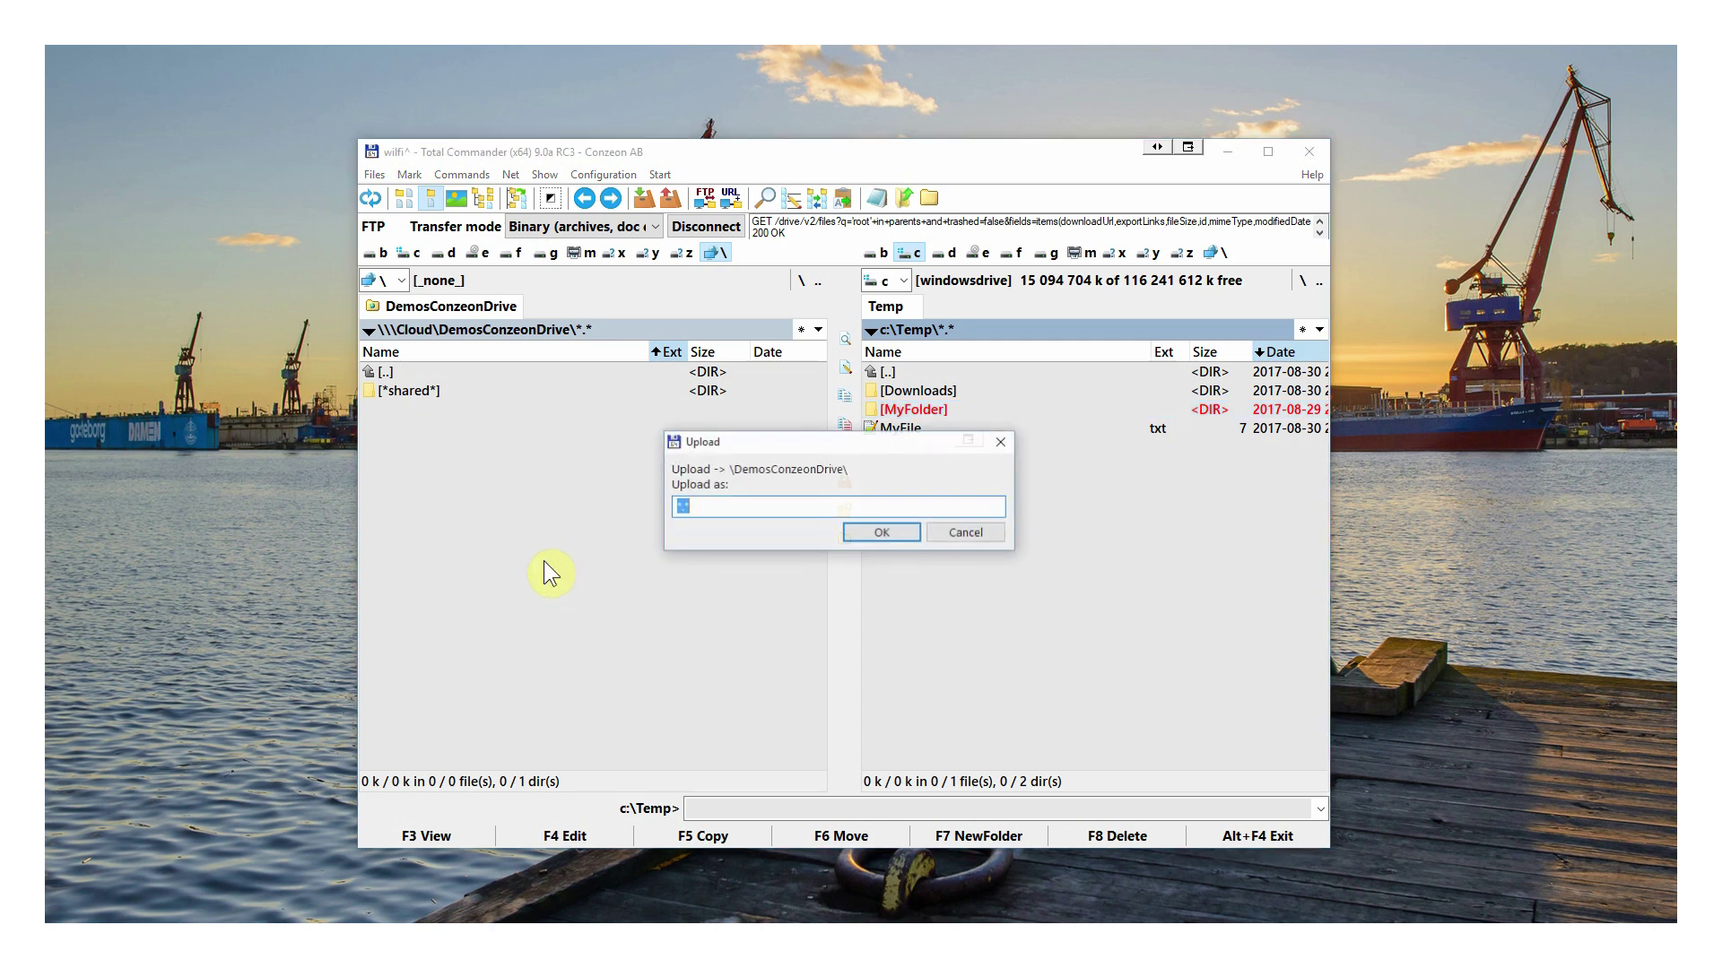
left_click(850, 531)
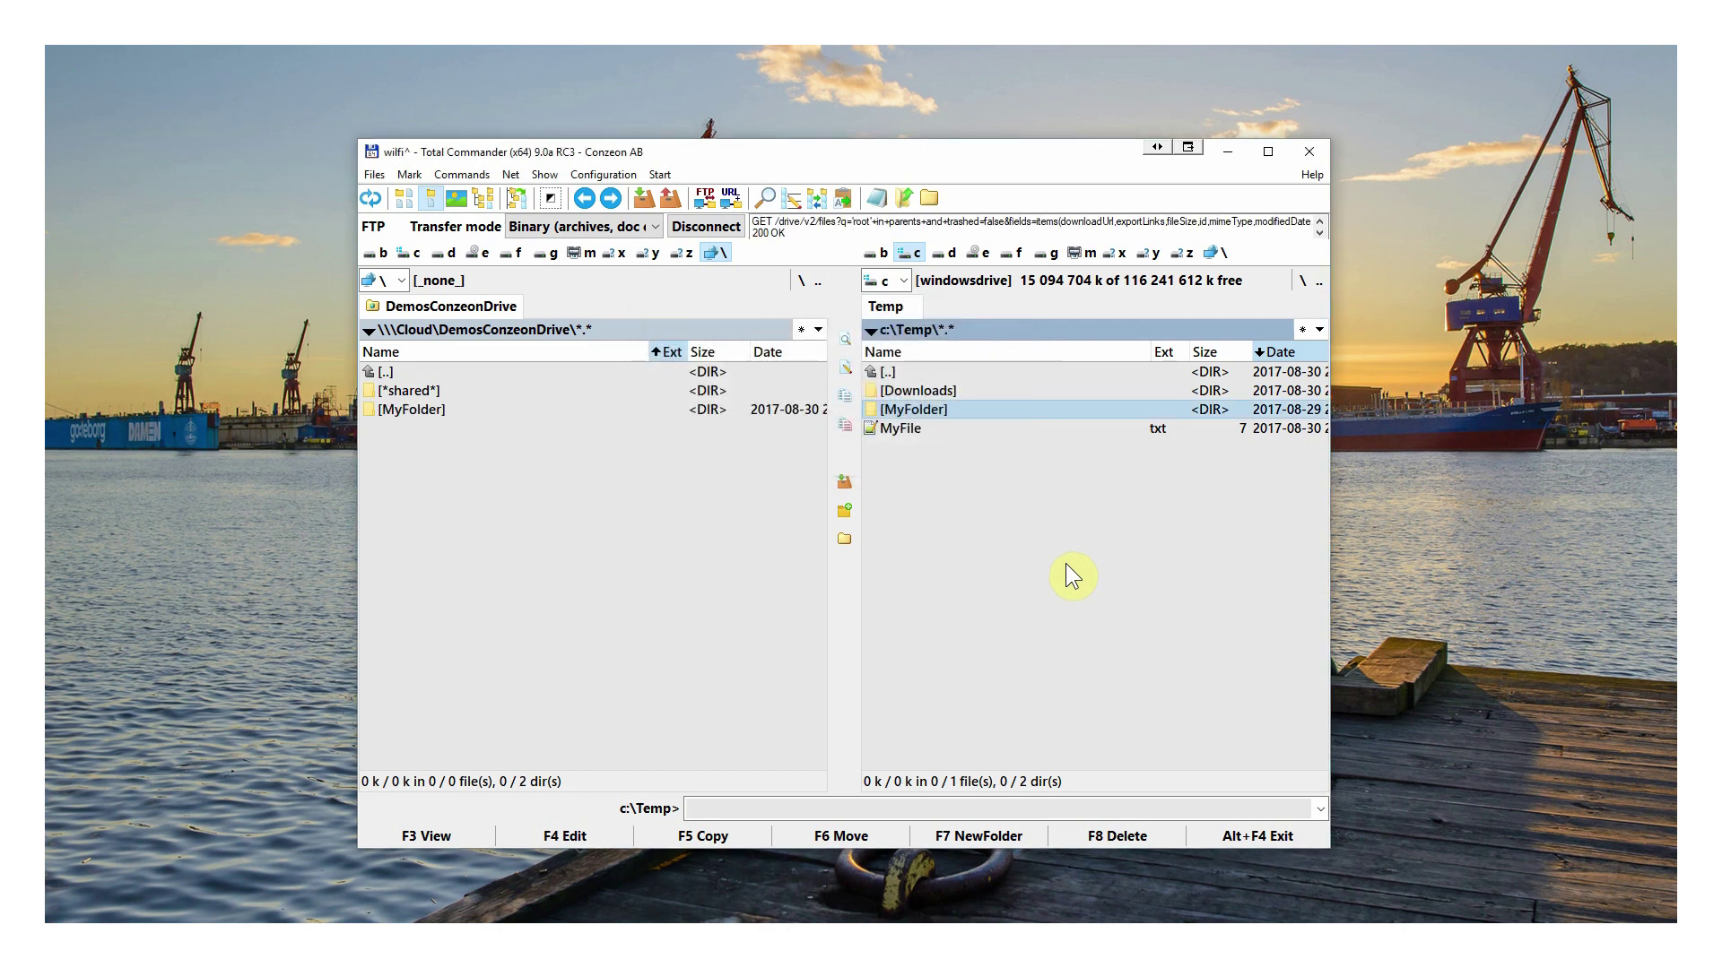
Step: Upload MyFile.txt from C:\Temp into MyFolder on the cloud drive and select it
double_click(401, 412)
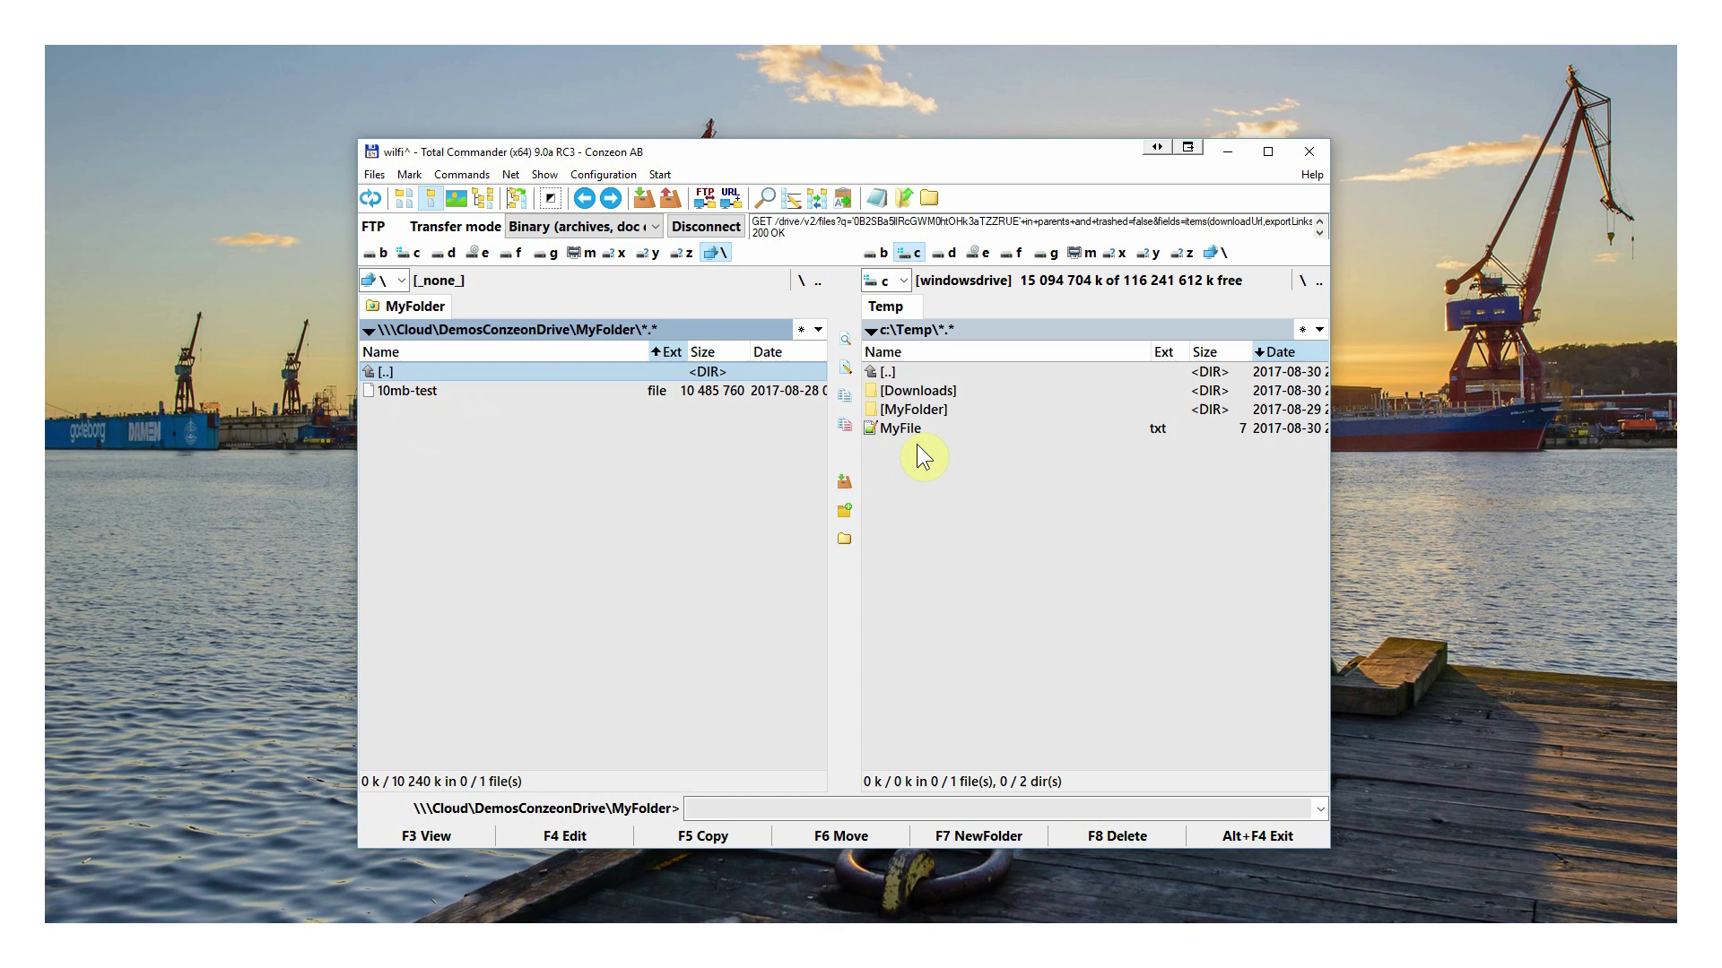
left_click_drag(912, 423, 731, 526)
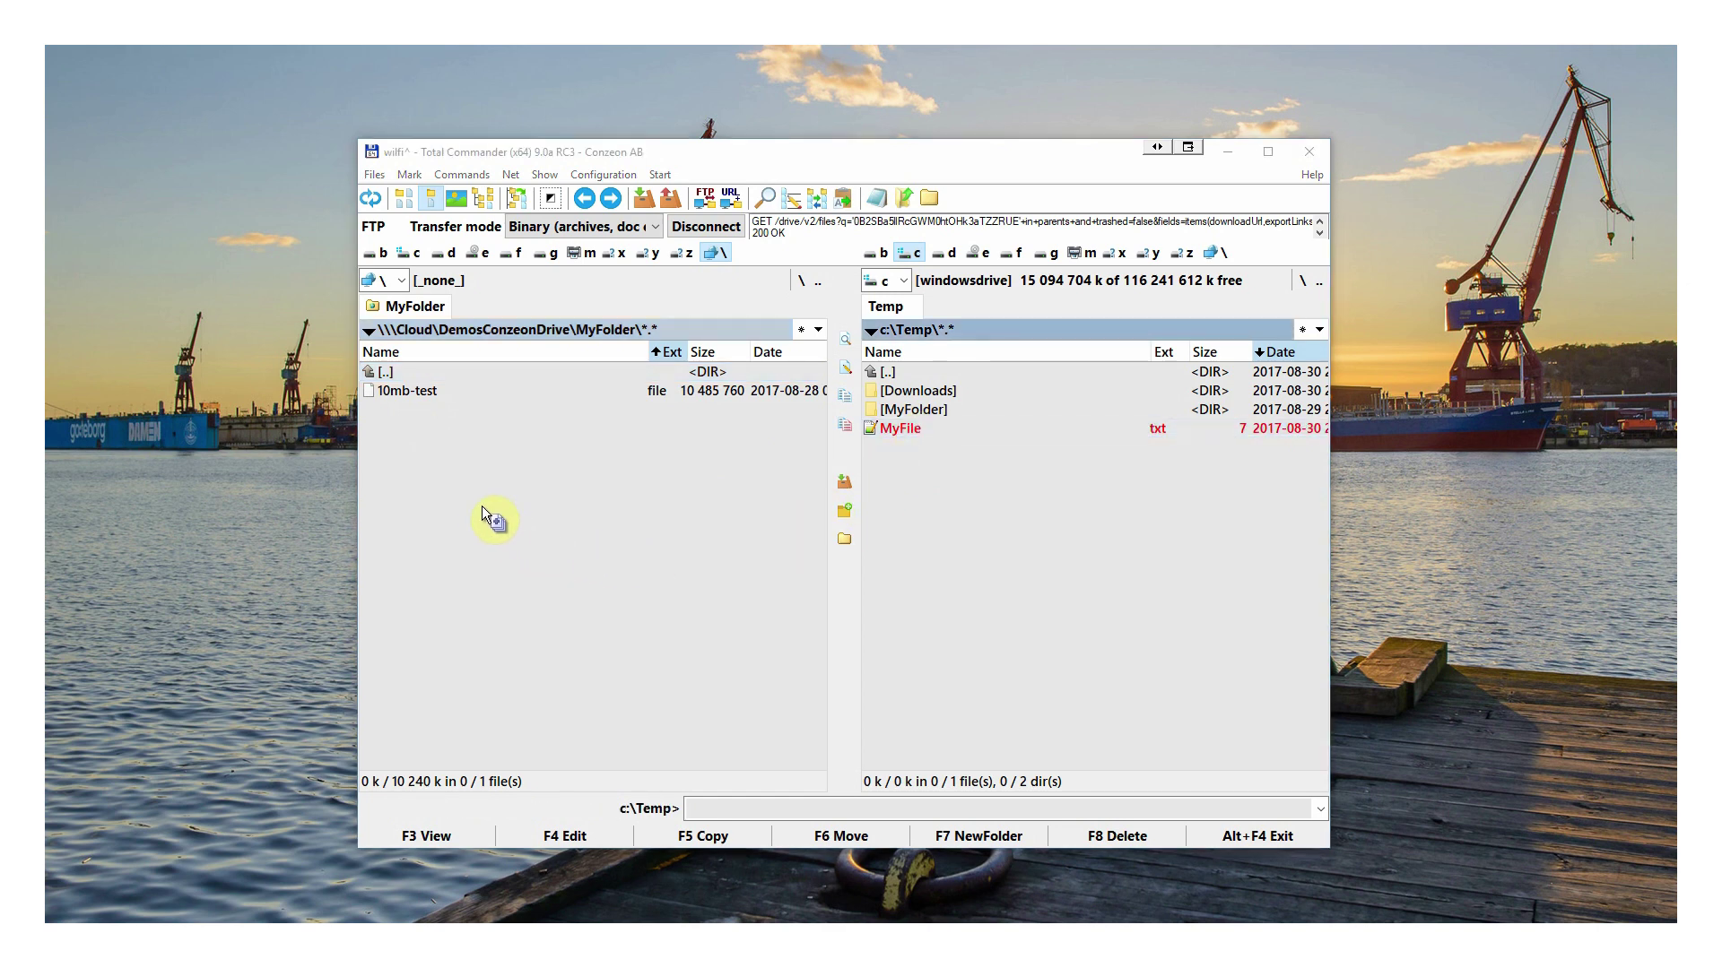
left_click_drag(500, 521, 481, 506)
left_click(861, 534)
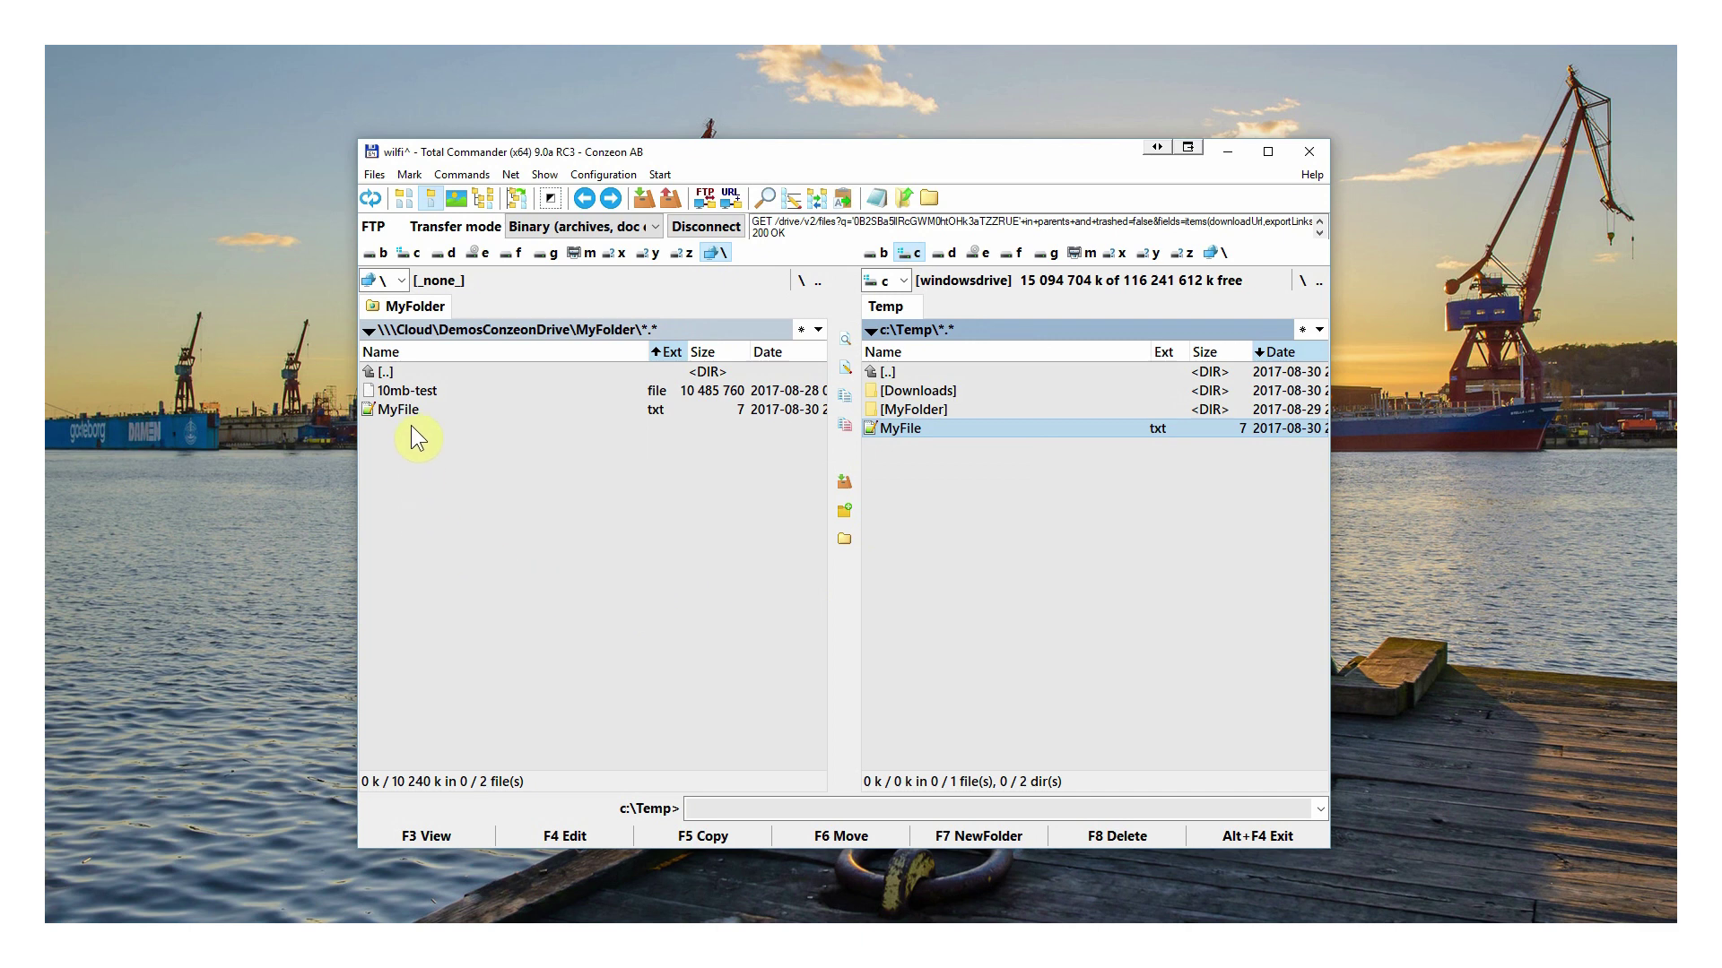
left_click(403, 408)
left_click(535, 416)
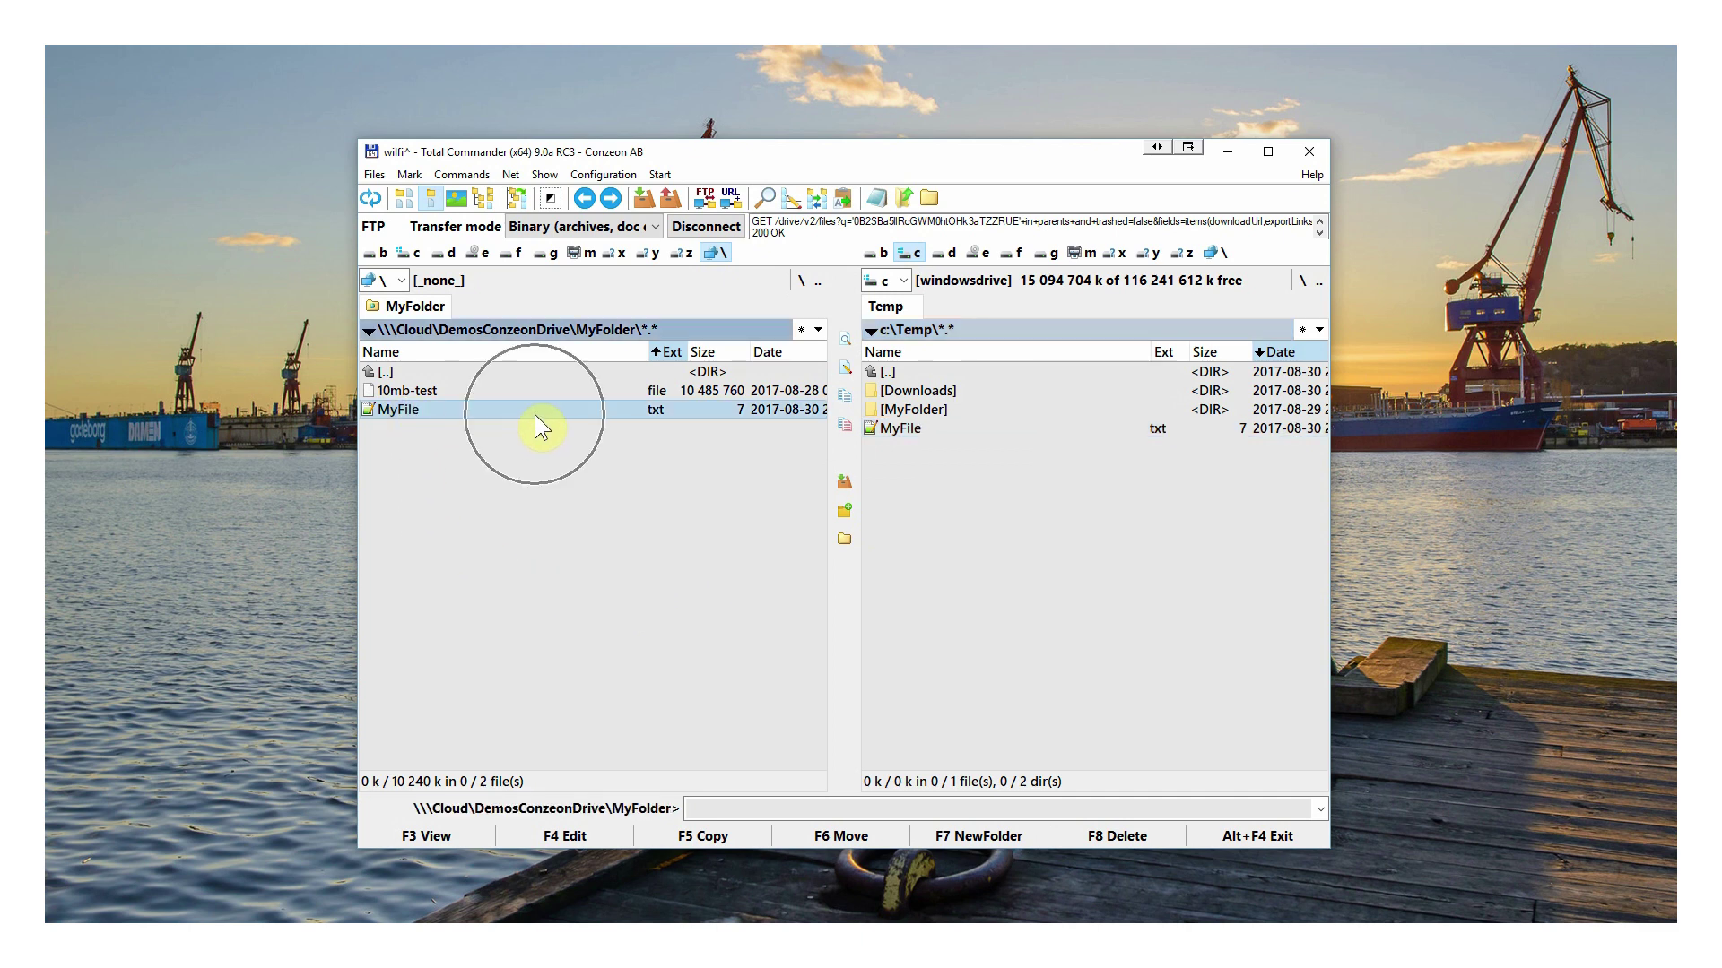
Step: Edit the cloud MyFile in Notepad to read 'Testing 1234' and save it back to the cloud
right_click(478, 412)
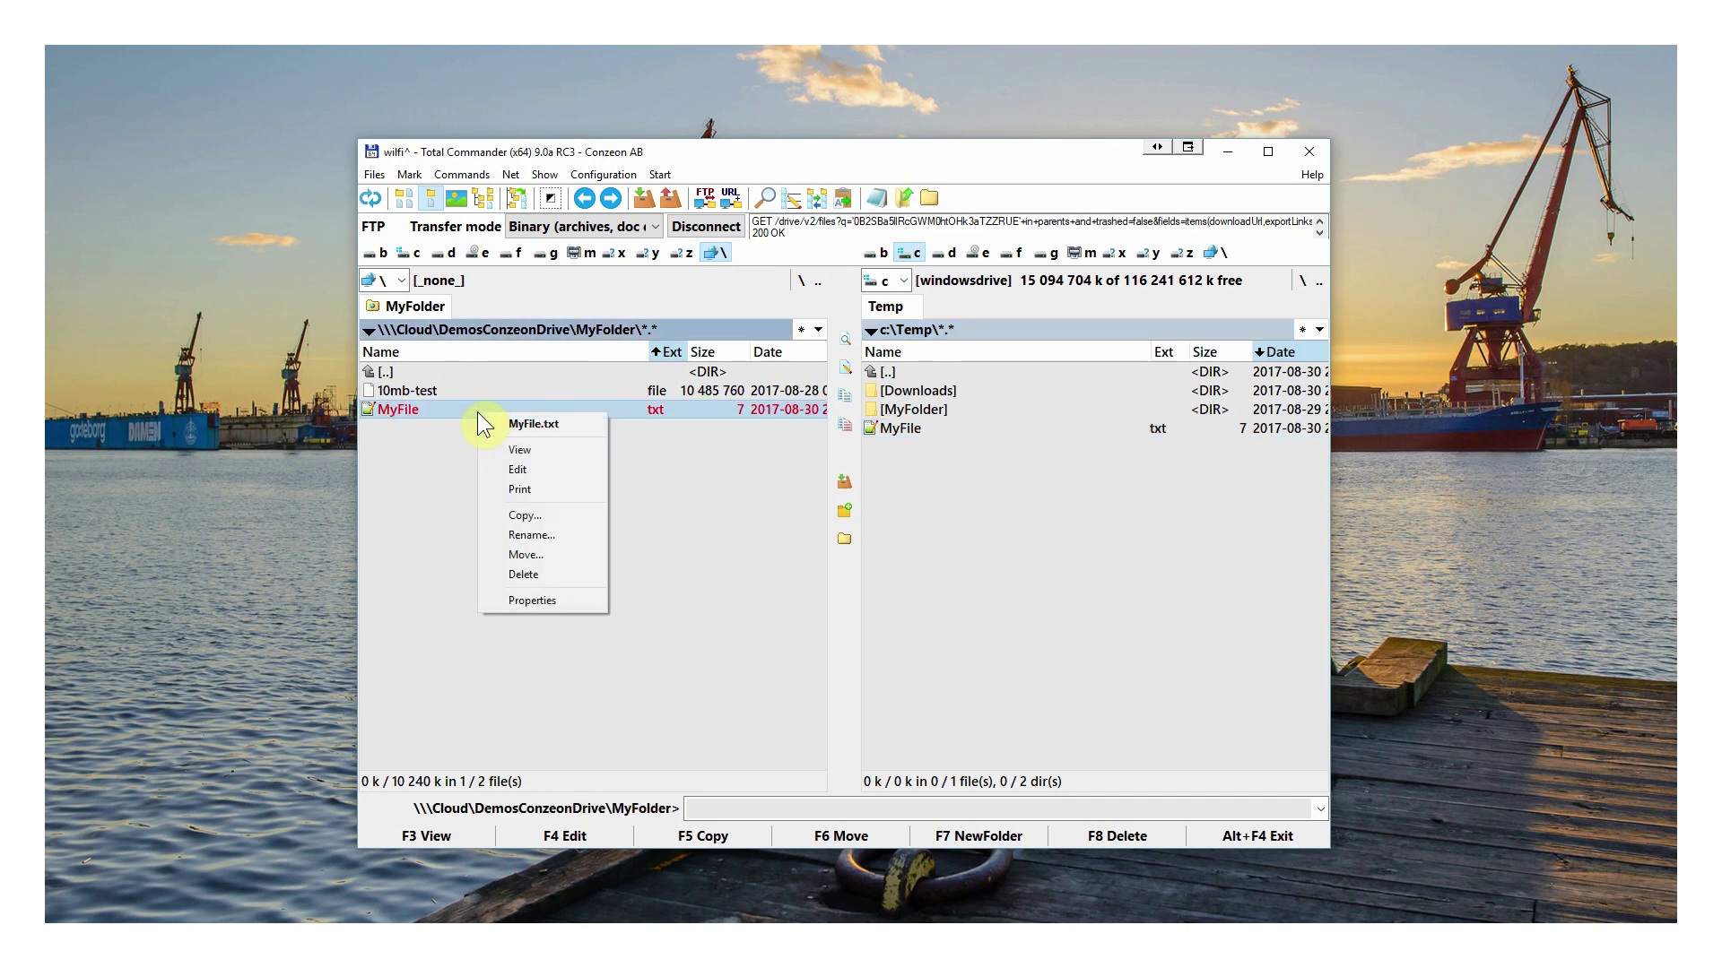
left_click(541, 465)
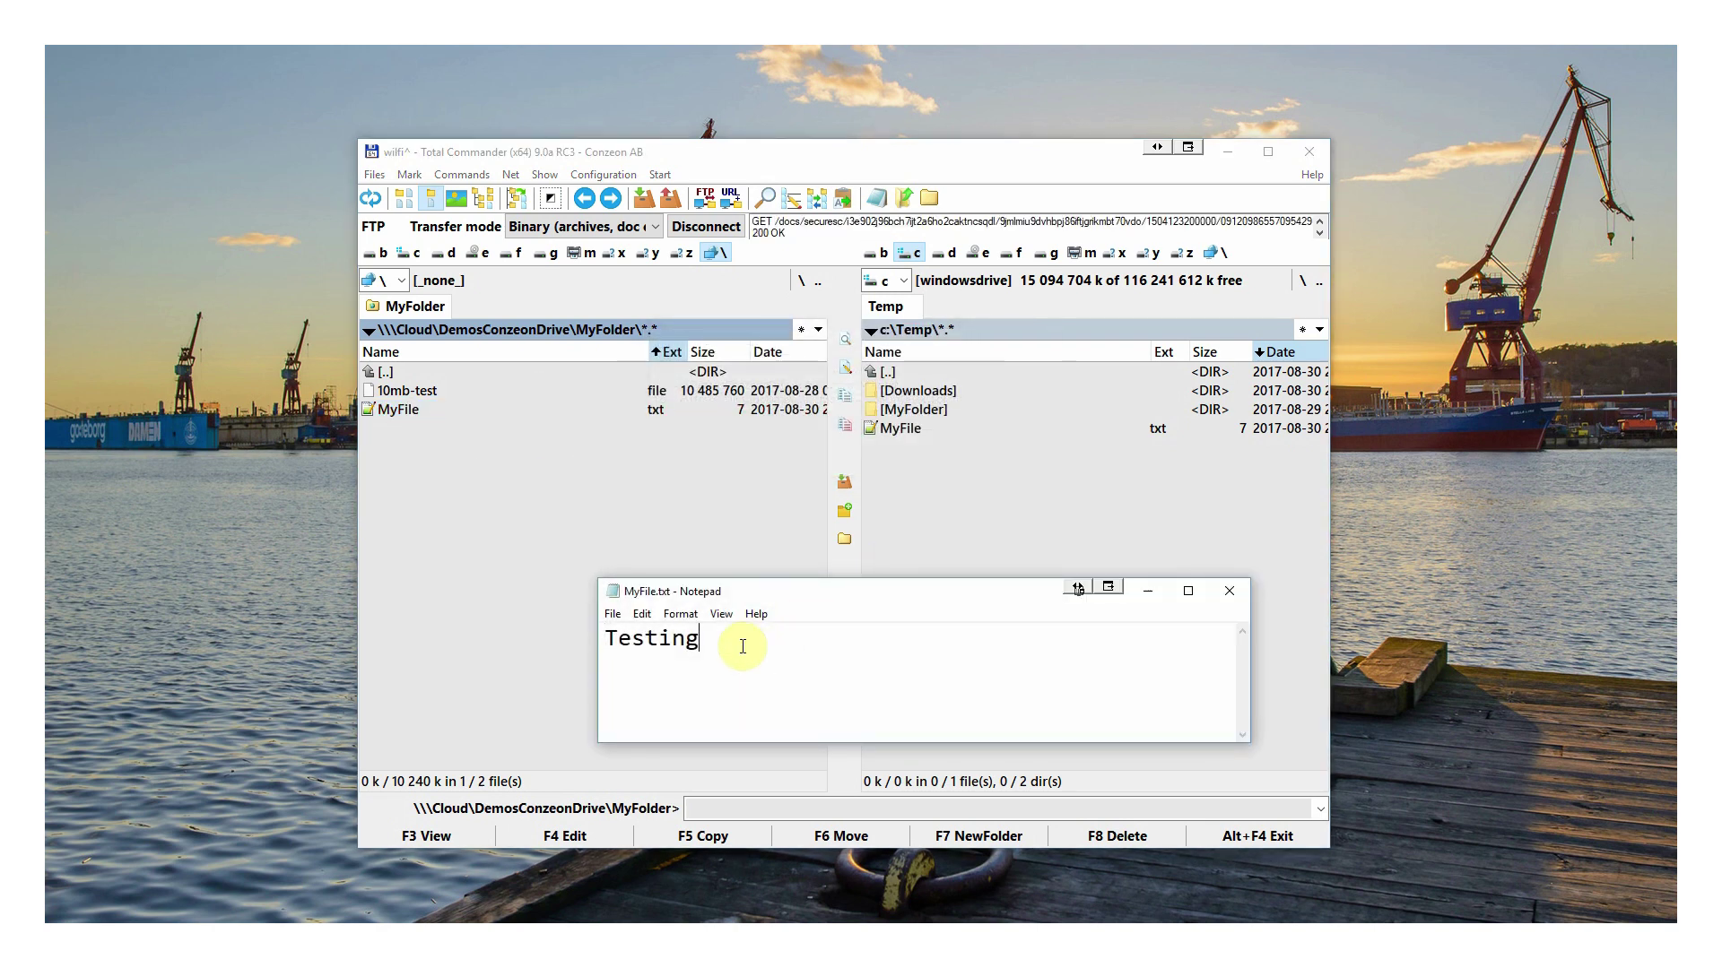
left_click(739, 642)
type("123")
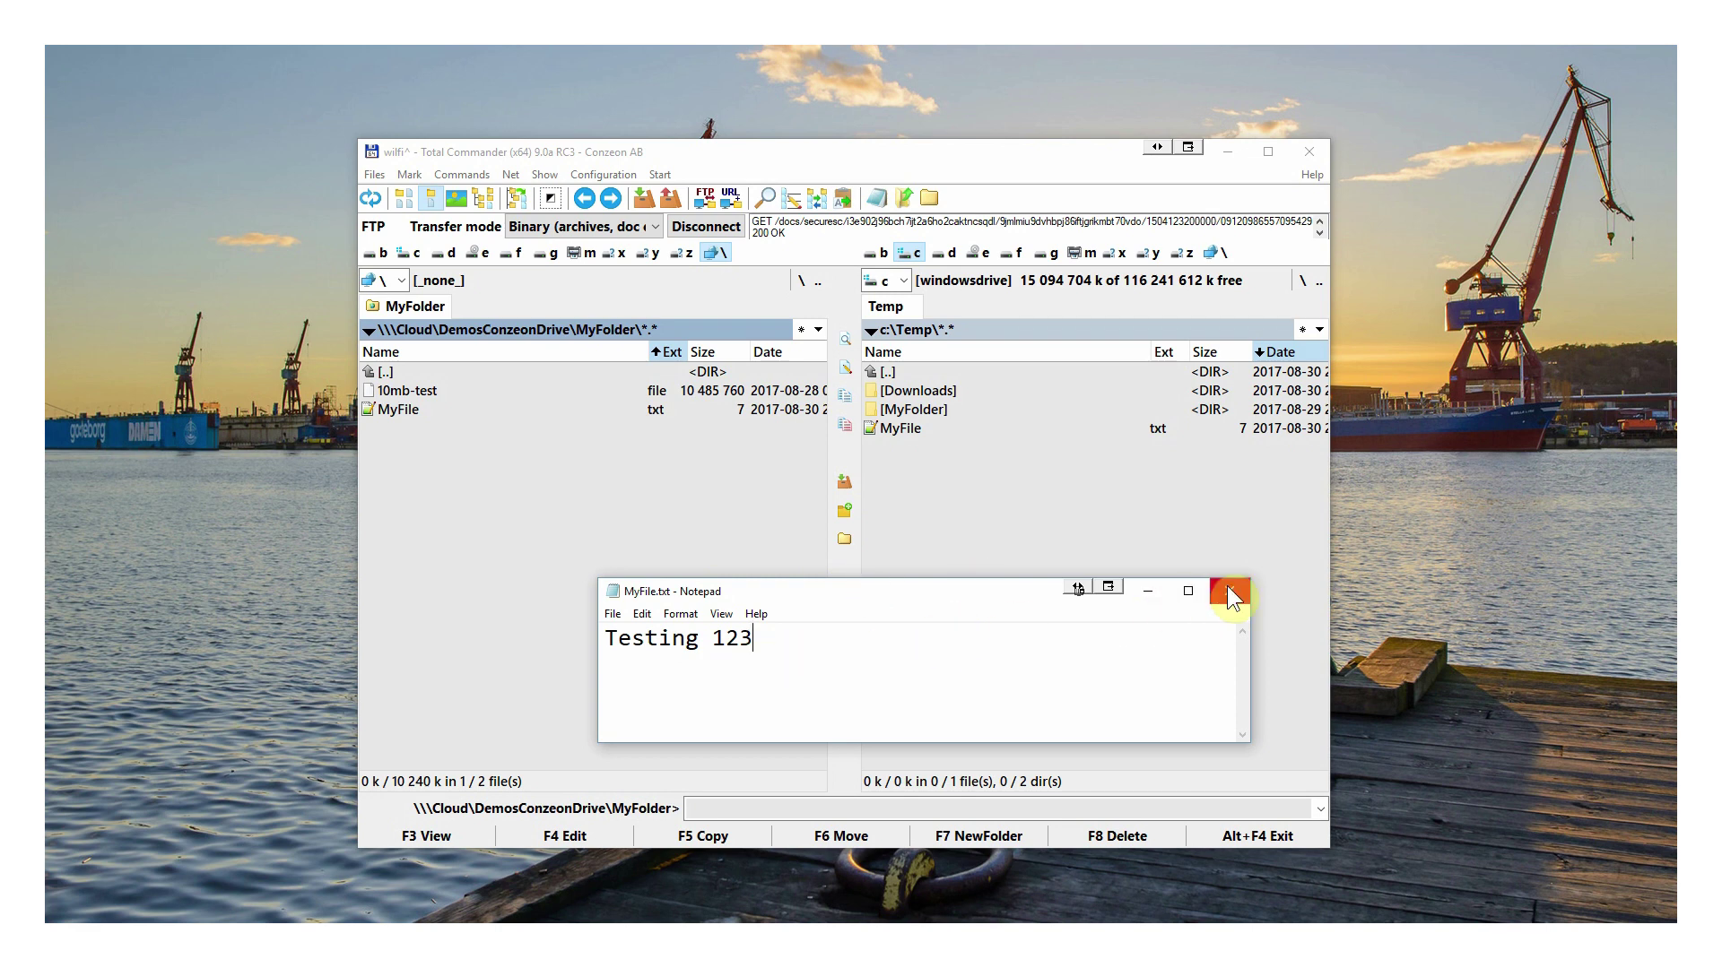
key("ctrl+s")
type("4")
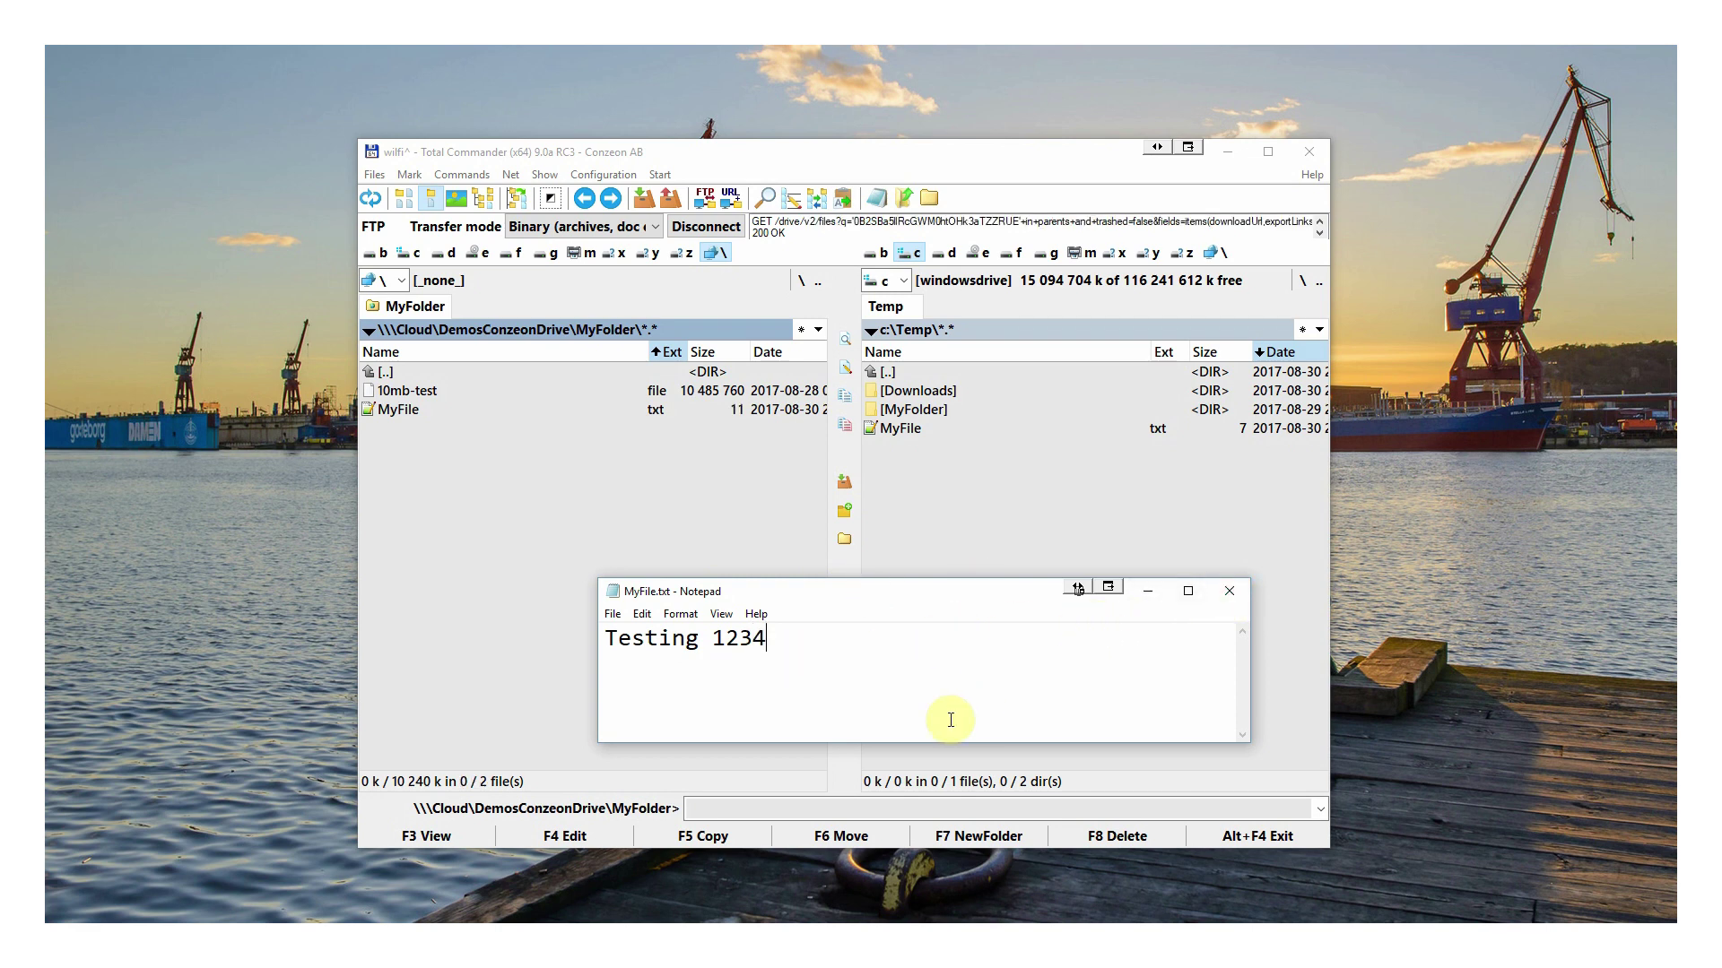
left_click(613, 614)
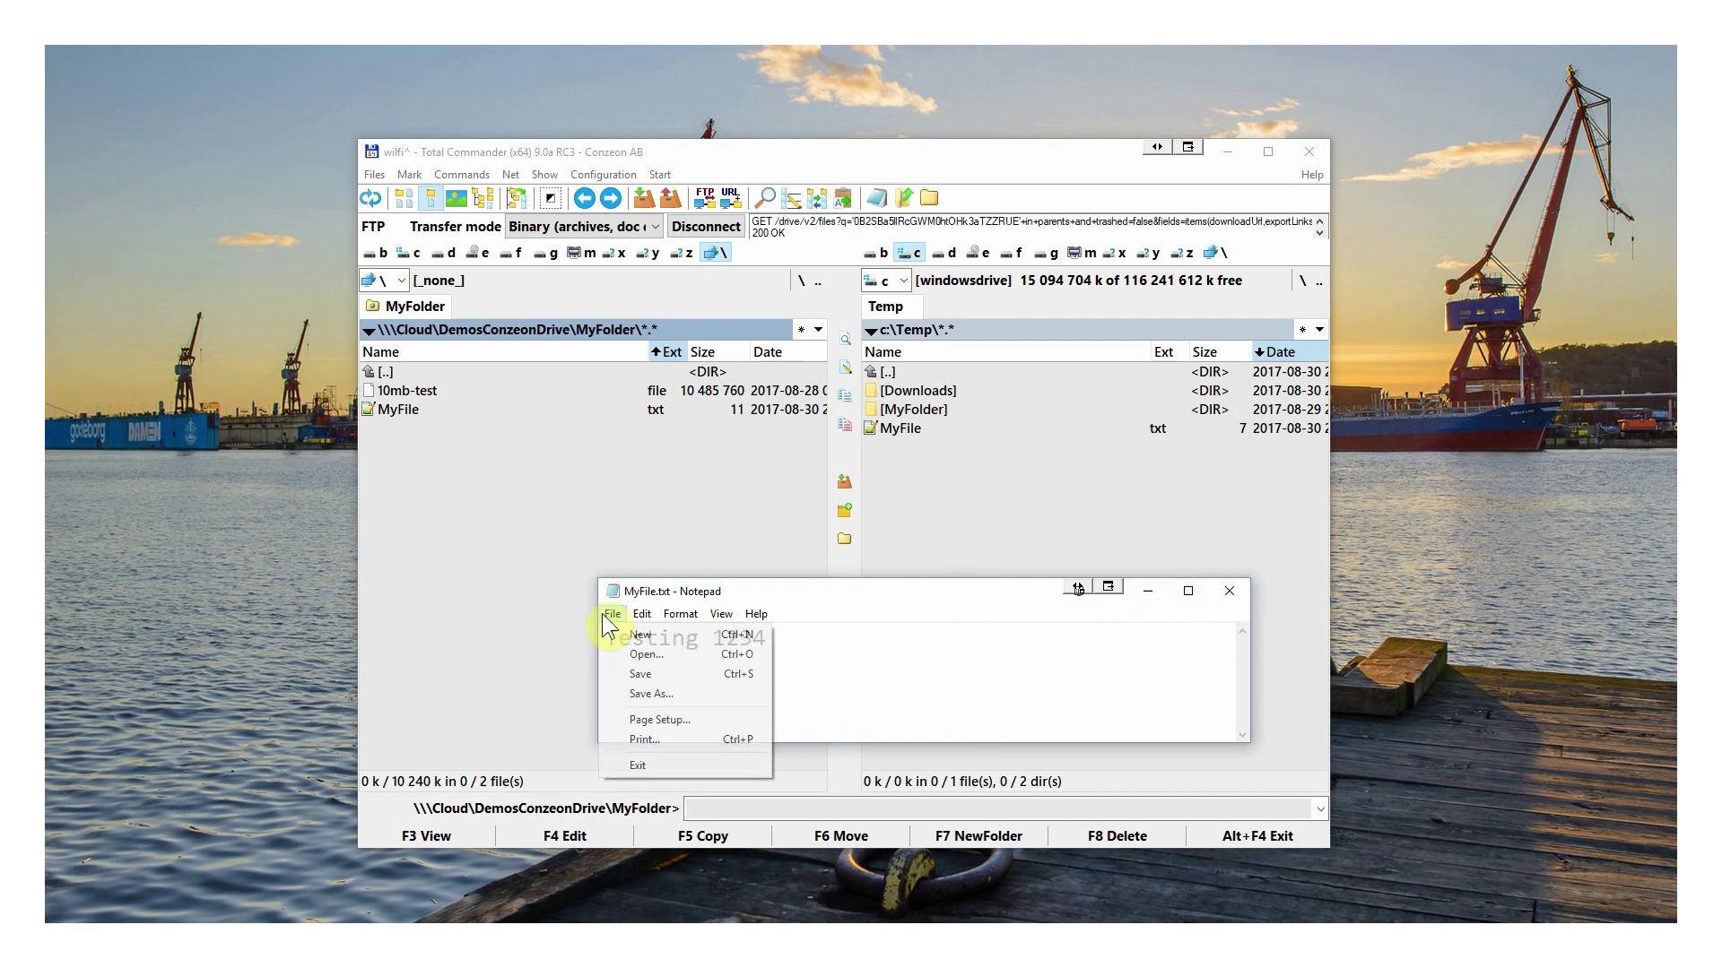
left_click(705, 676)
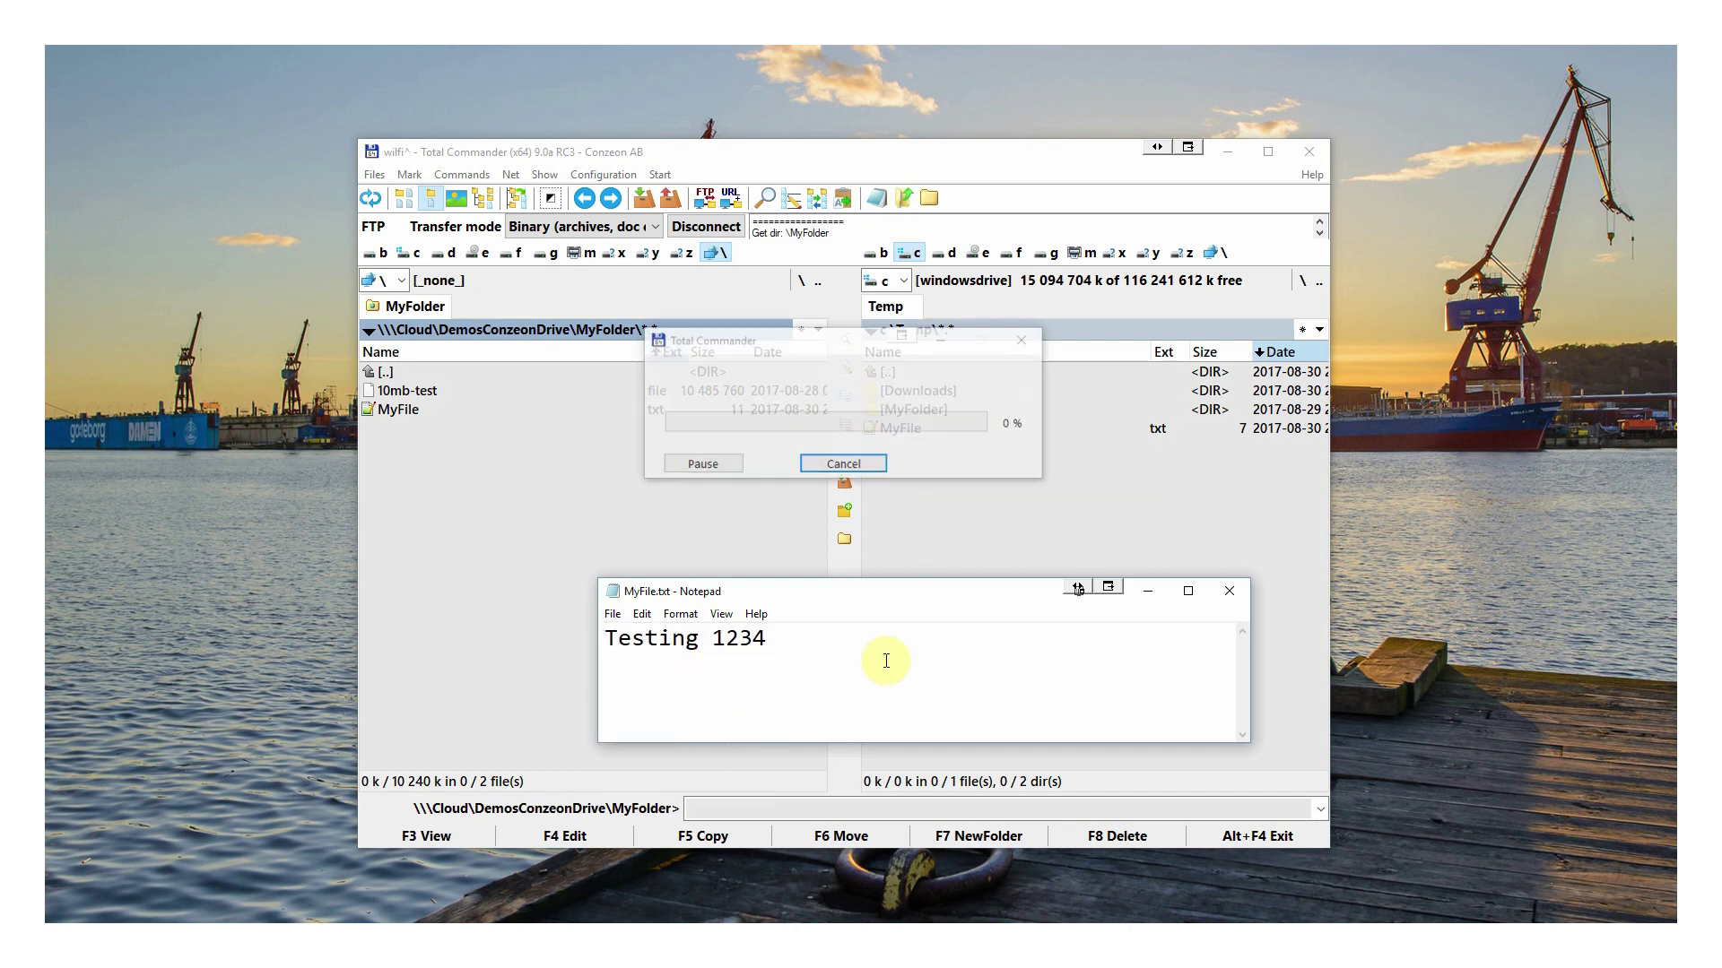
left_click(1231, 594)
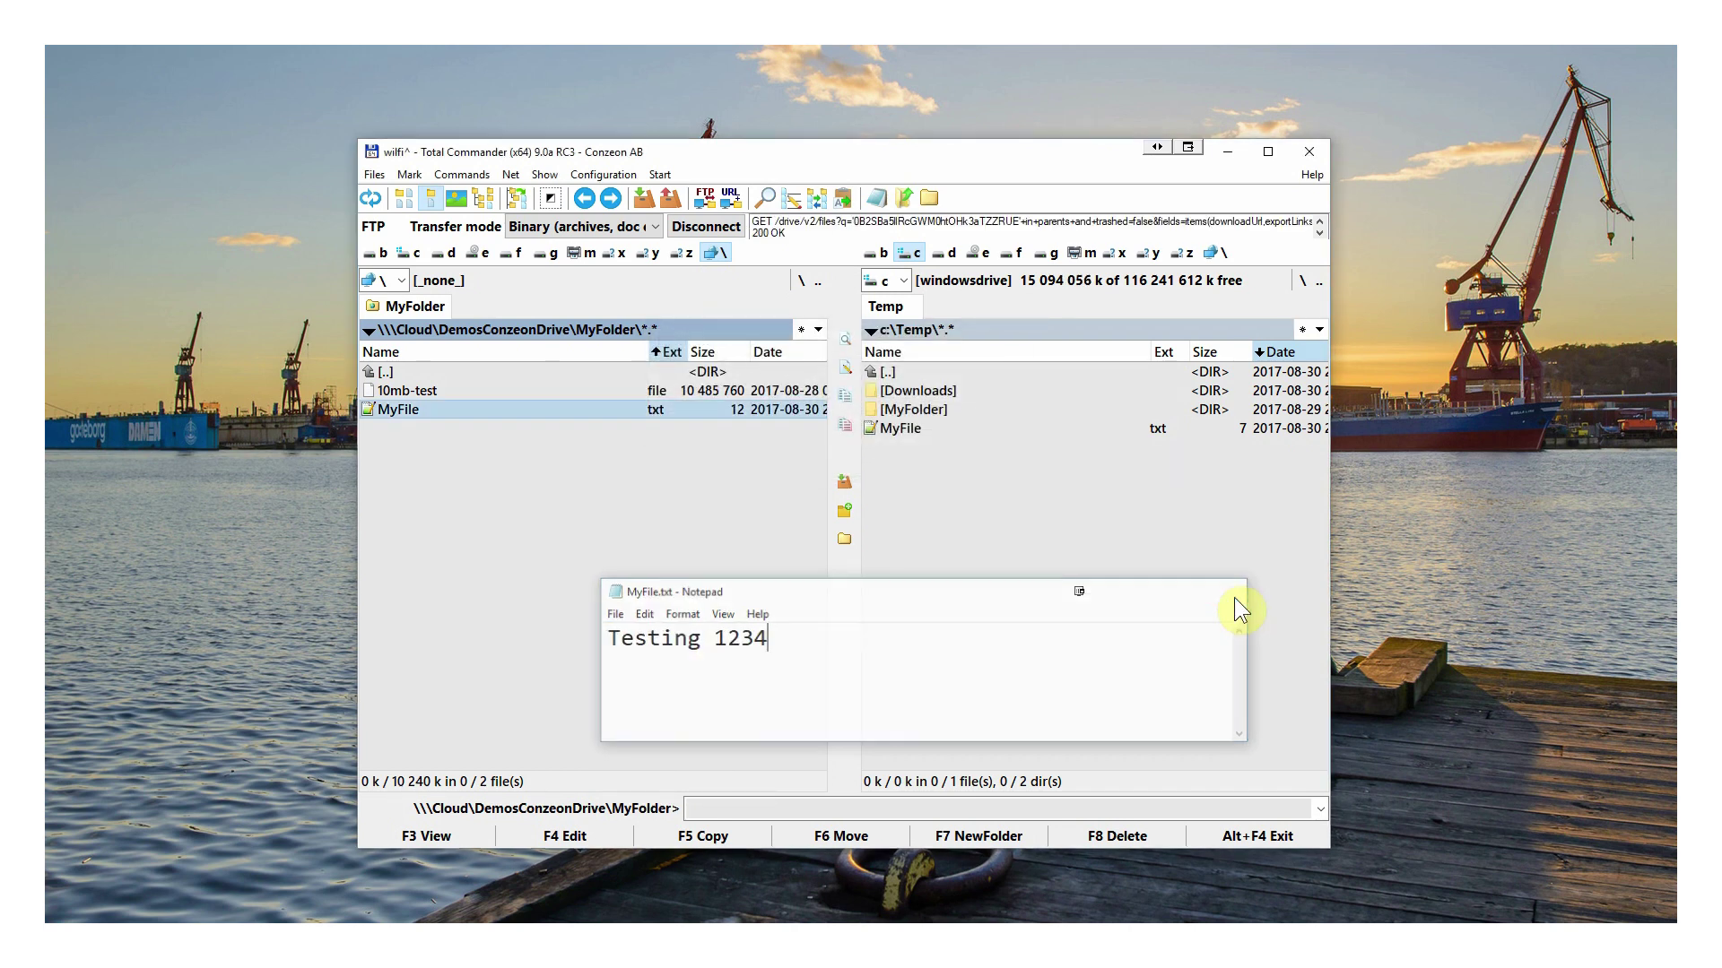
Step: Reopen the cloud MyFile to confirm it contains 'Testing 1234', then close it
right_click(463, 416)
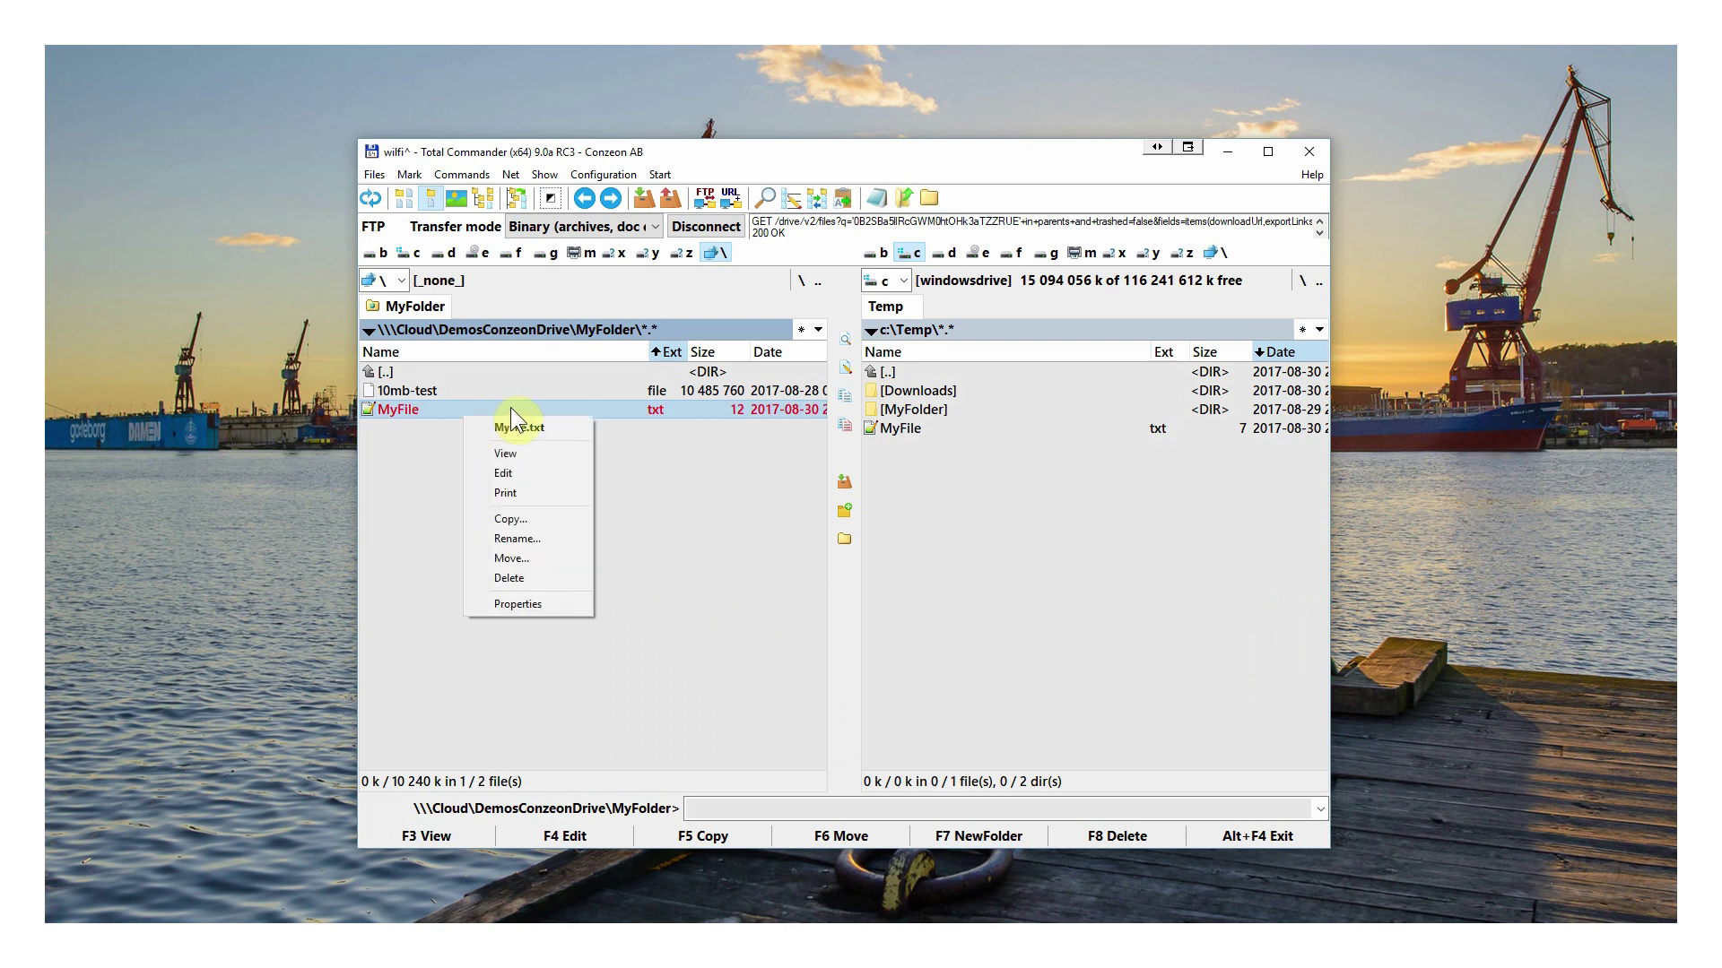
left_click(530, 467)
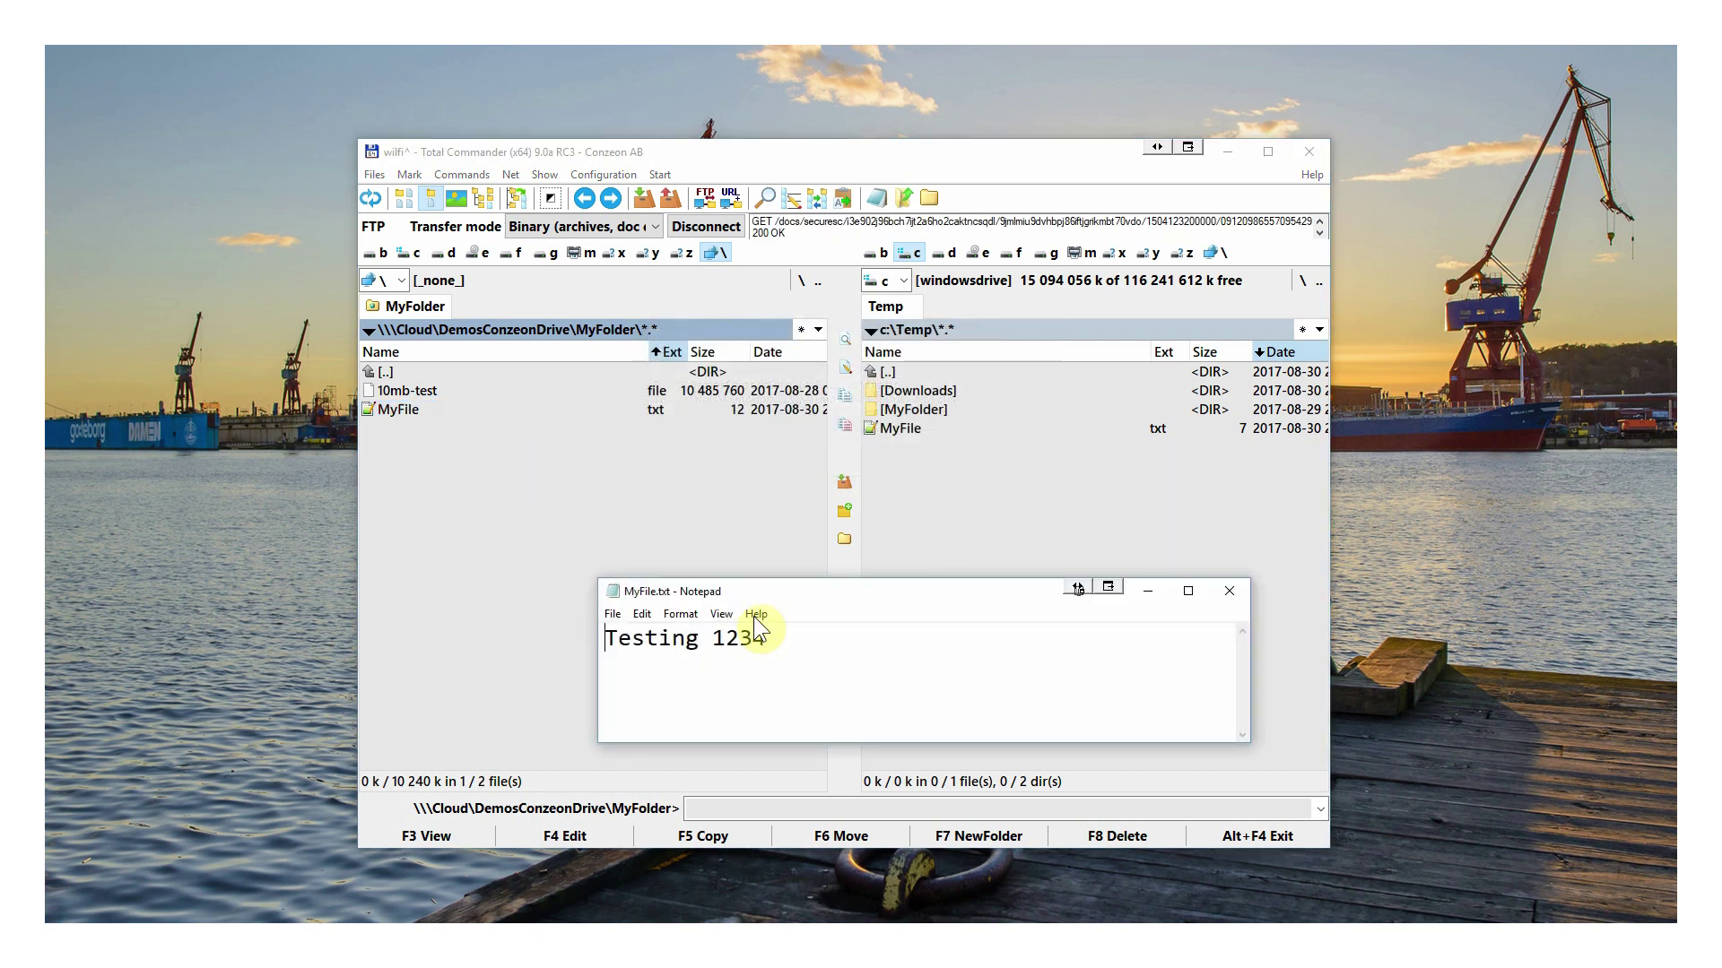
left_click_drag(767, 638, 601, 638)
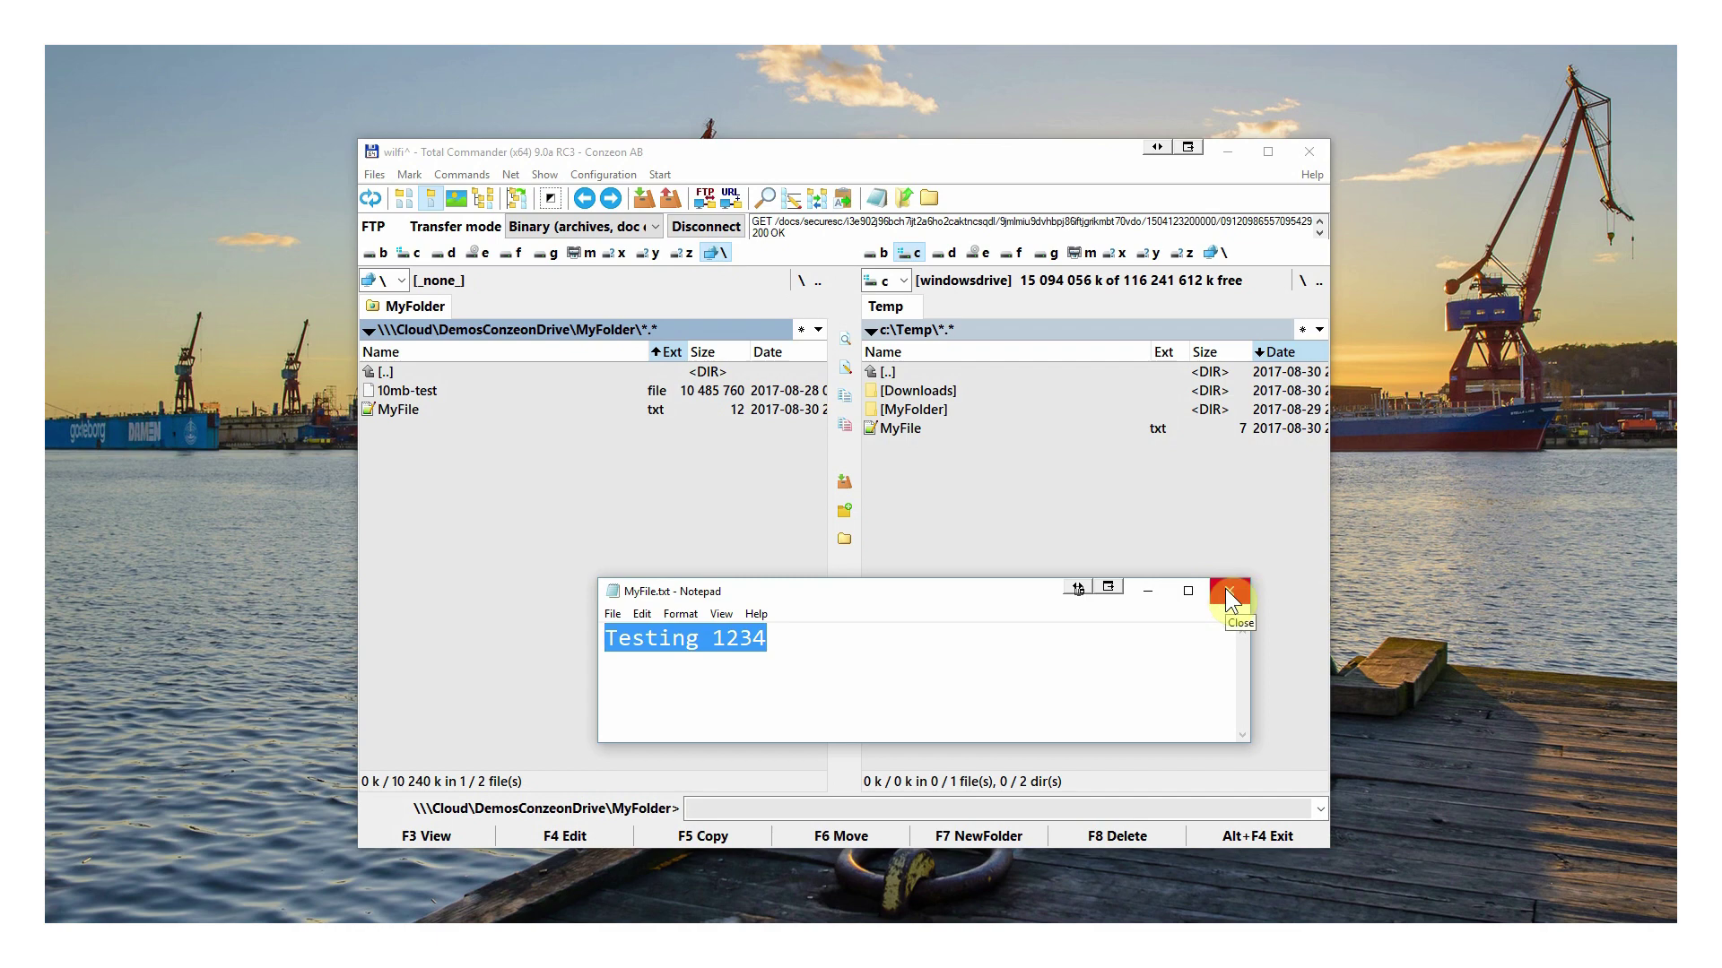
left_click(1226, 588)
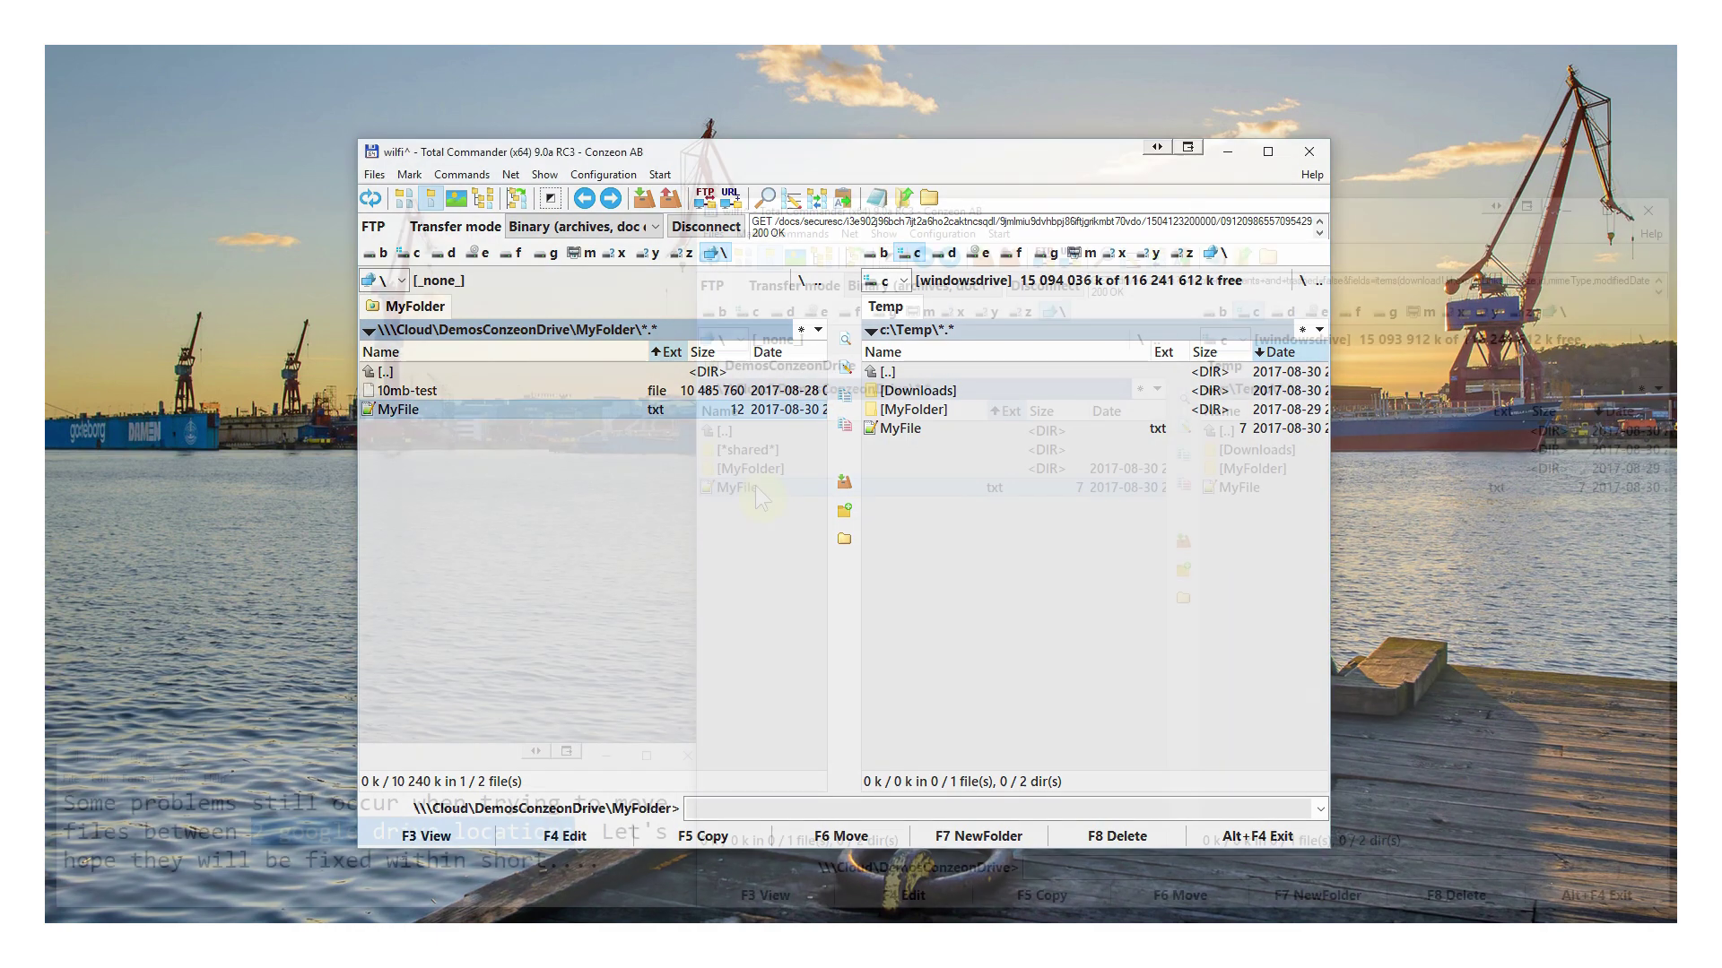
Step: Rename the cloud file MyFile.txt to MyFileNew.txt
left_click(755, 488)
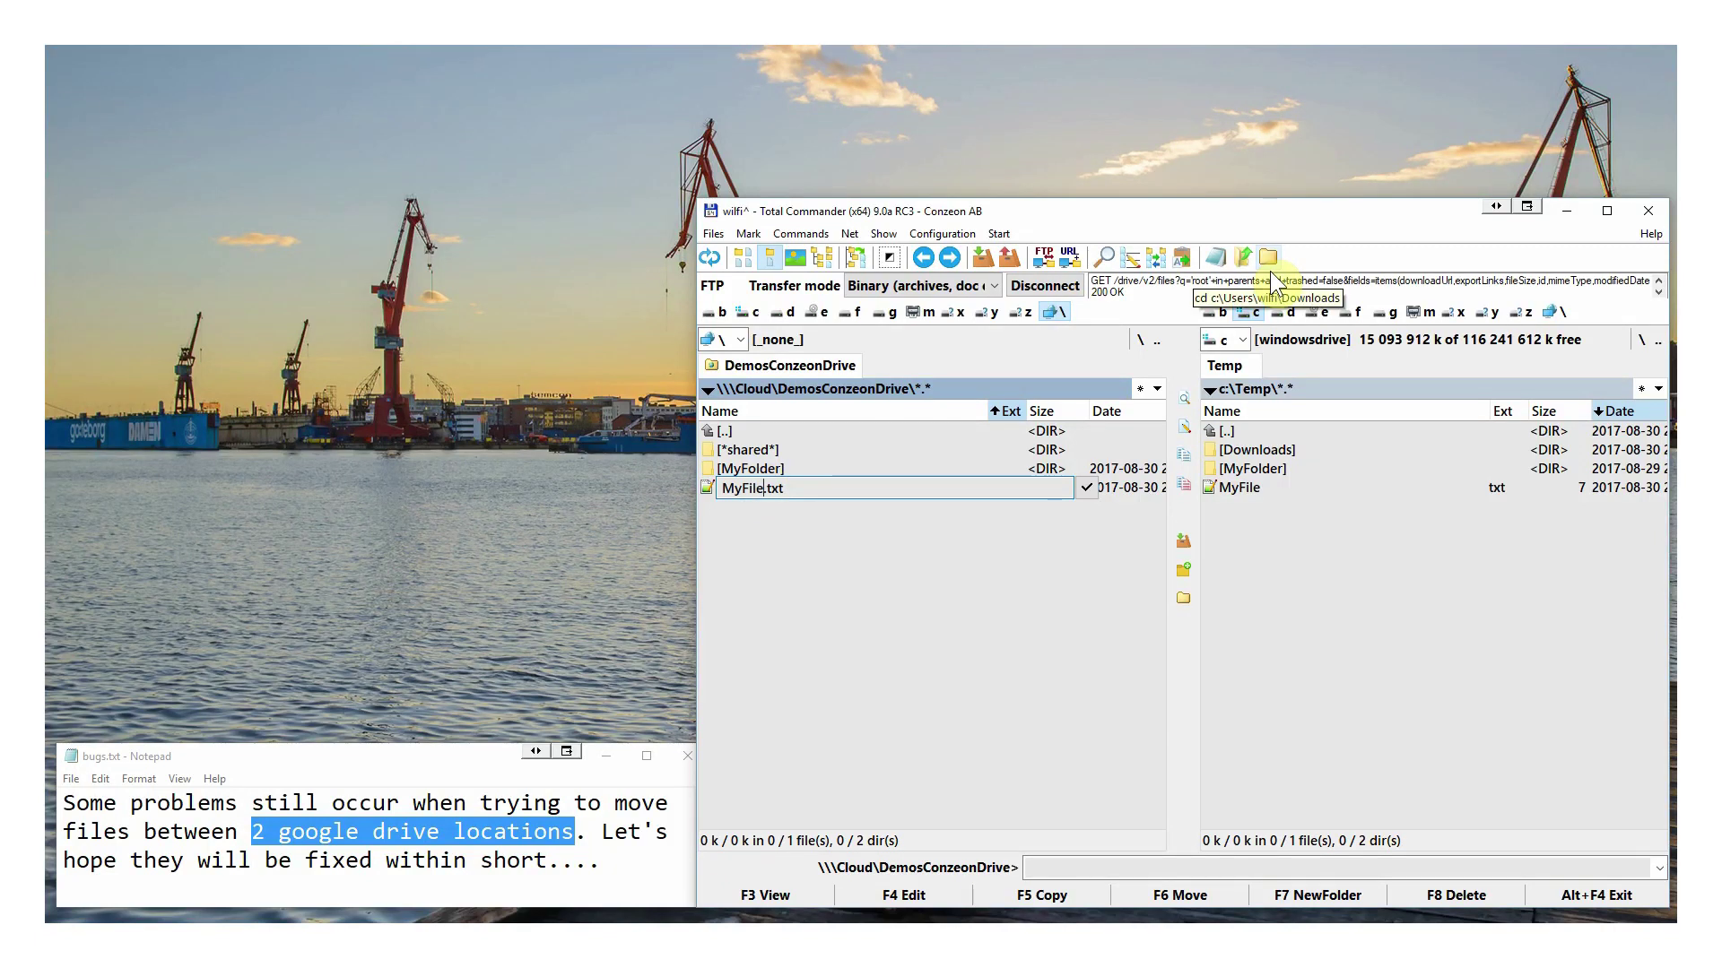
type("New")
key("Return")
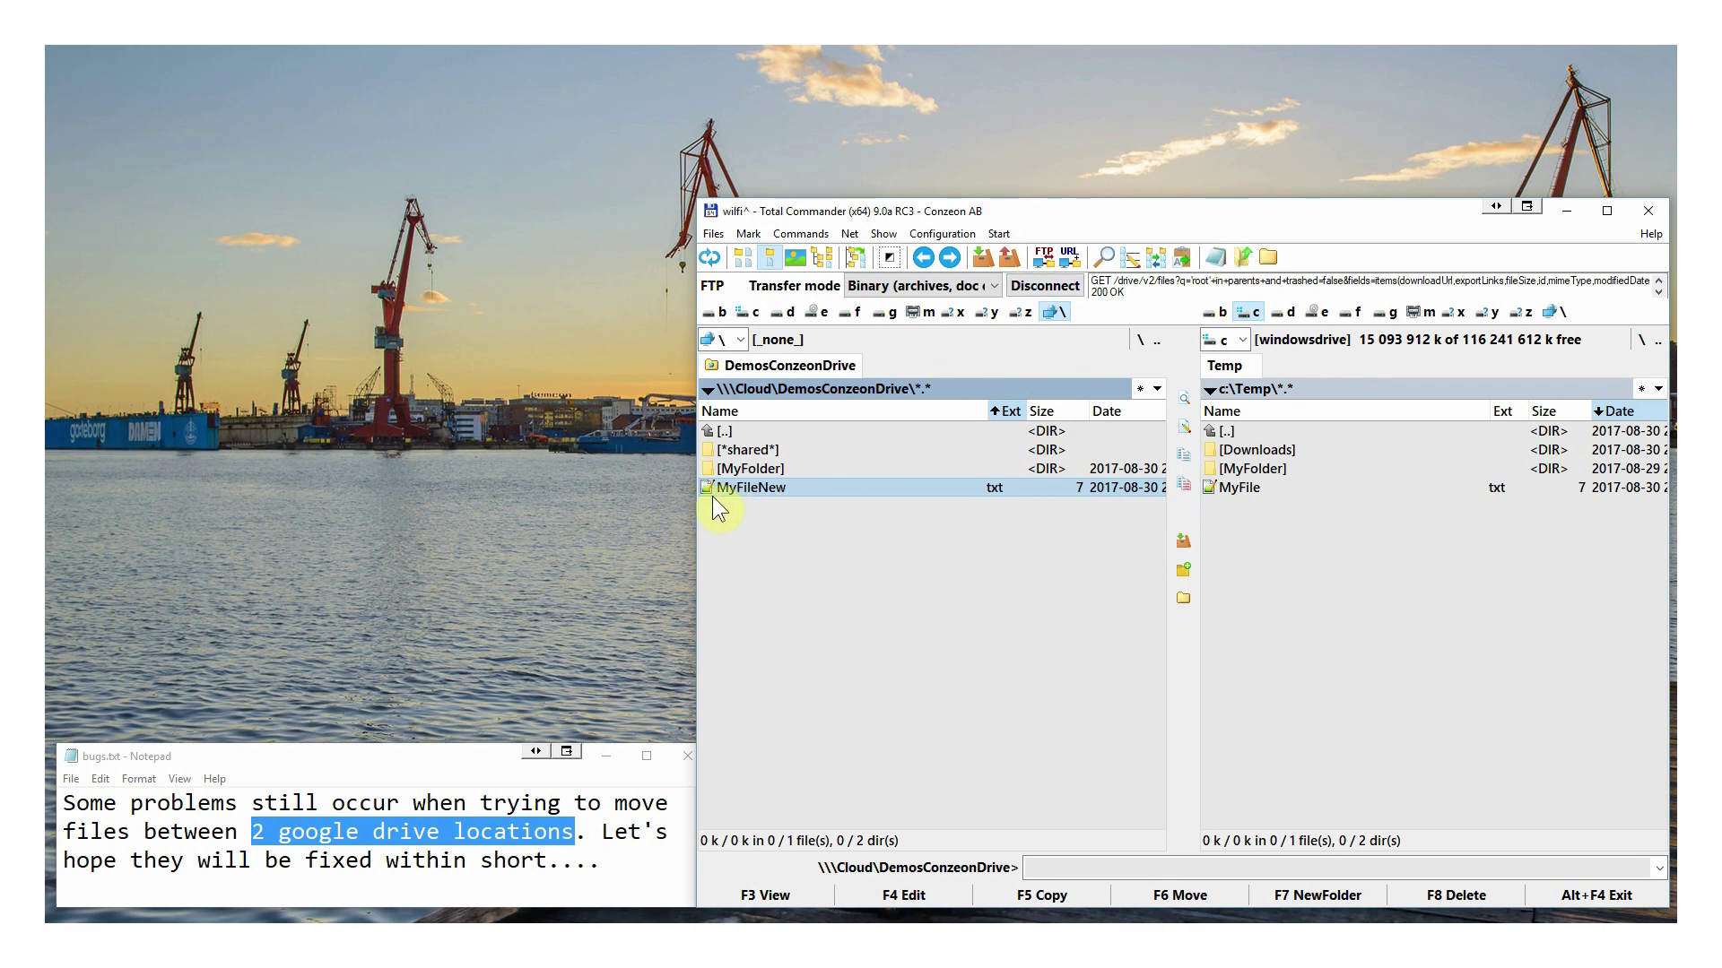
Step: Copy MyFileNew into the cloud MyFolder, which fails with 'Error downloading file', and show the bugs notes
left_click_drag(764, 489, 839, 471)
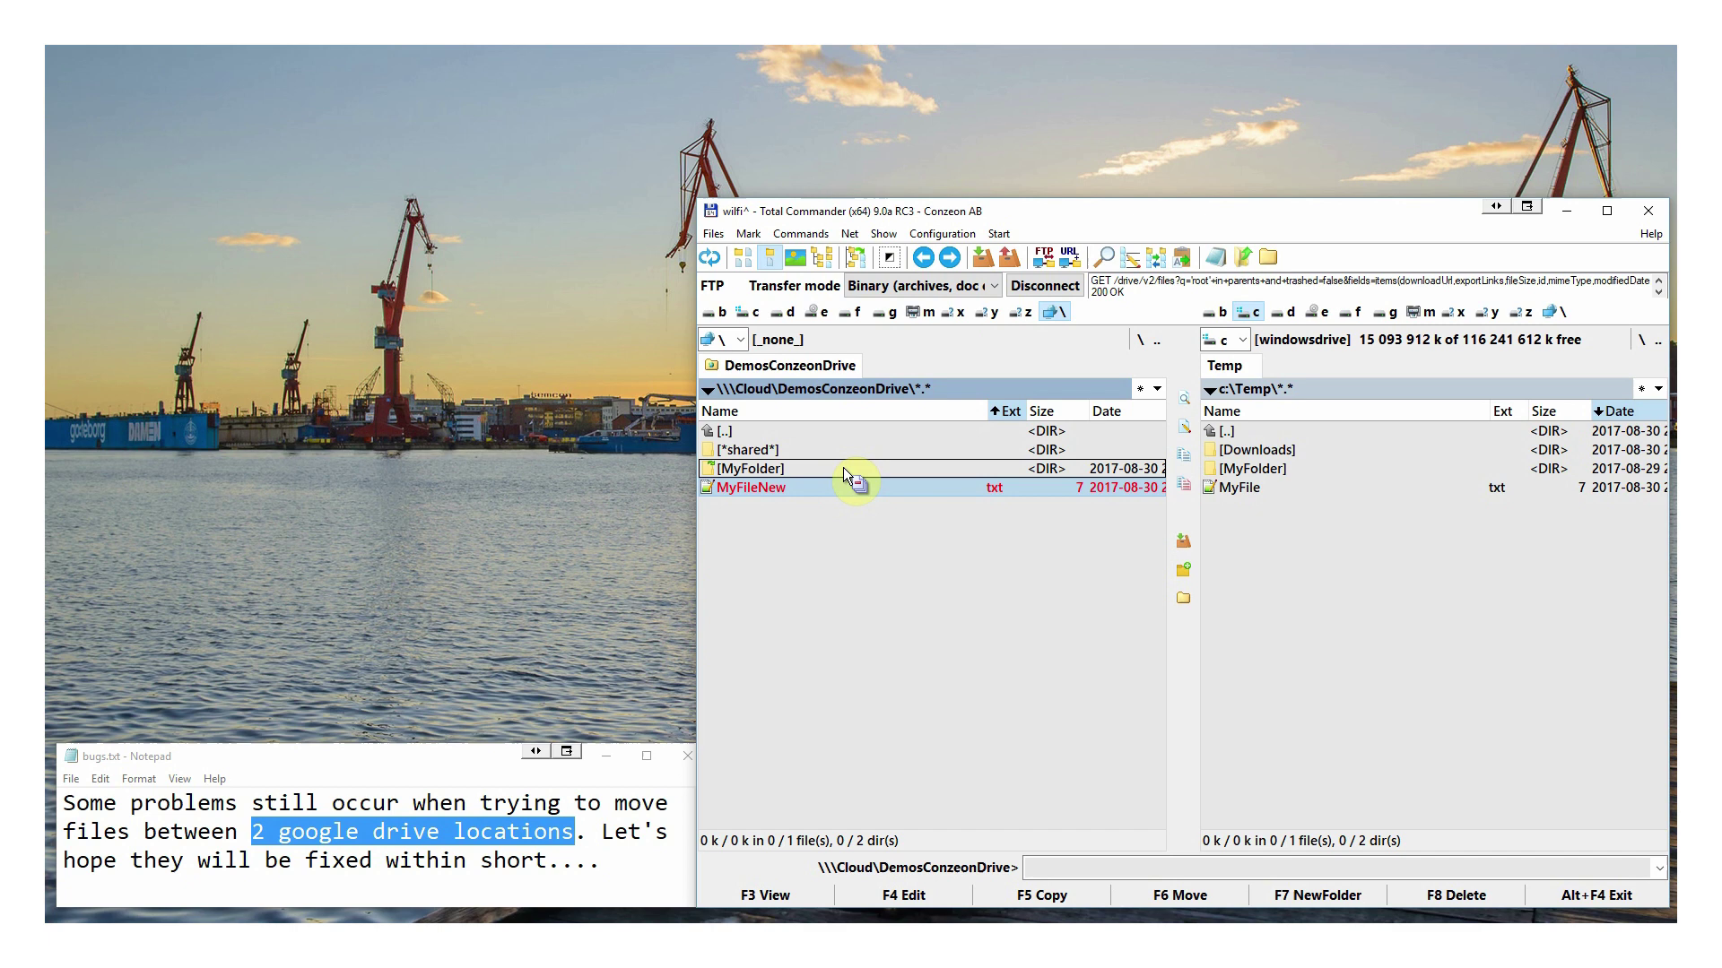
left_click_drag(843, 467, 843, 466)
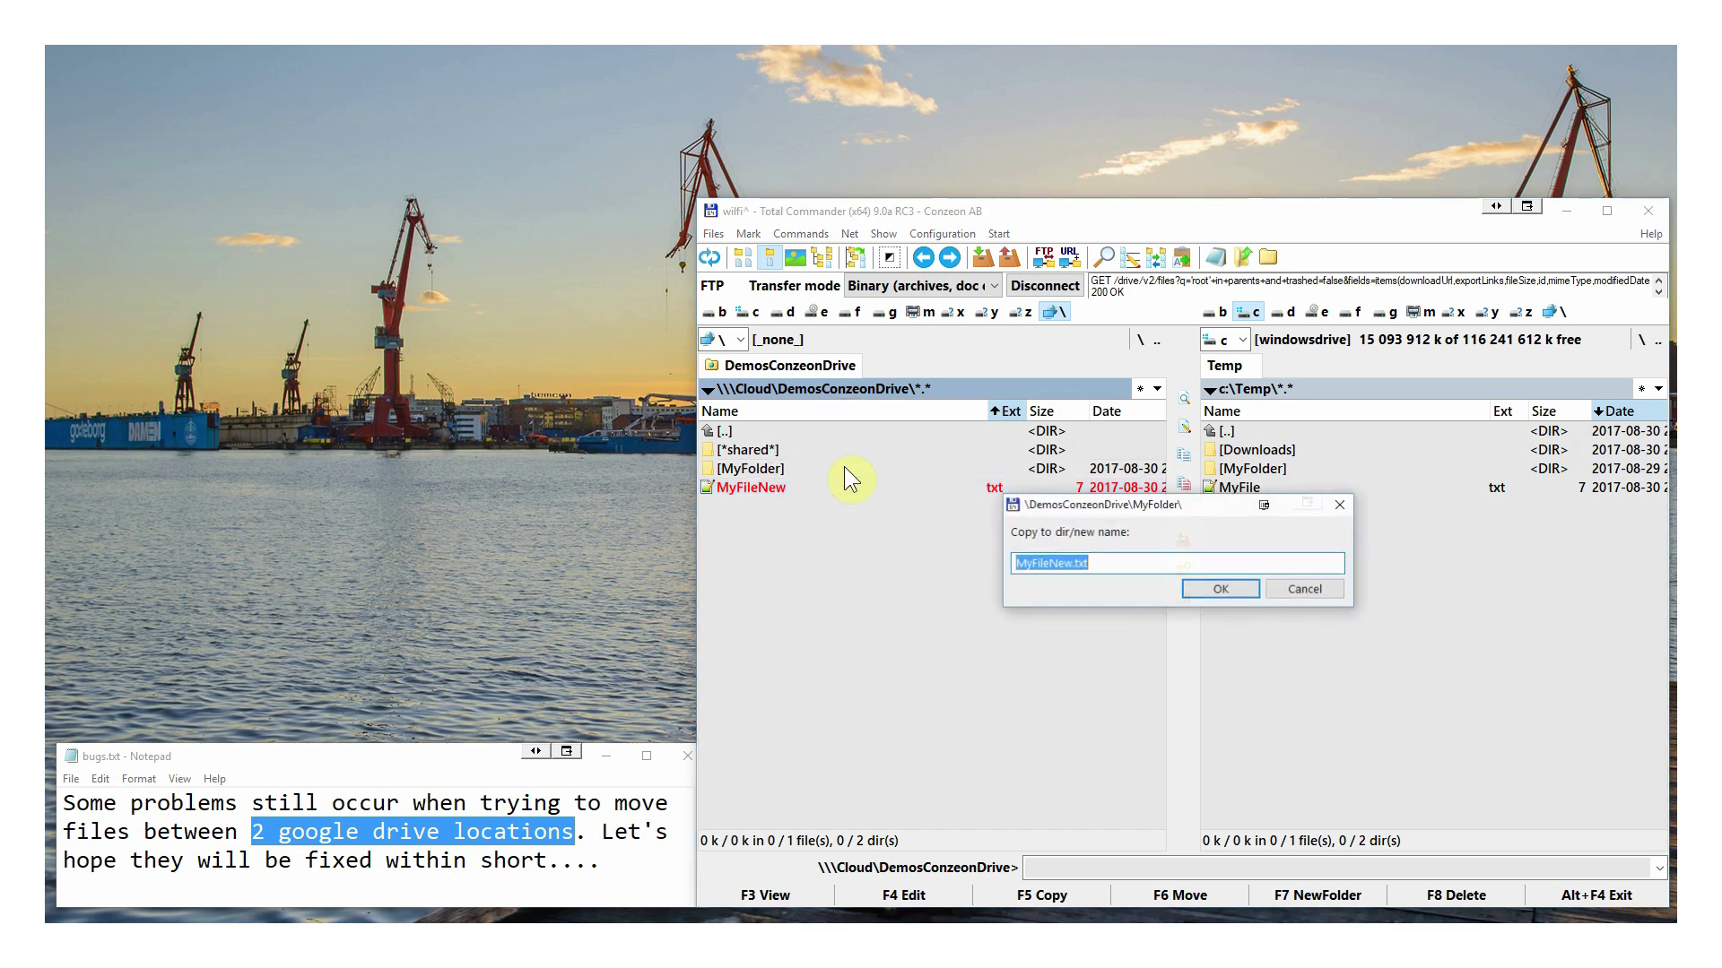
left_click(1218, 590)
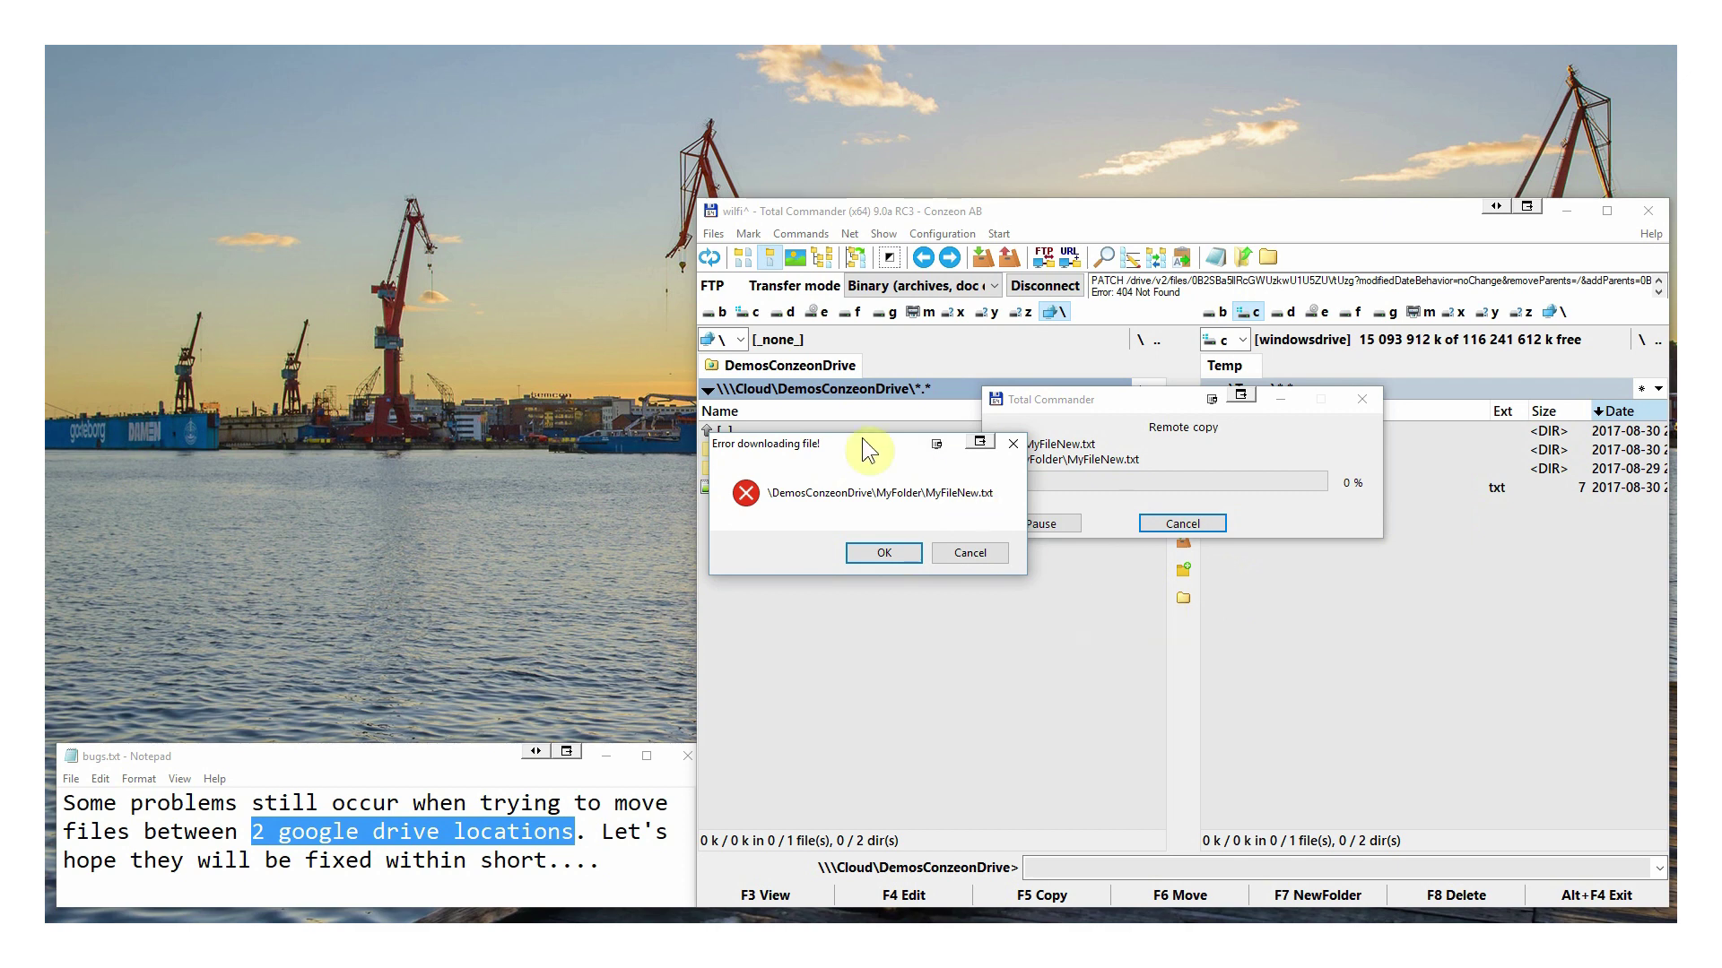
left_click_drag(862, 444, 204, 603)
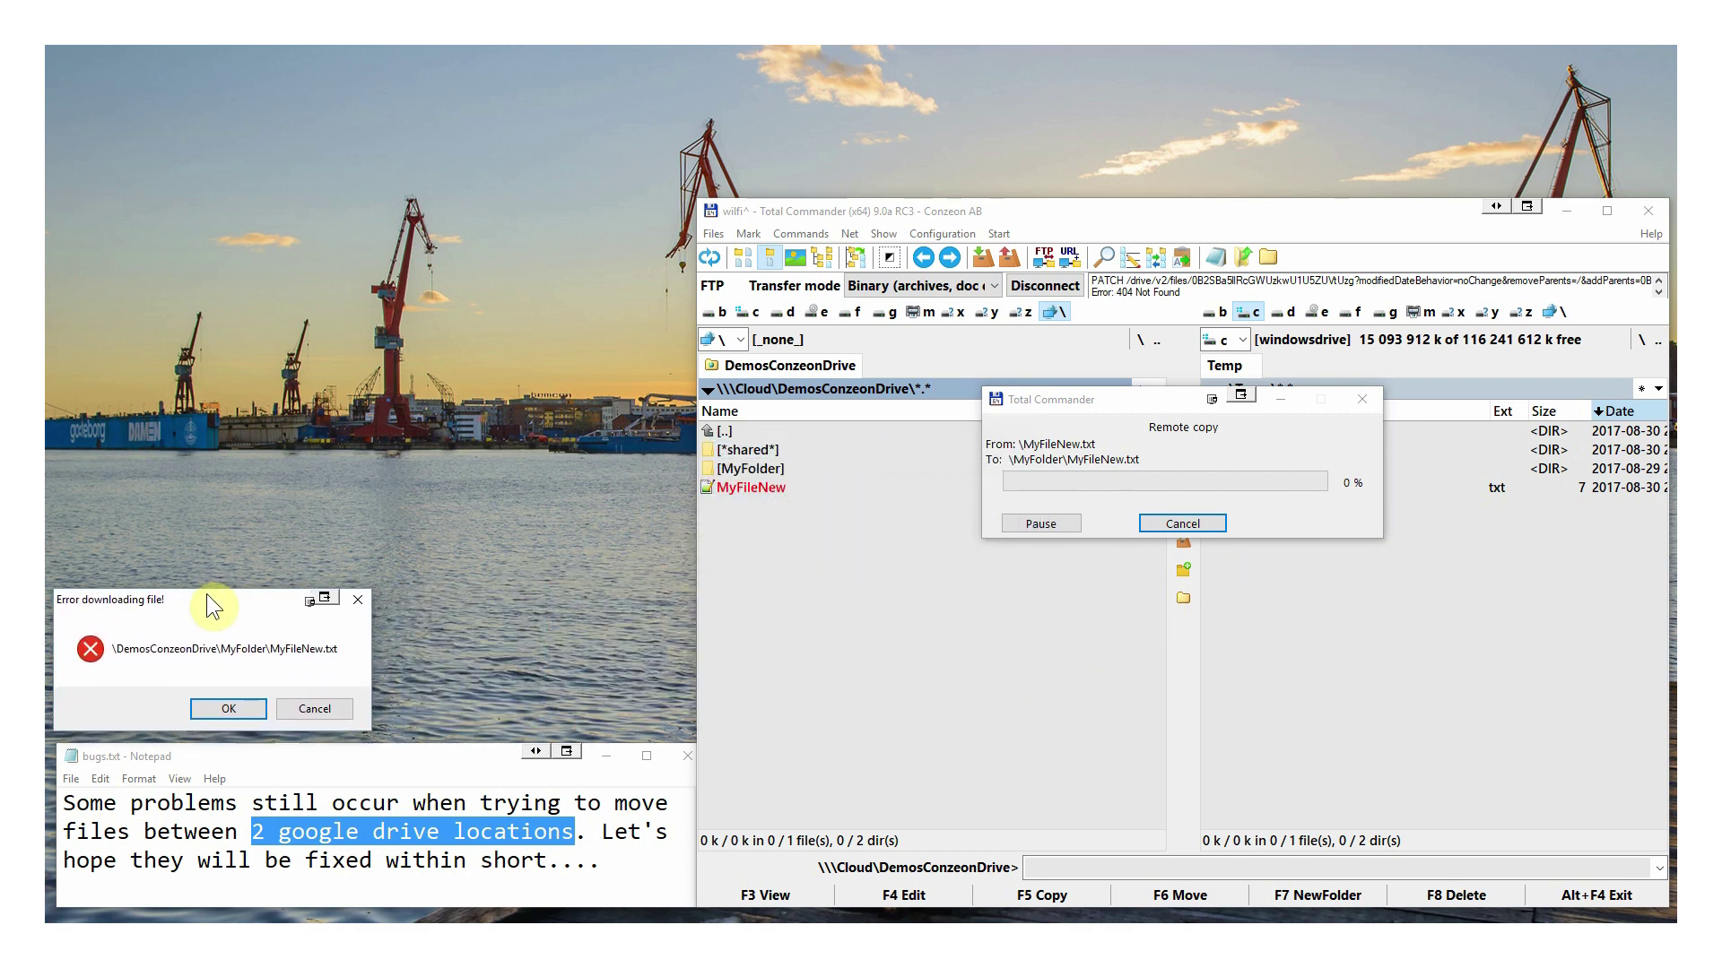
left_click(621, 866)
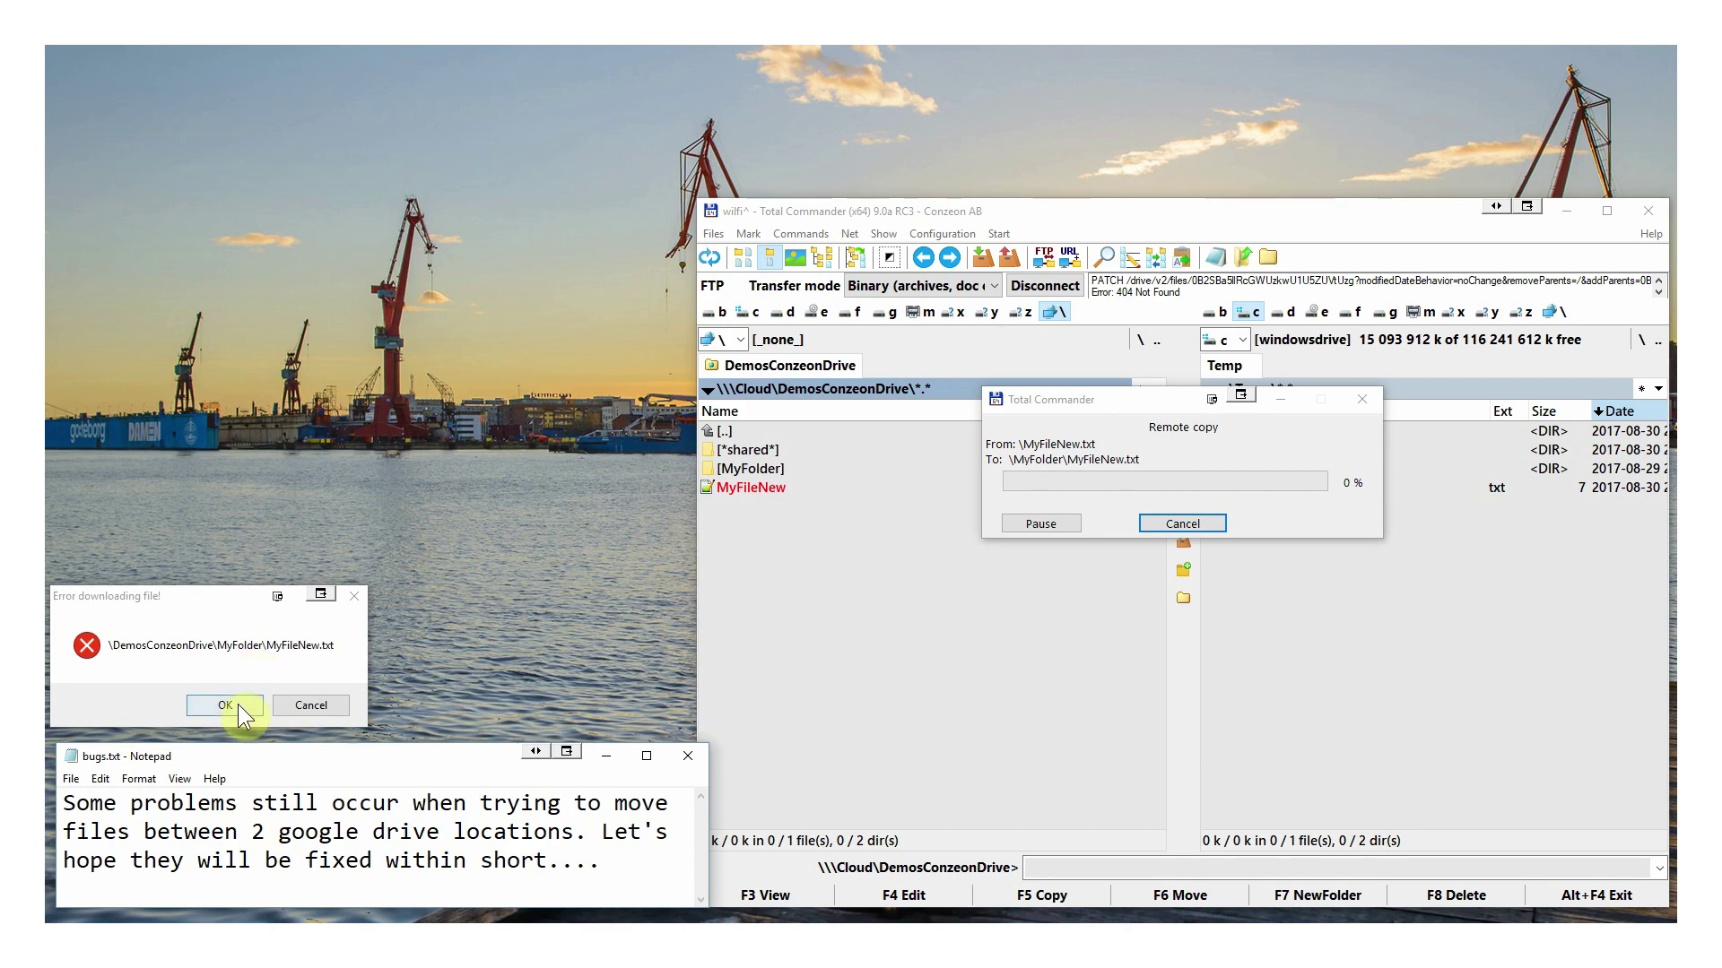